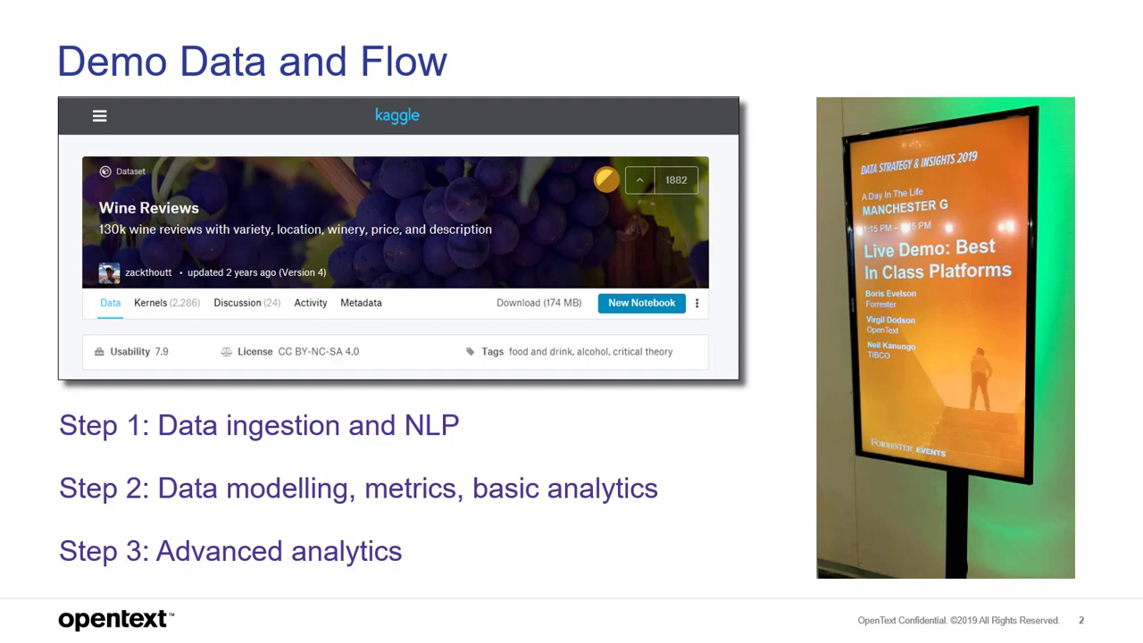
- Advance to slide 3, then leave the slideshow for the Magellan Launchpad in the browser
key(Right)
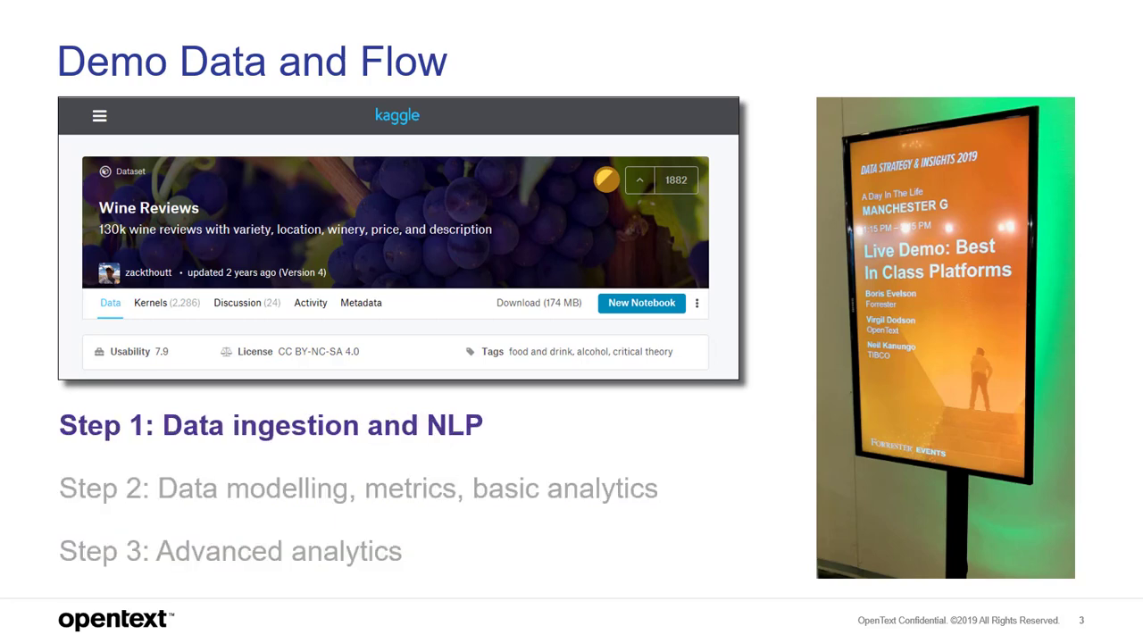
key(alt+Tab)
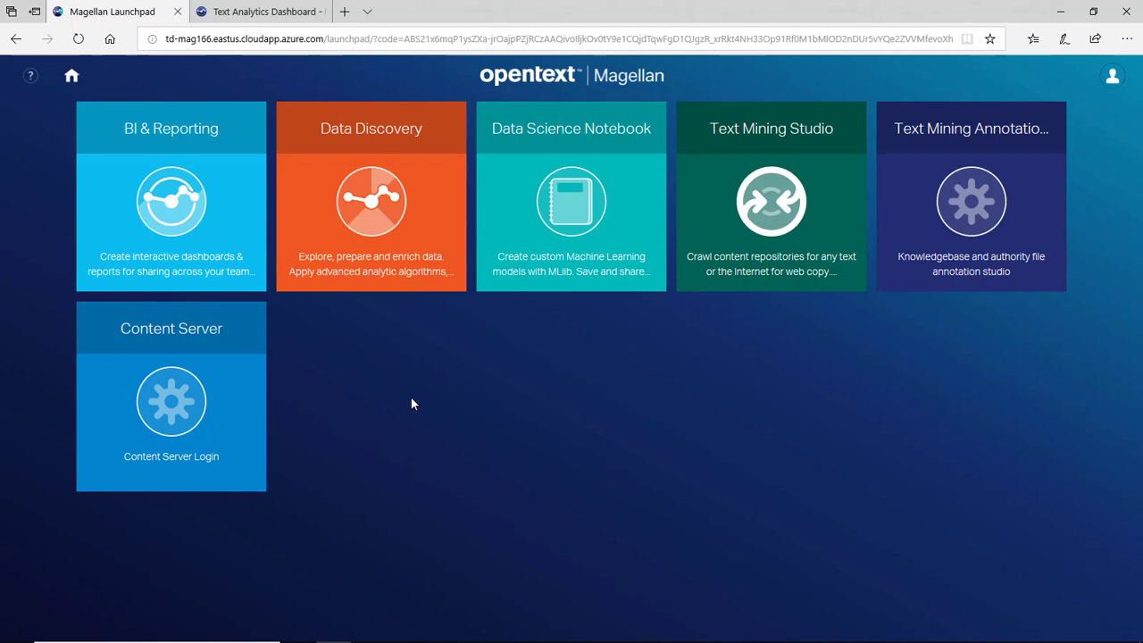
- Open BI & Reporting from the launchpad and create a new data design via Create > New Data
click(188, 170)
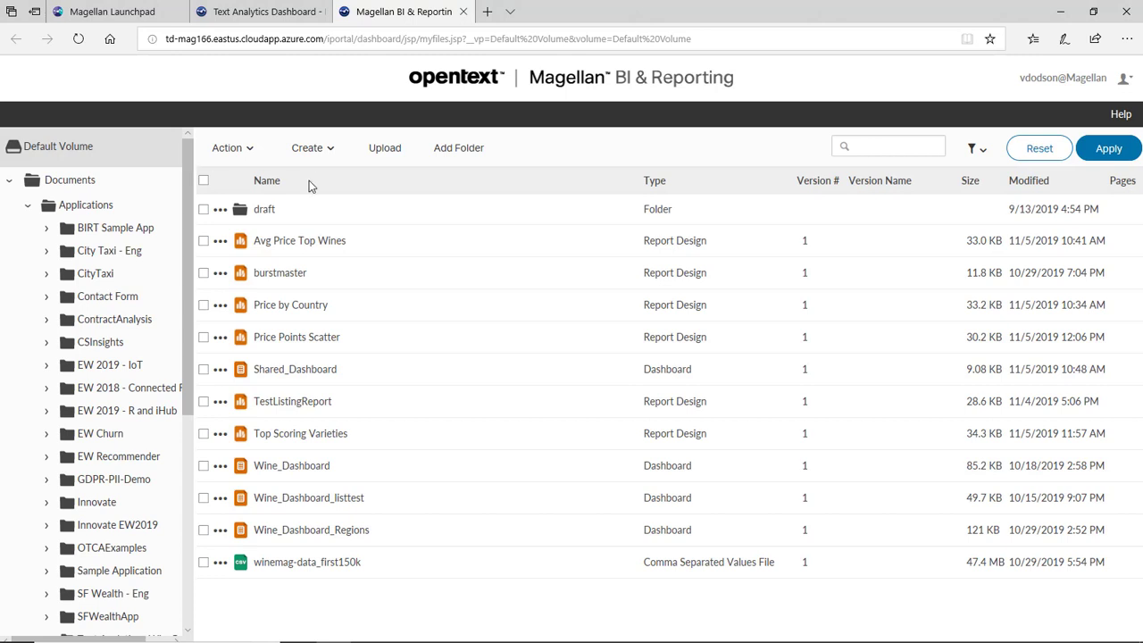
click(320, 150)
click(328, 181)
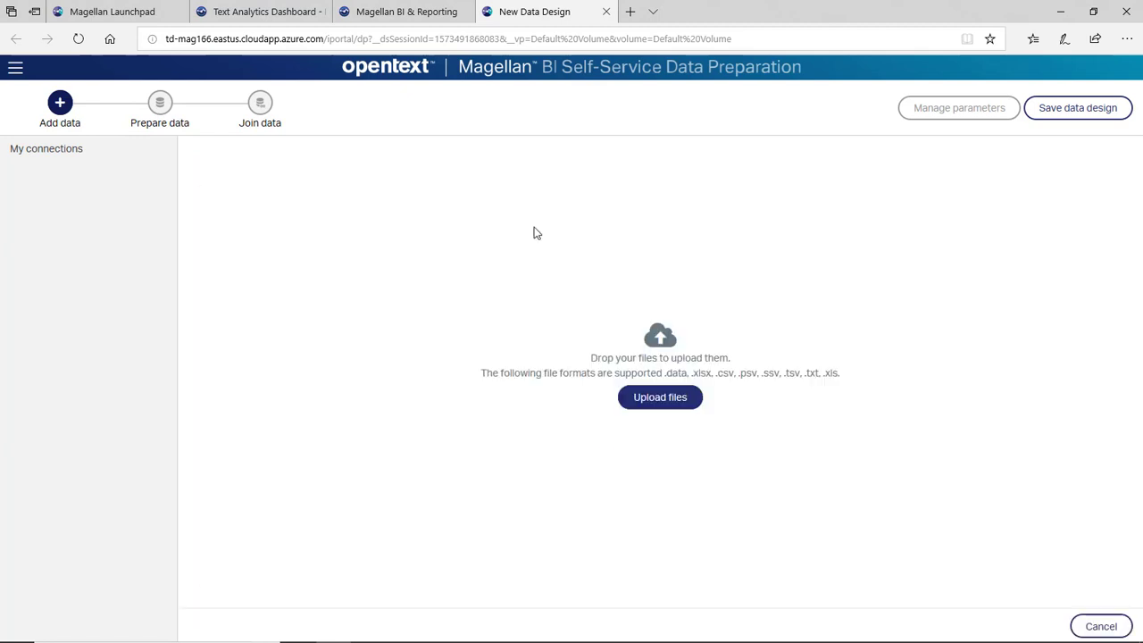
- Upload winemag_data-first-150_k.csv from the computer
click(684, 400)
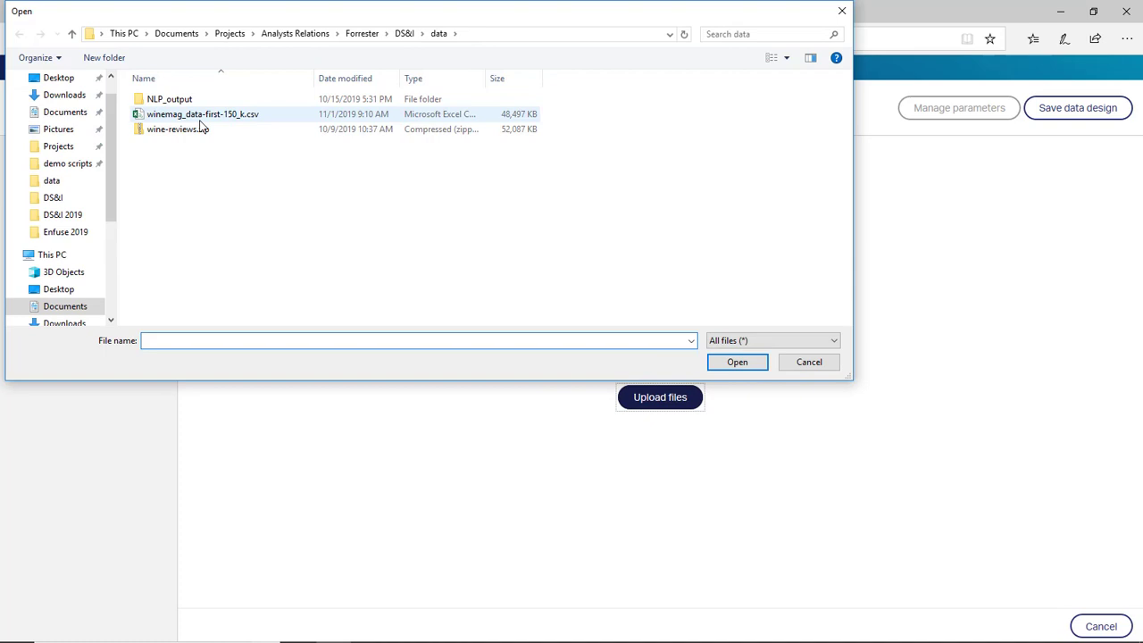
click(203, 116)
click(740, 364)
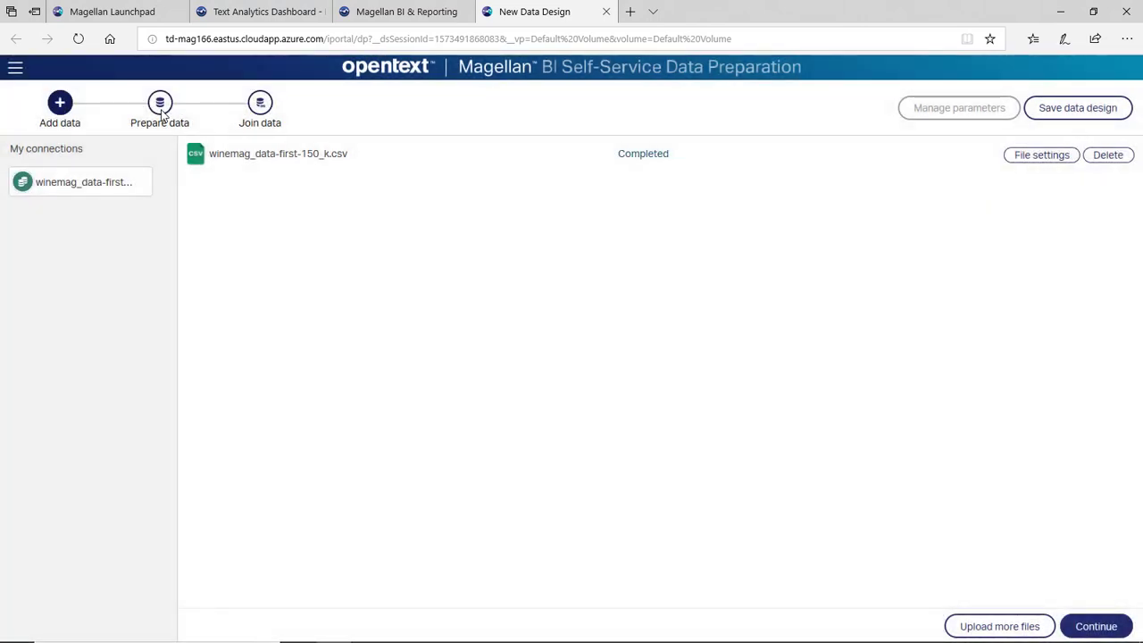
- Set the id column's data type to Integer, then proceed to the Join data step
click(161, 106)
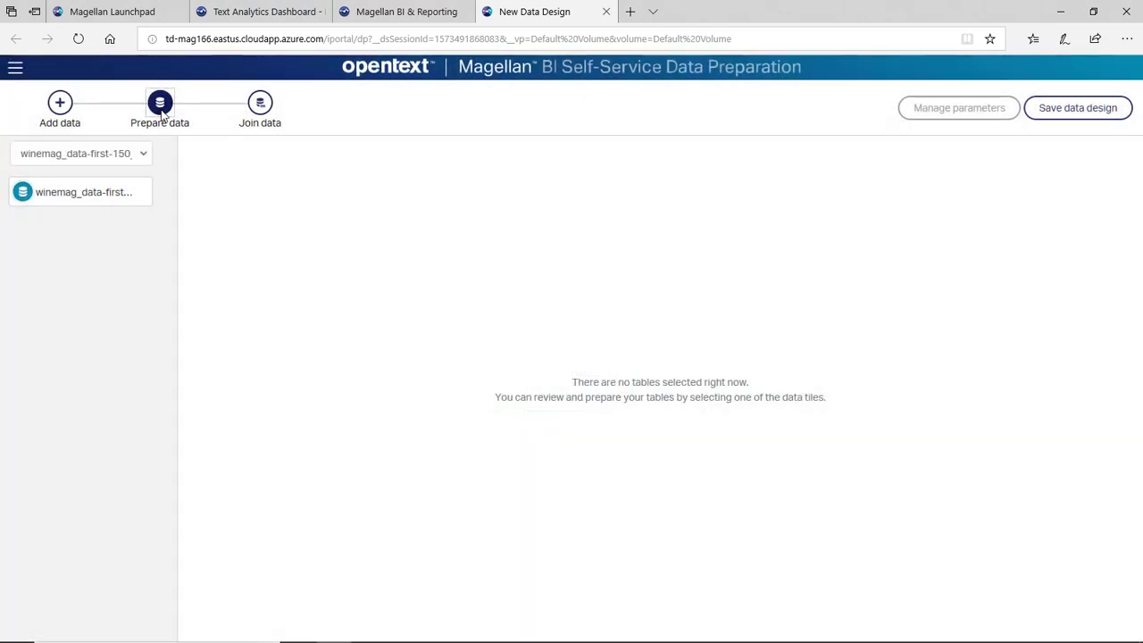
click(109, 190)
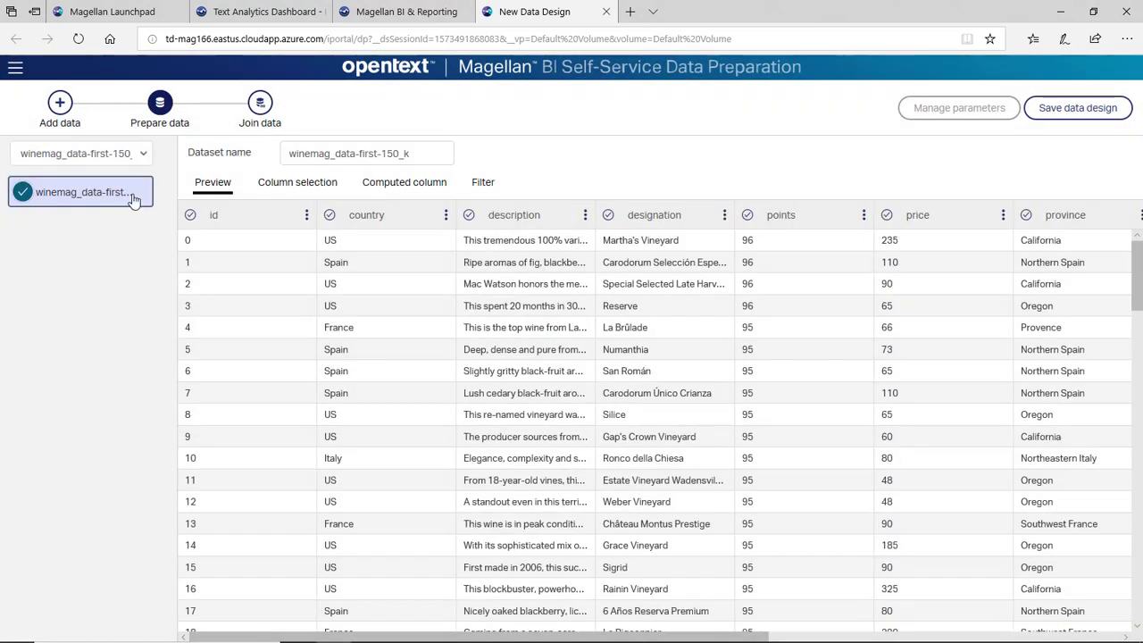
click(306, 215)
click(294, 269)
click(271, 266)
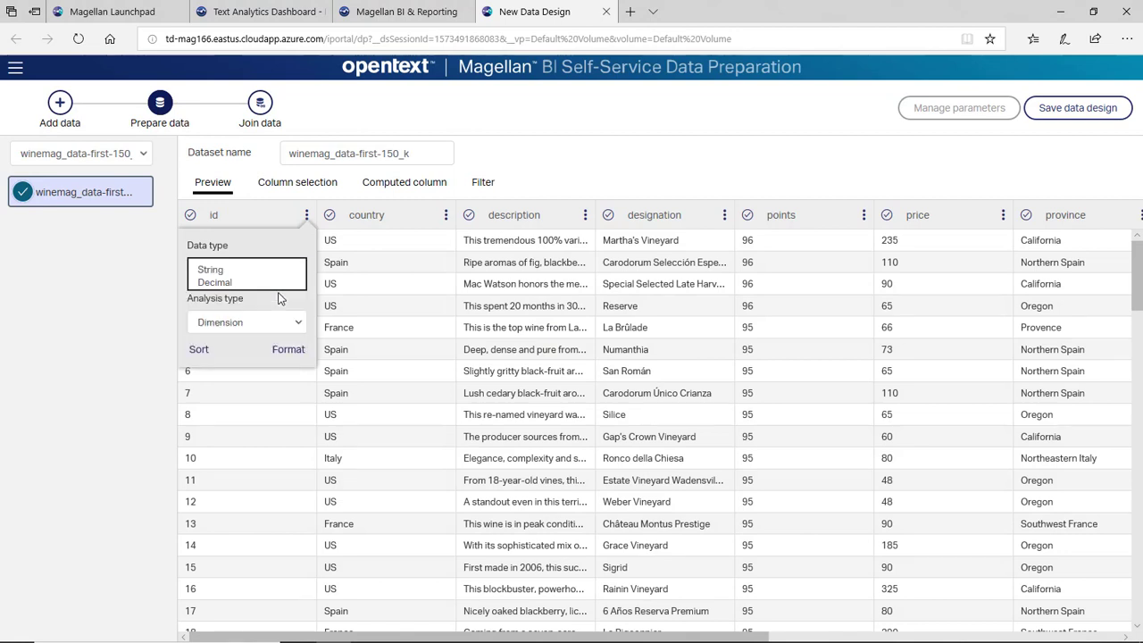
key(Down)
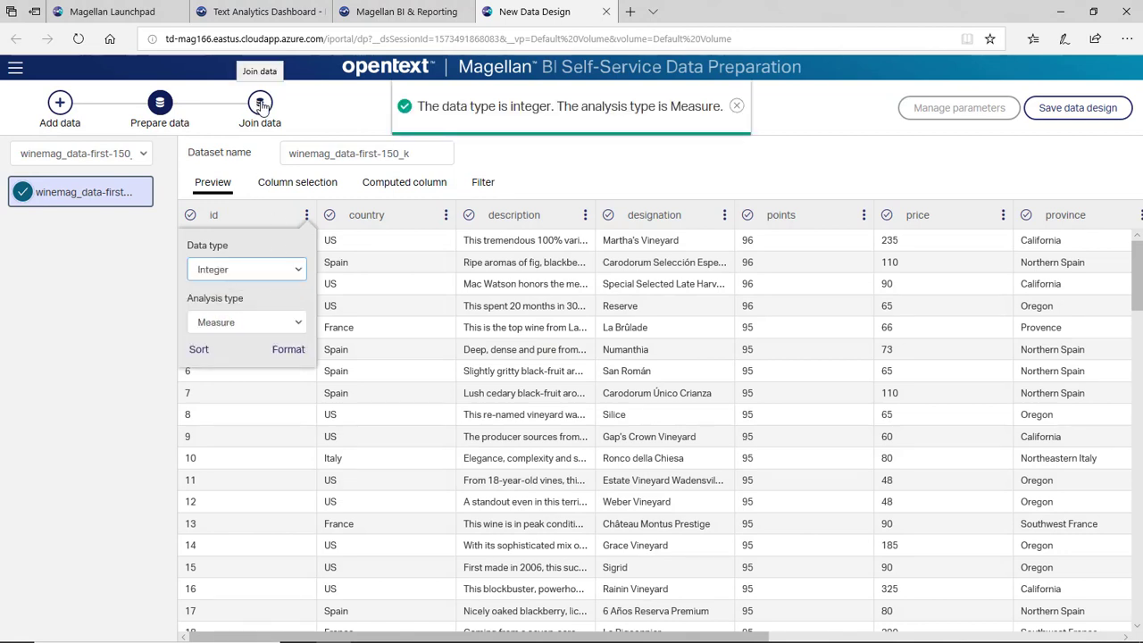
click(260, 106)
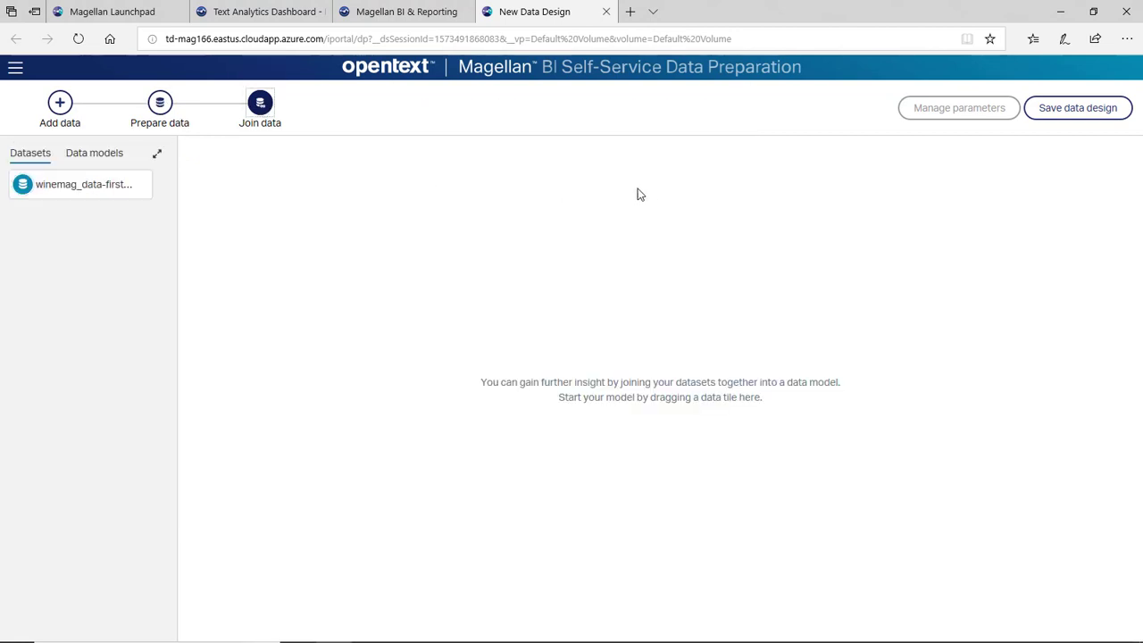
- Save the data design as ForrData
click(1090, 108)
click(577, 361)
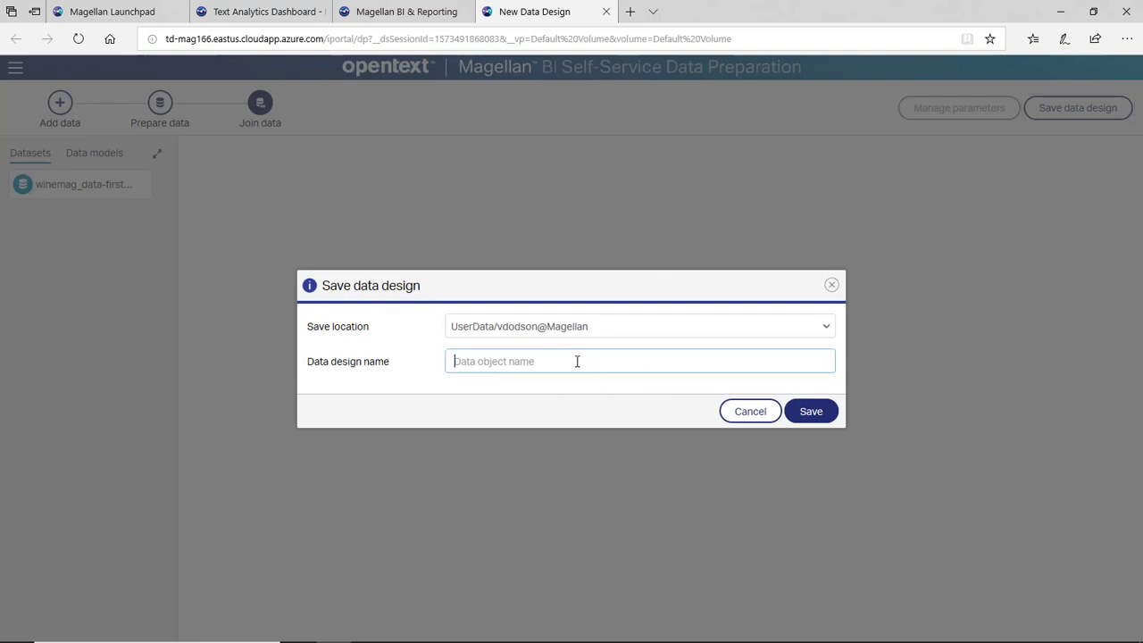
text(ForrData)
click(831, 414)
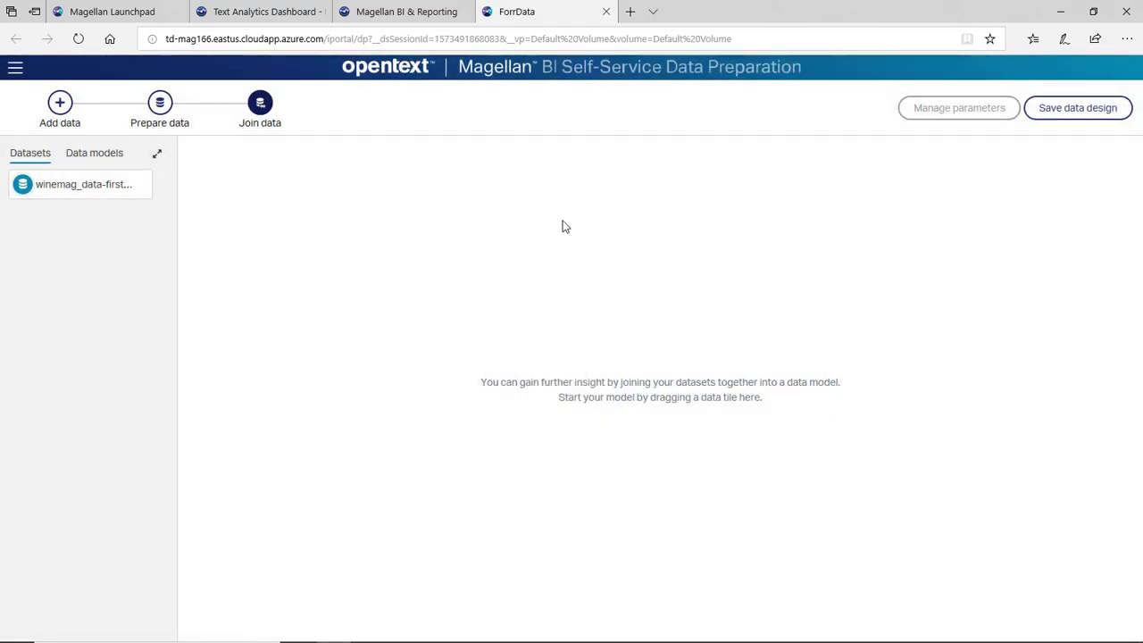
- Create a new report using ForrData.datadesign from the UserData folder as its data source
click(125, 11)
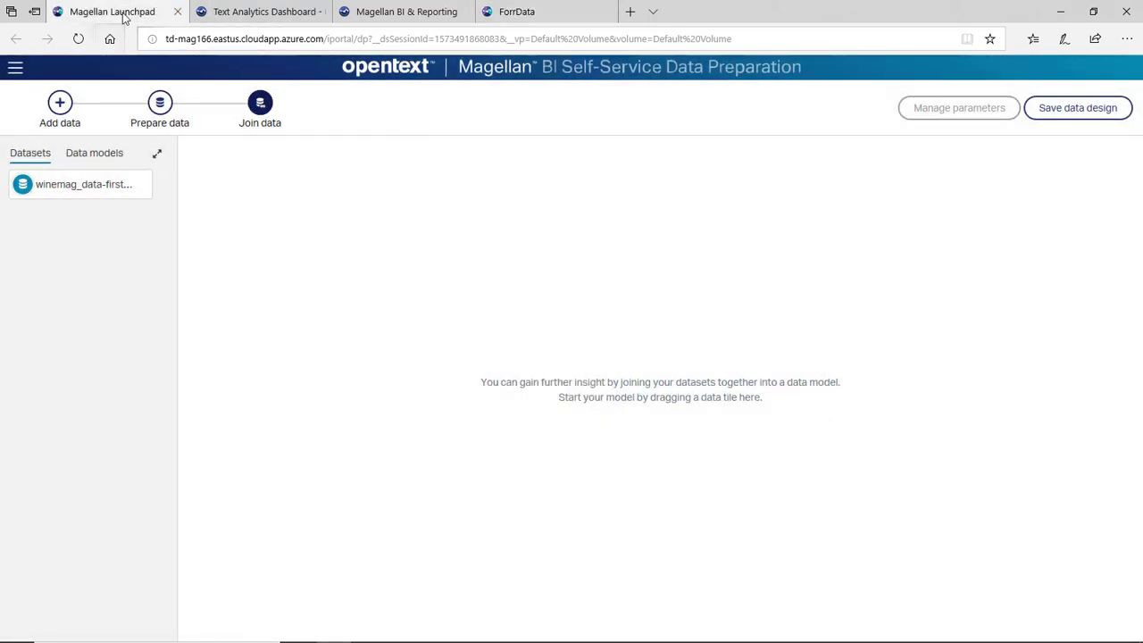
click(418, 12)
click(323, 149)
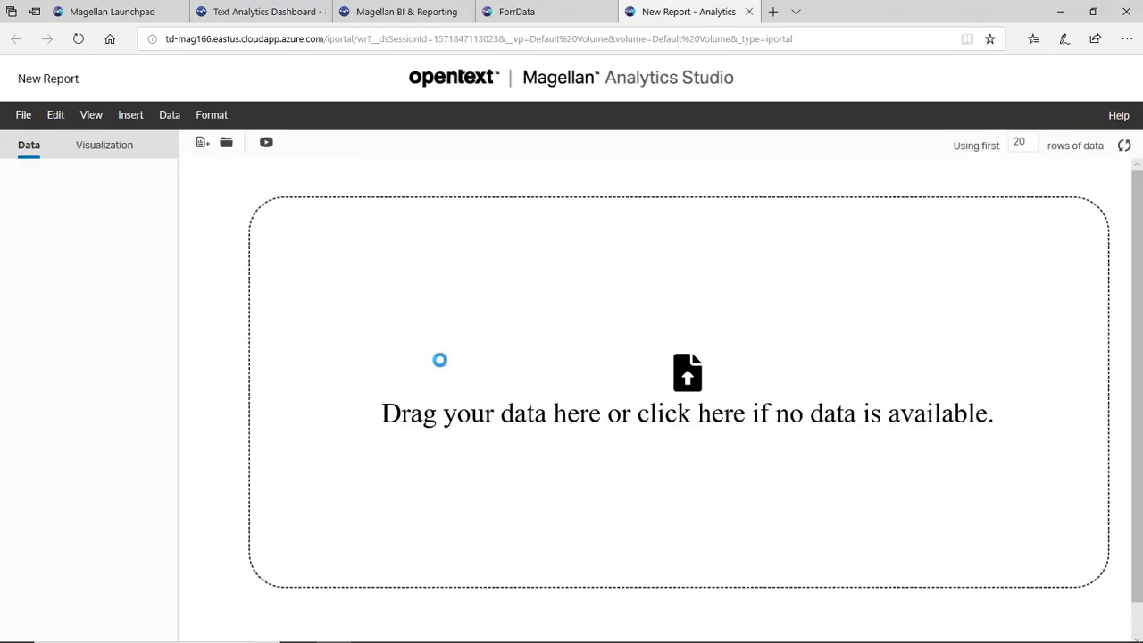
click(357, 340)
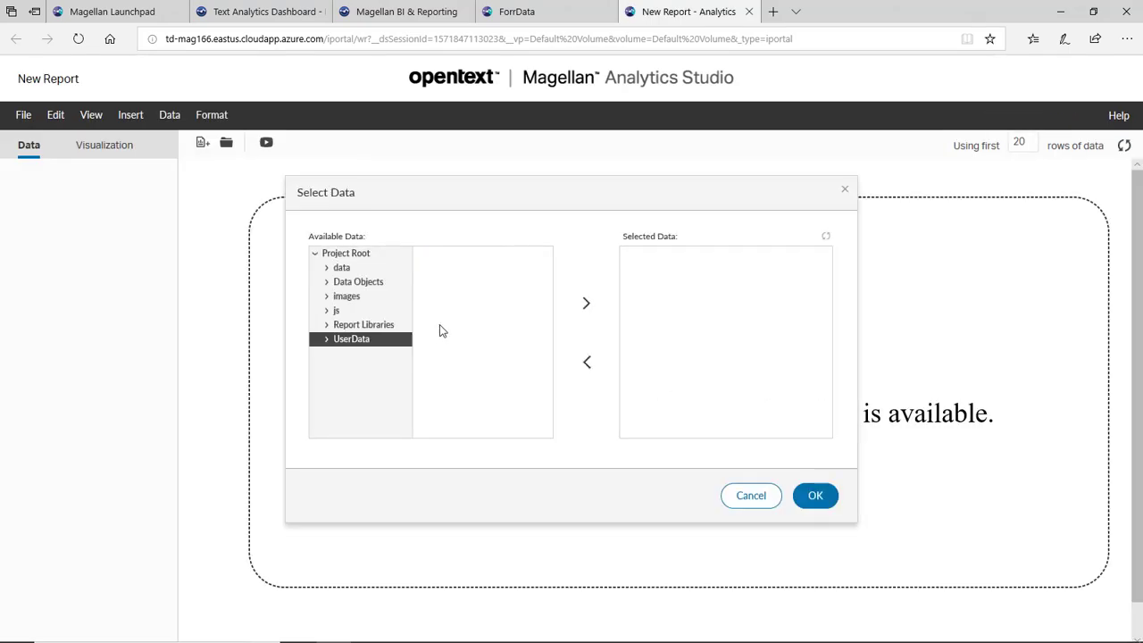
click(326, 340)
click(353, 354)
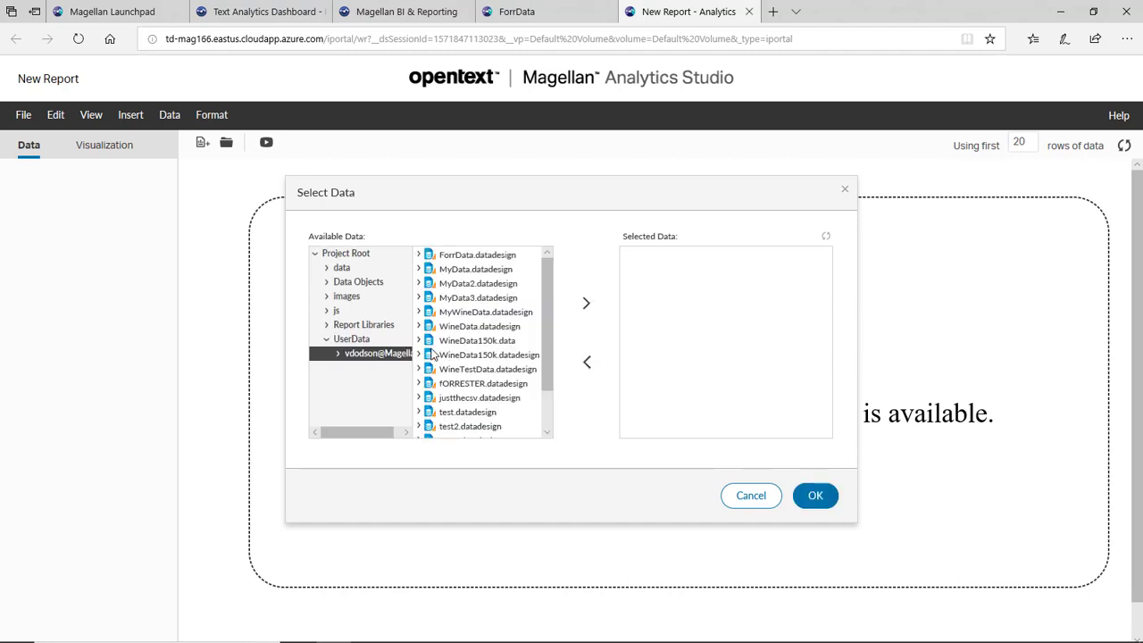
click(485, 259)
click(581, 304)
click(818, 494)
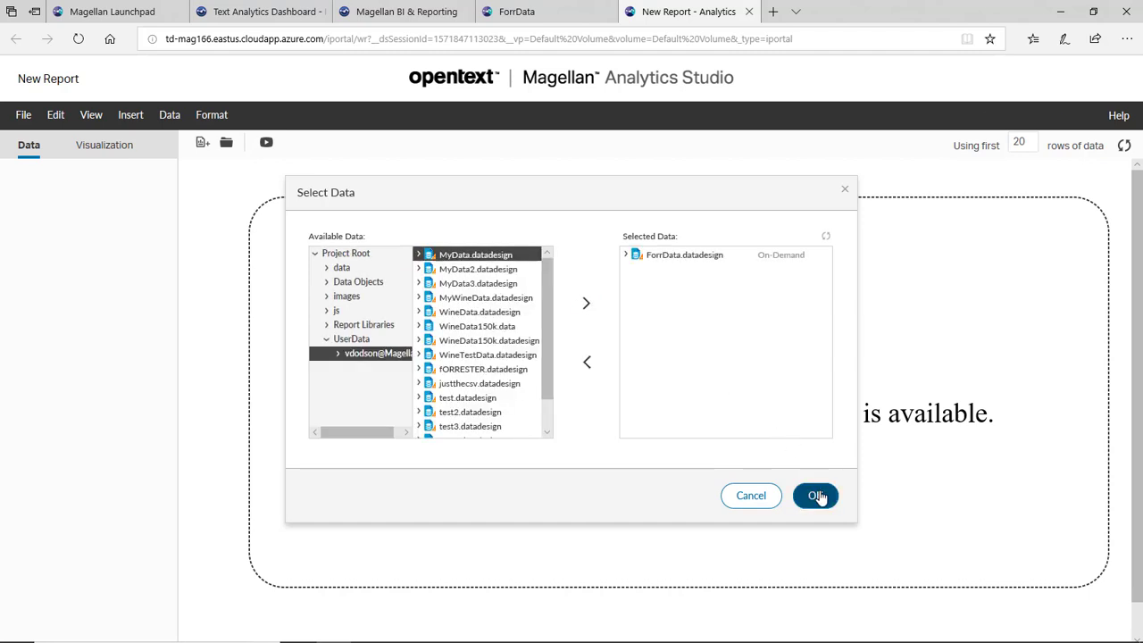
- Place the winemag_data table on the report and move id to the first column
click(43, 225)
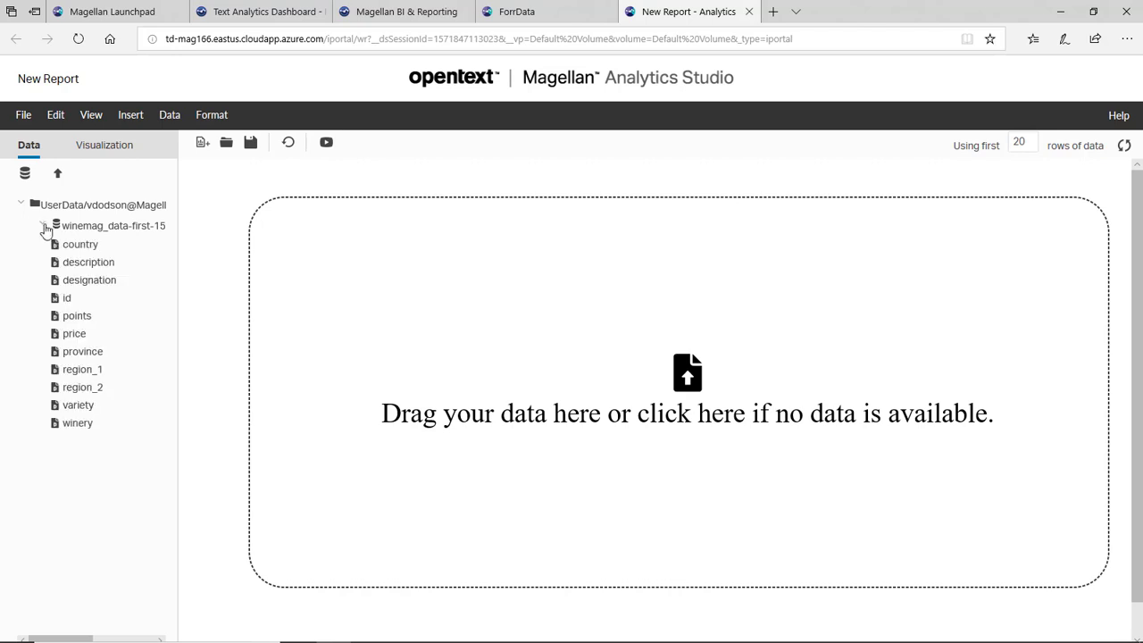
drag(87, 229, 497, 343)
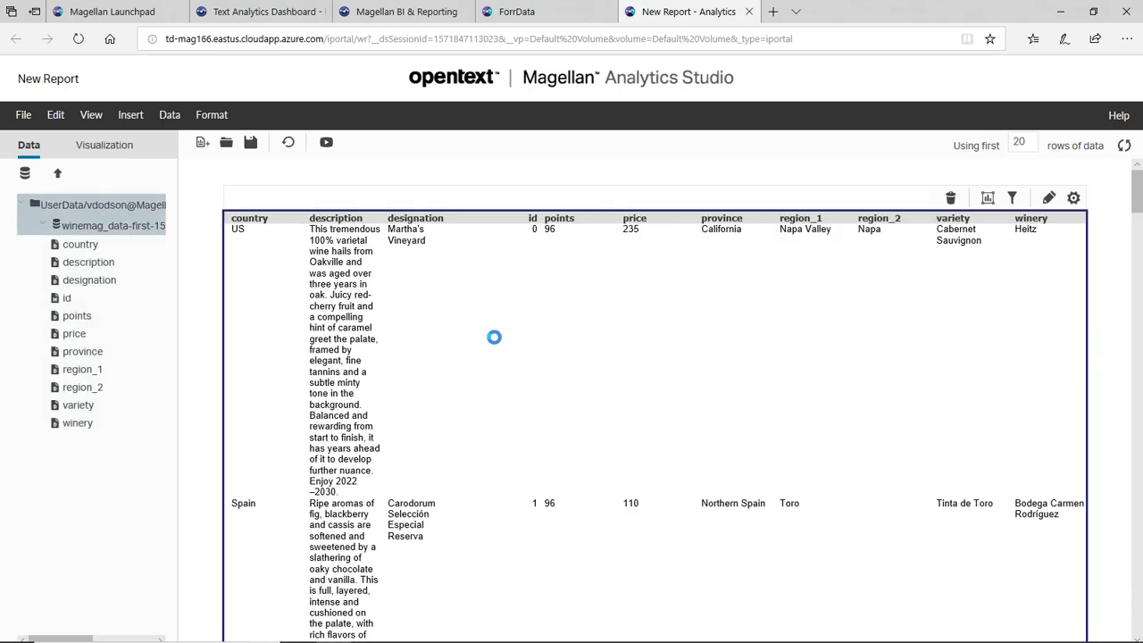
click(343, 289)
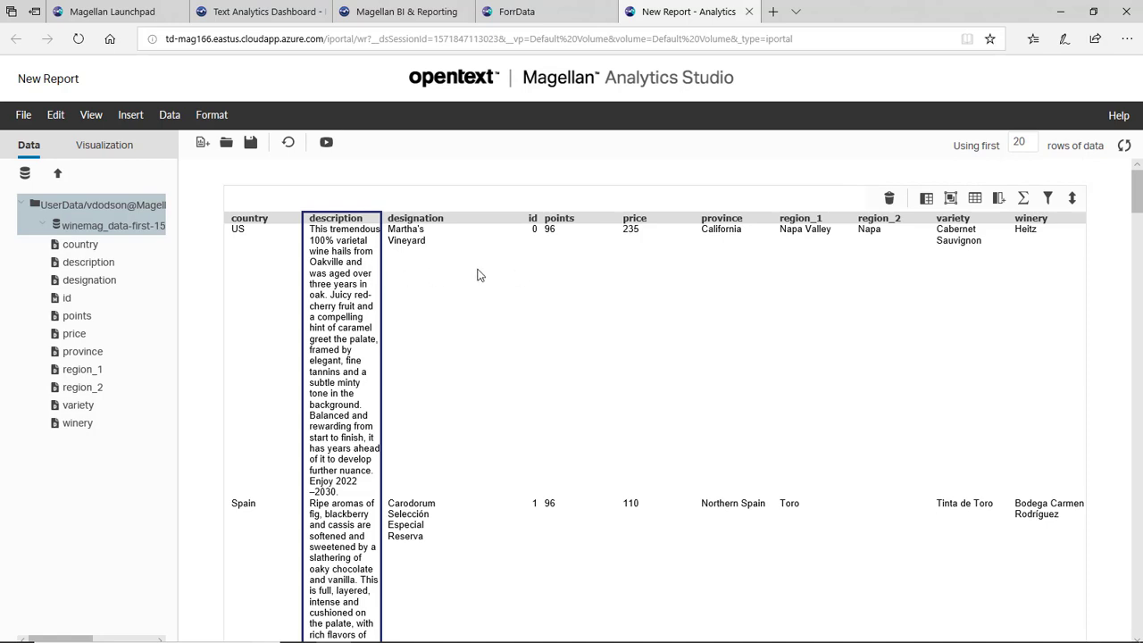
drag(534, 280, 230, 291)
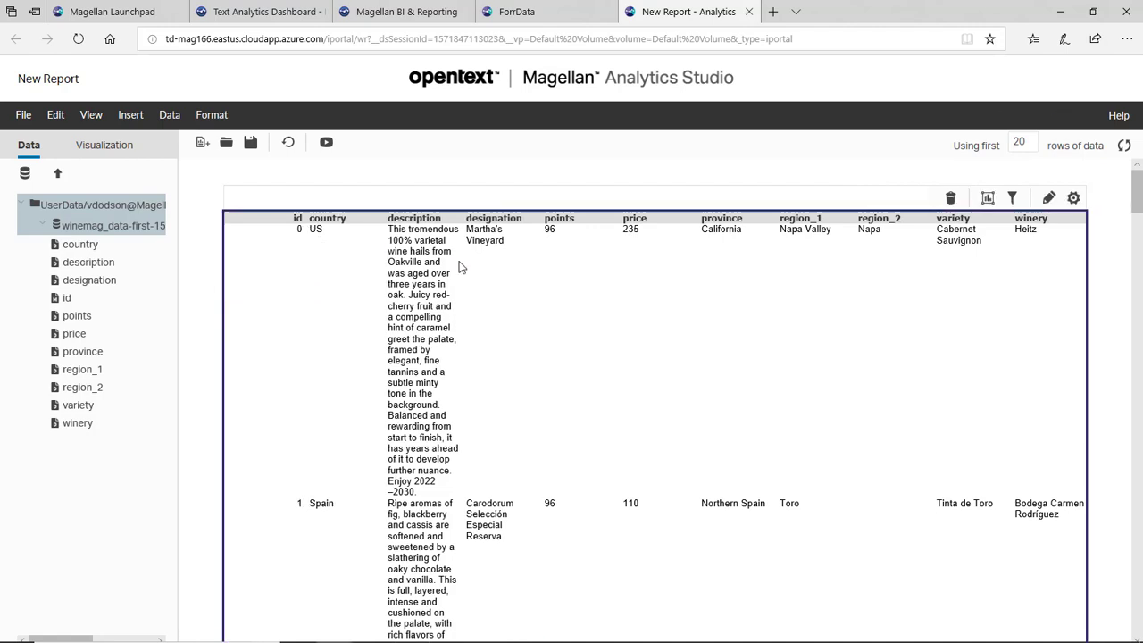
- Hide the description column in the table
click(443, 268)
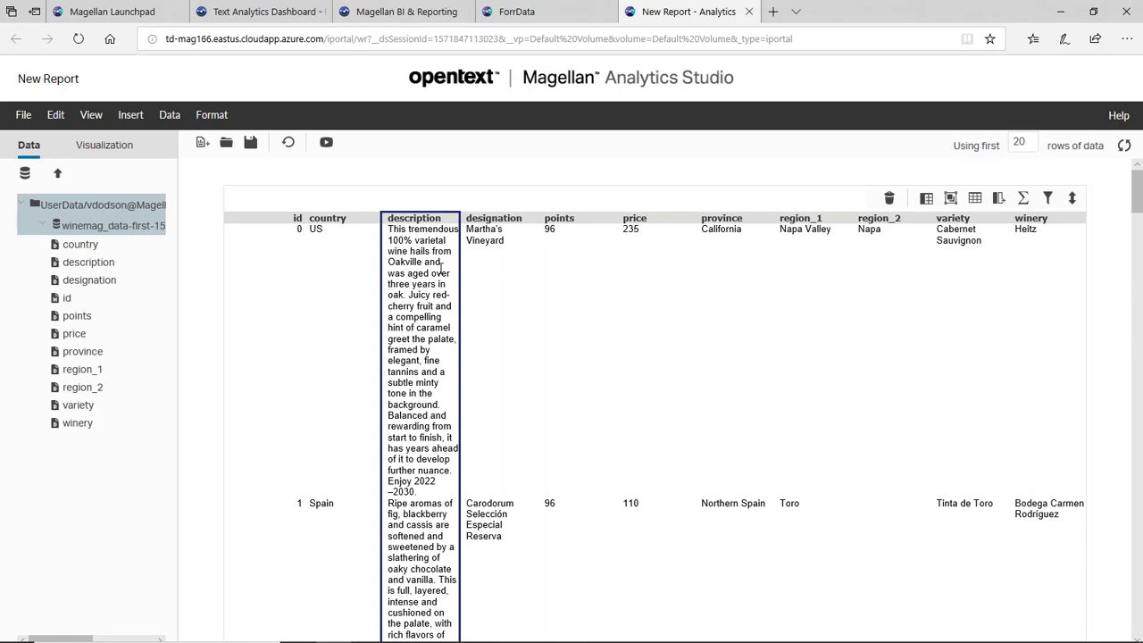
right_click(441, 267)
mouse_move(474, 305)
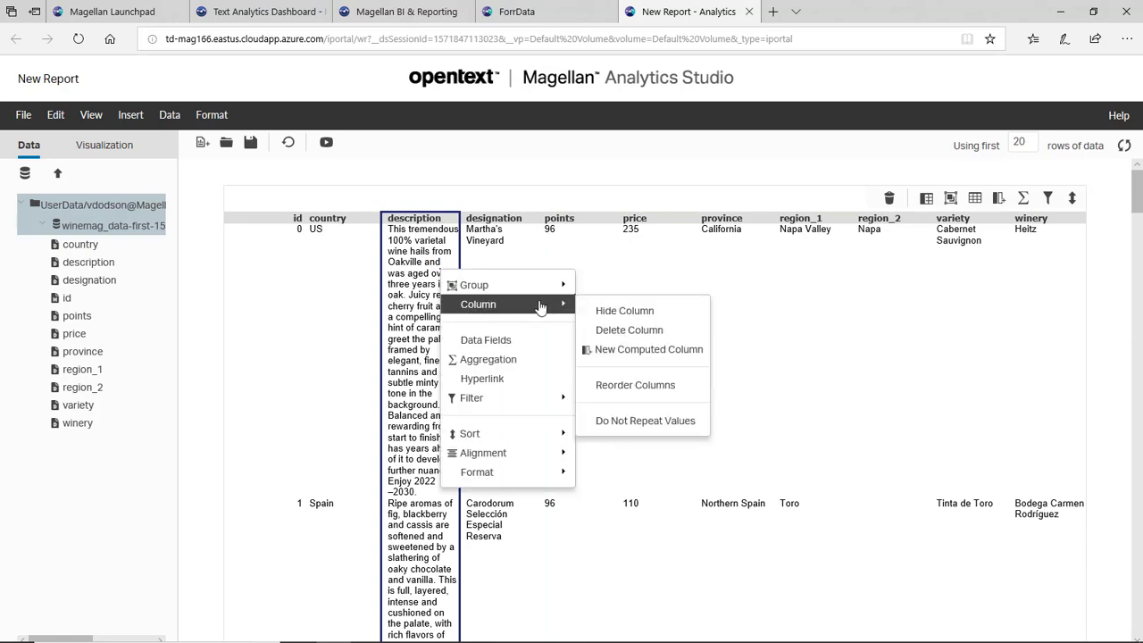
click(610, 311)
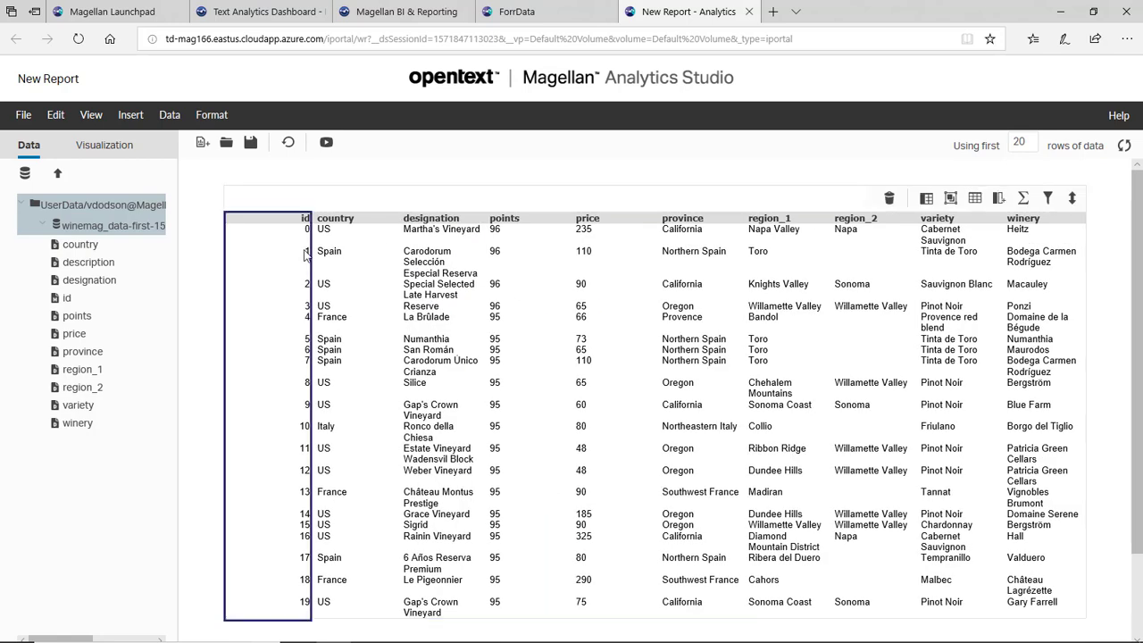
- Hyperlink the id column to the pasted Content Analytics URL, appending & [description], and validate the expression
right_click(288, 262)
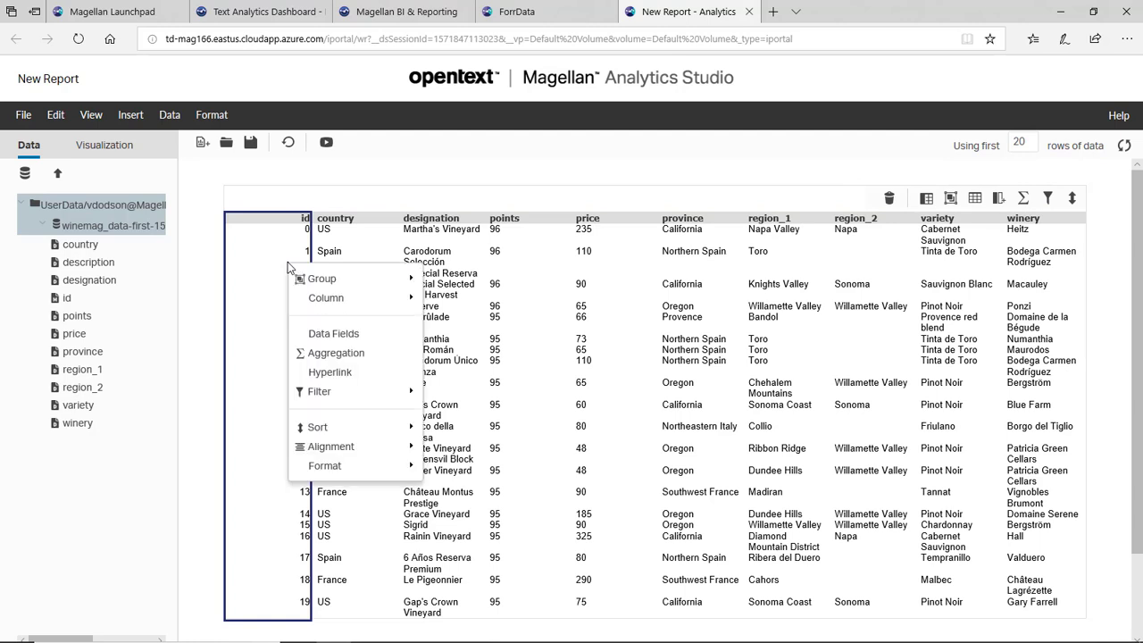
click(322, 373)
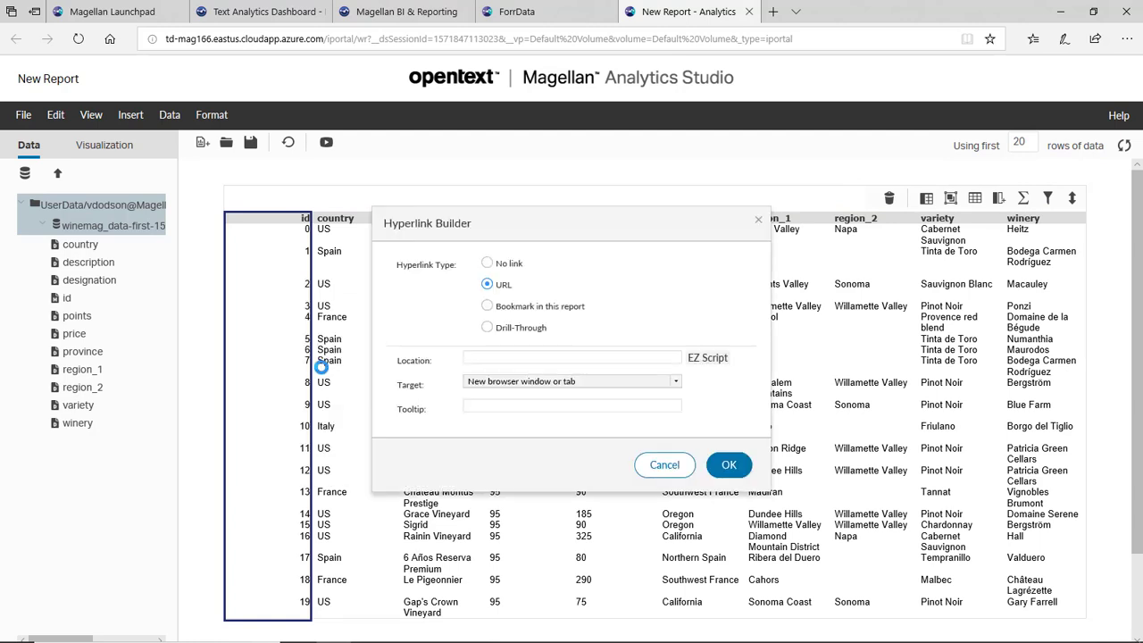
click(559, 358)
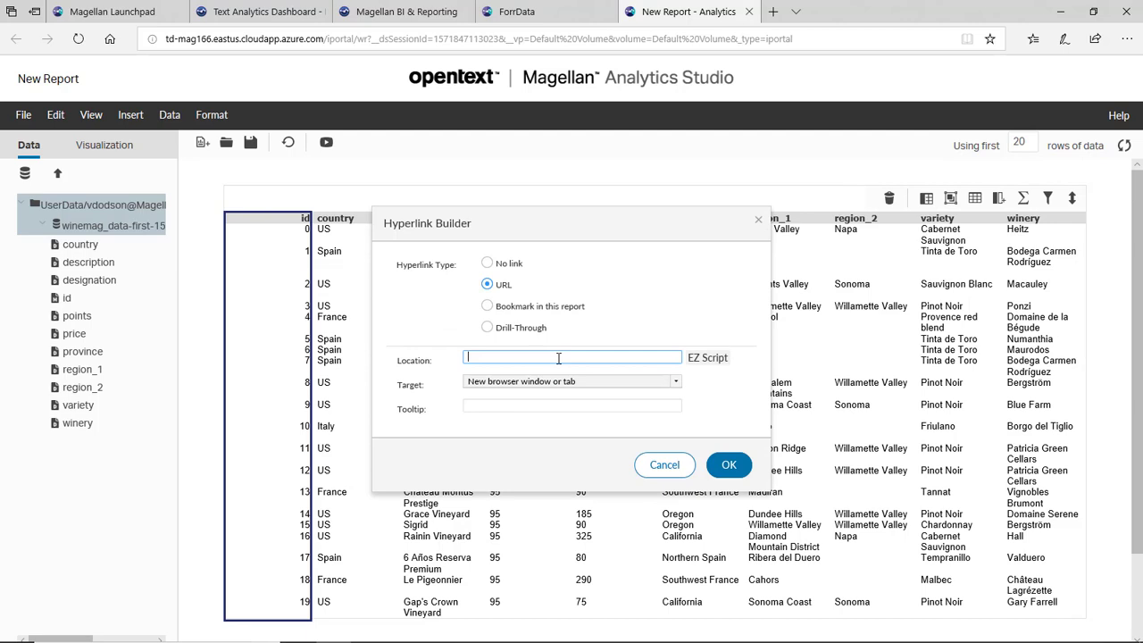
text("http://ot-election-otca.eastus.cloudapp.azure.com/otcademo/index.php?op=Analyze%20Text&configuration=standard&text_to_analyze=" &)
click(718, 360)
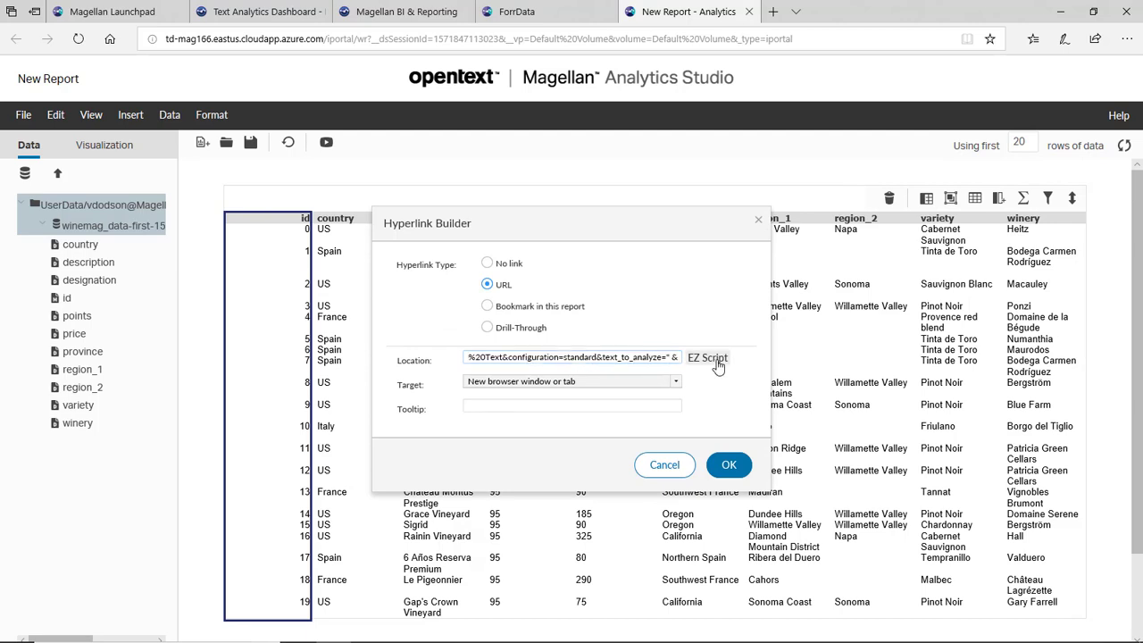
click(526, 318)
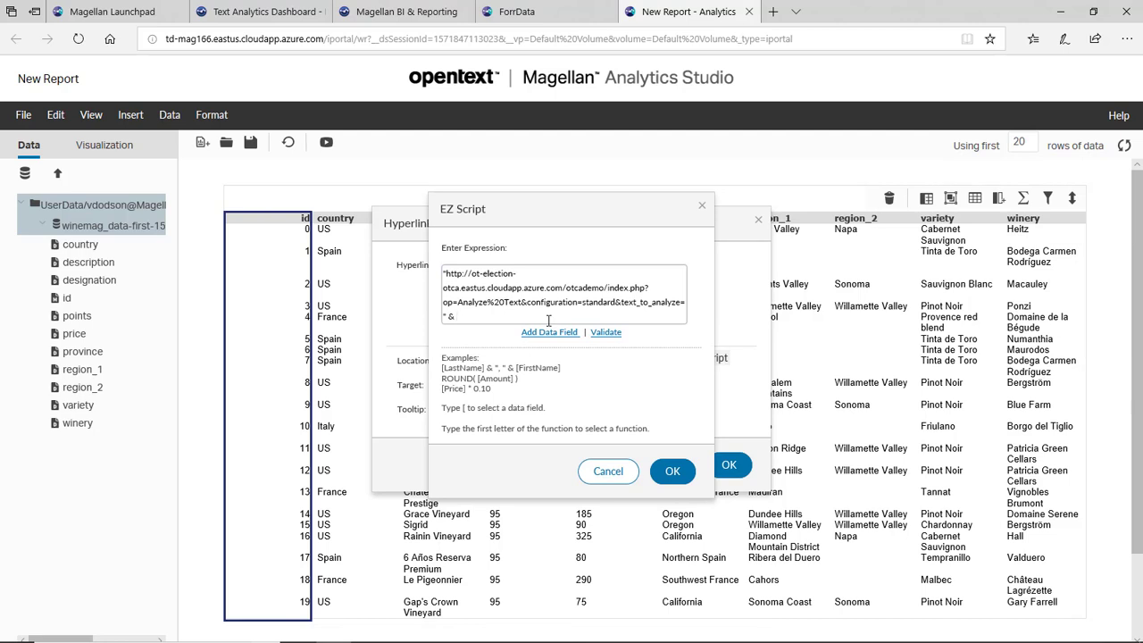
text([de)
key(Return)
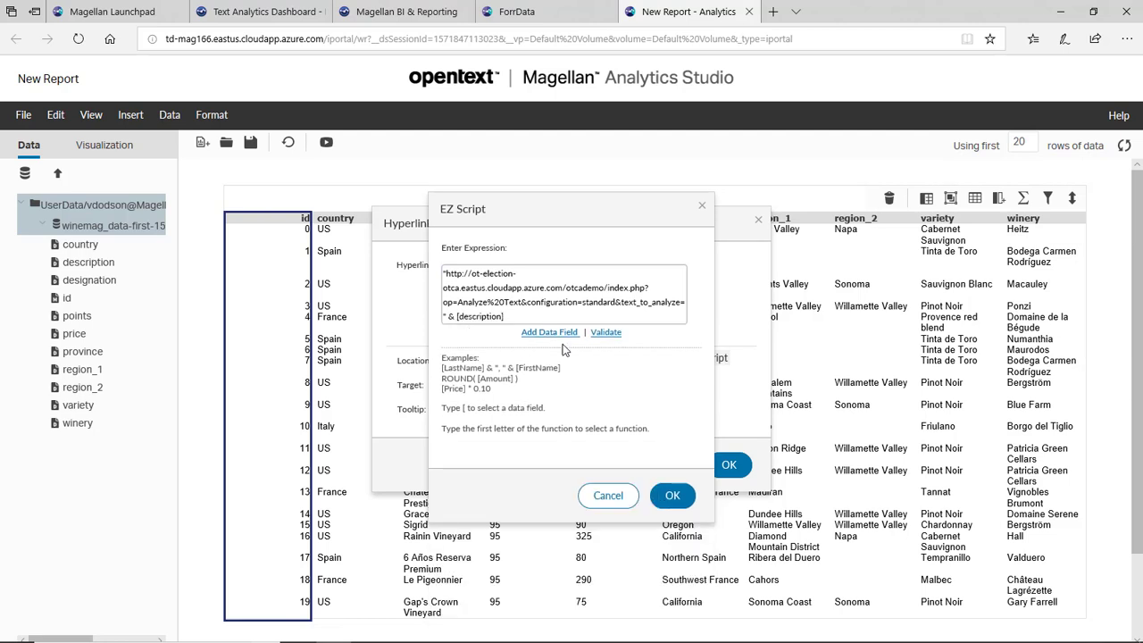
click(606, 332)
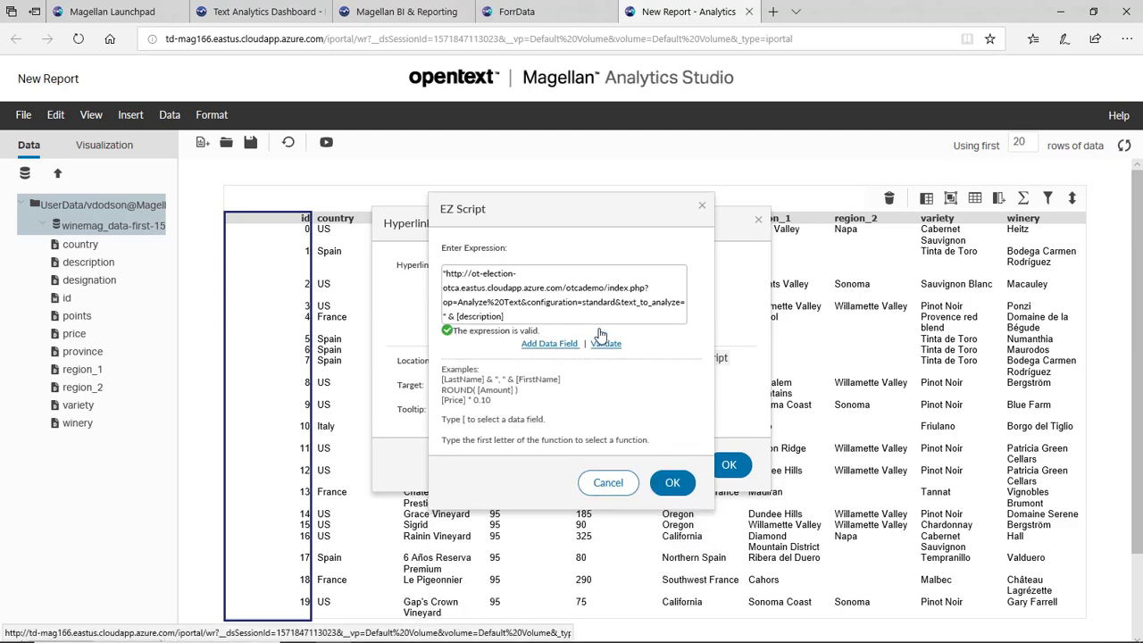
click(671, 482)
- Open the Toro wine's Content Analytics results and review its language, tone, concepts and sentiment scores
click(725, 465)
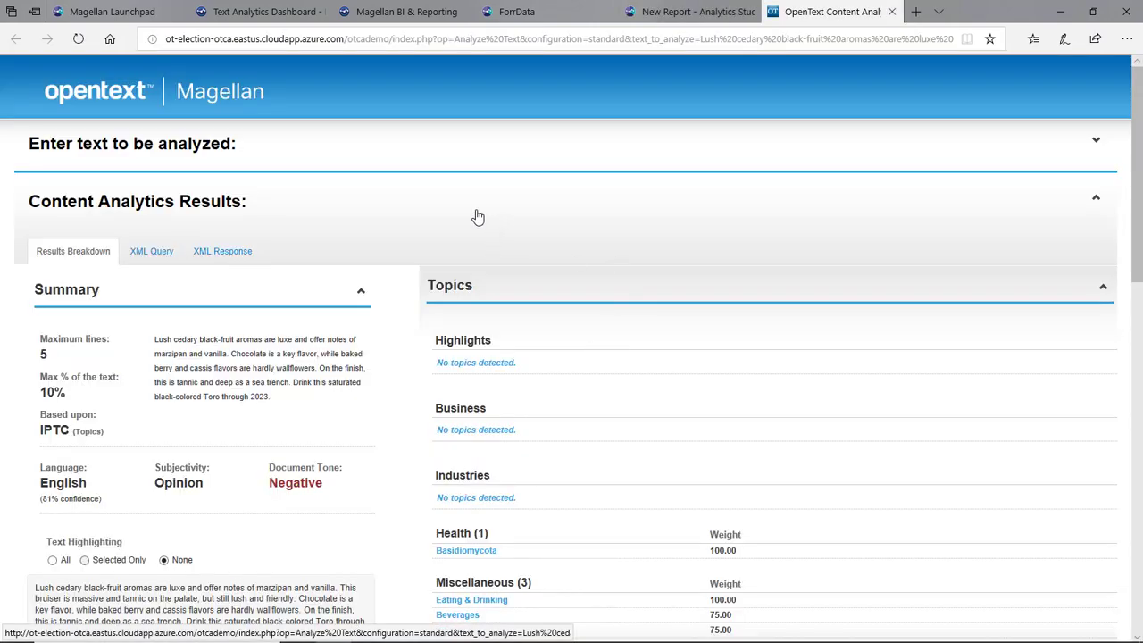
scroll(421, 288, down, 1)
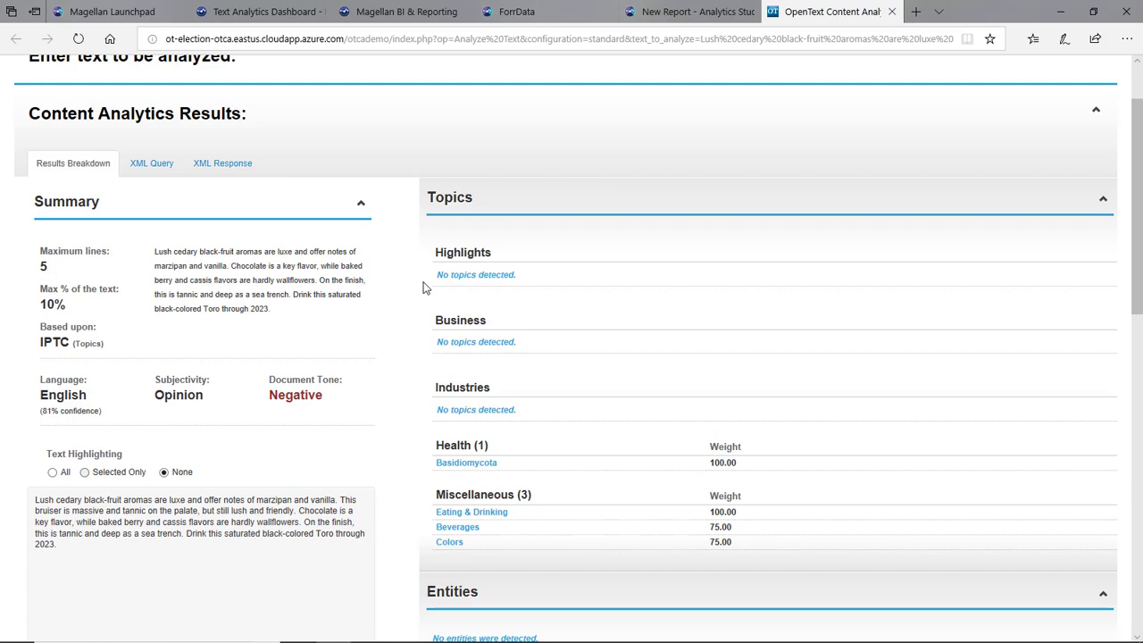
scroll(415, 429, down, 2)
scroll(413, 432, down, 4)
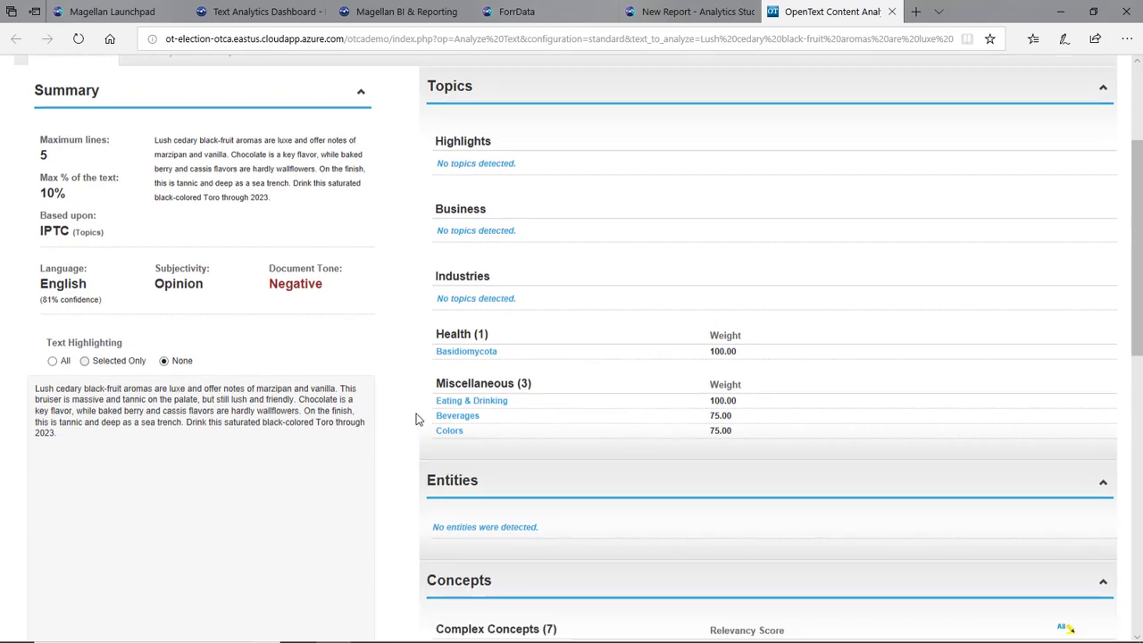
scroll(411, 366, down, 2)
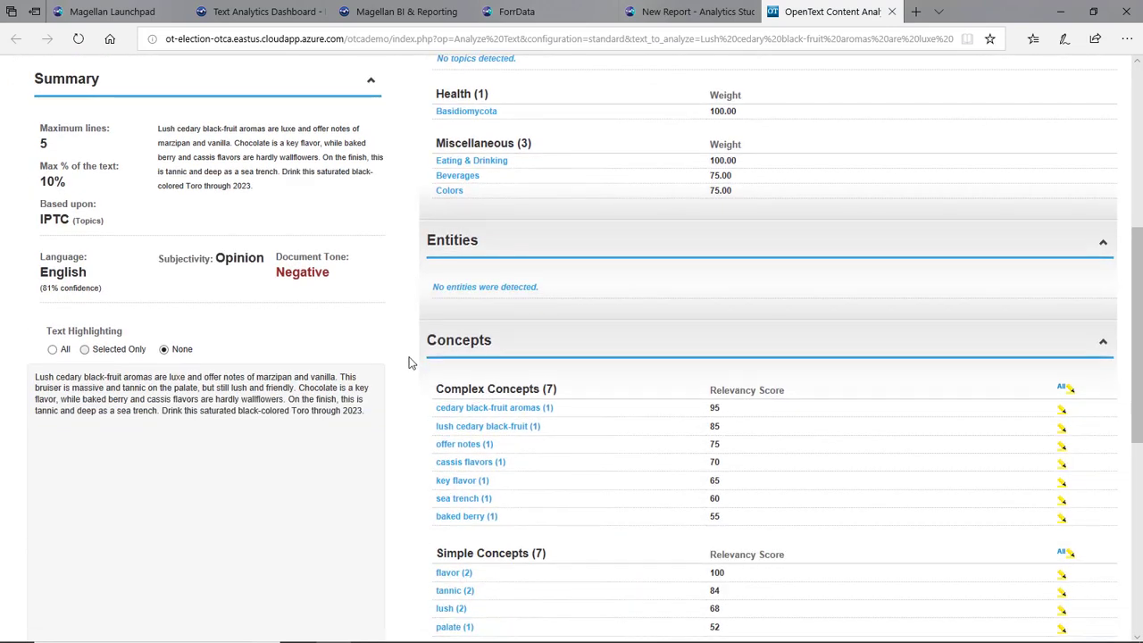
scroll(411, 363, down, 4)
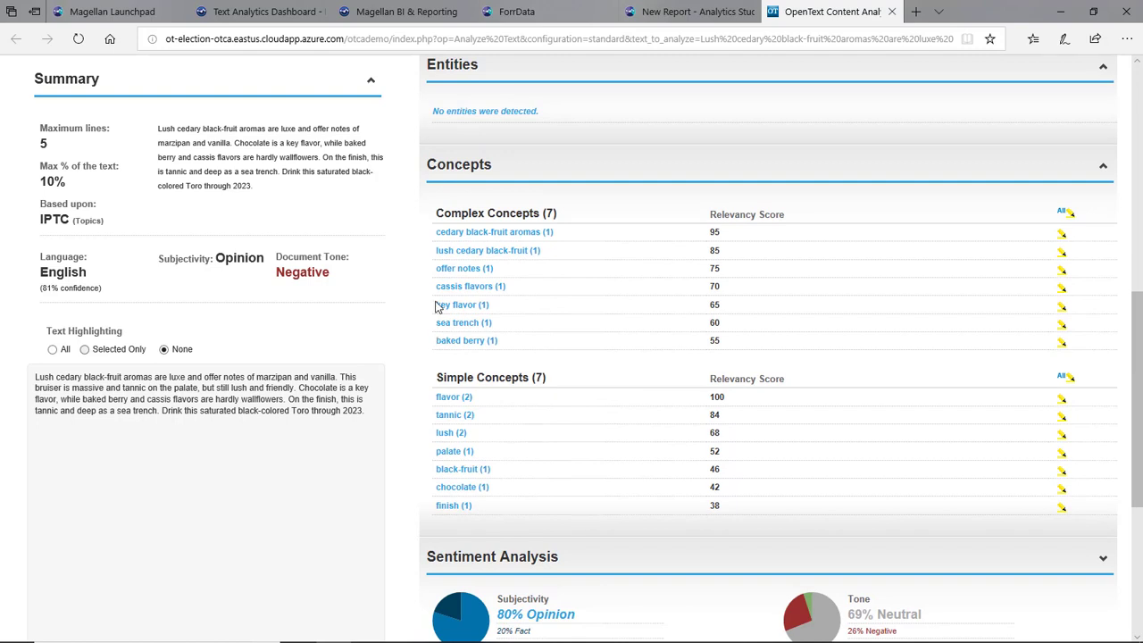
scroll(426, 318, down, 2)
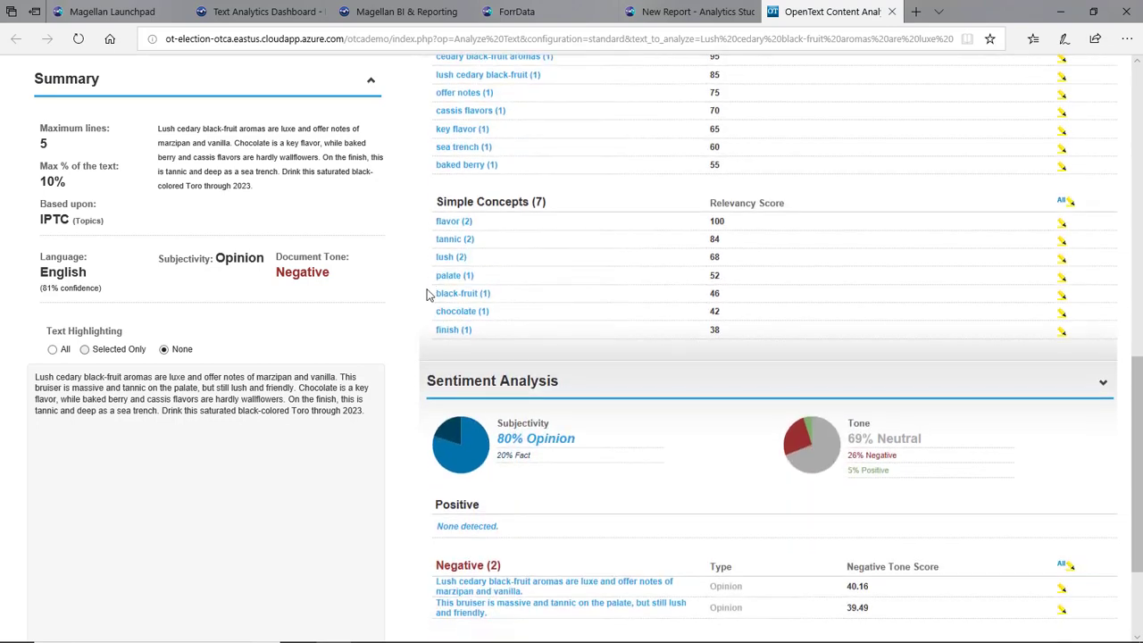
scroll(427, 295, down, 2)
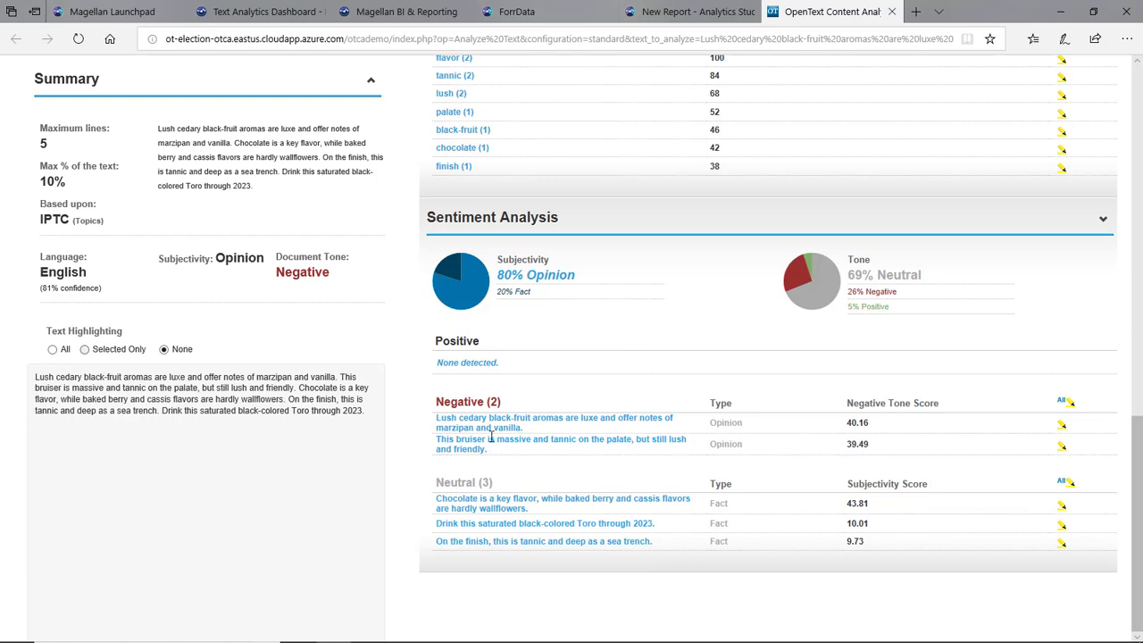
scroll(583, 385, up, 12)
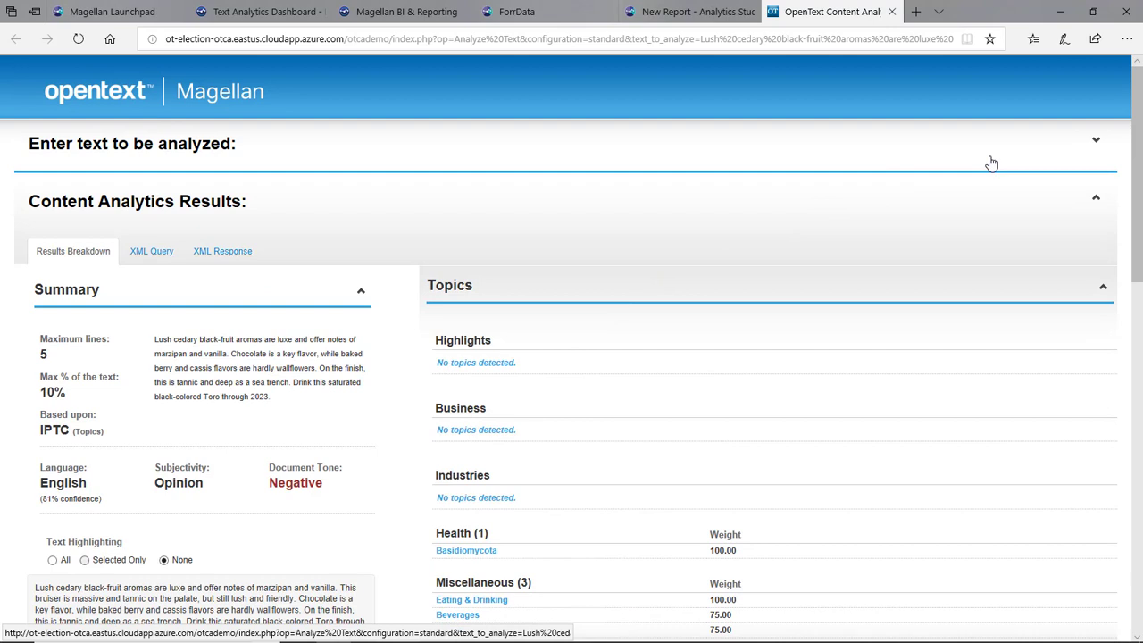
- Re-analyze the wine description with the Food and Wine configuration
click(1097, 143)
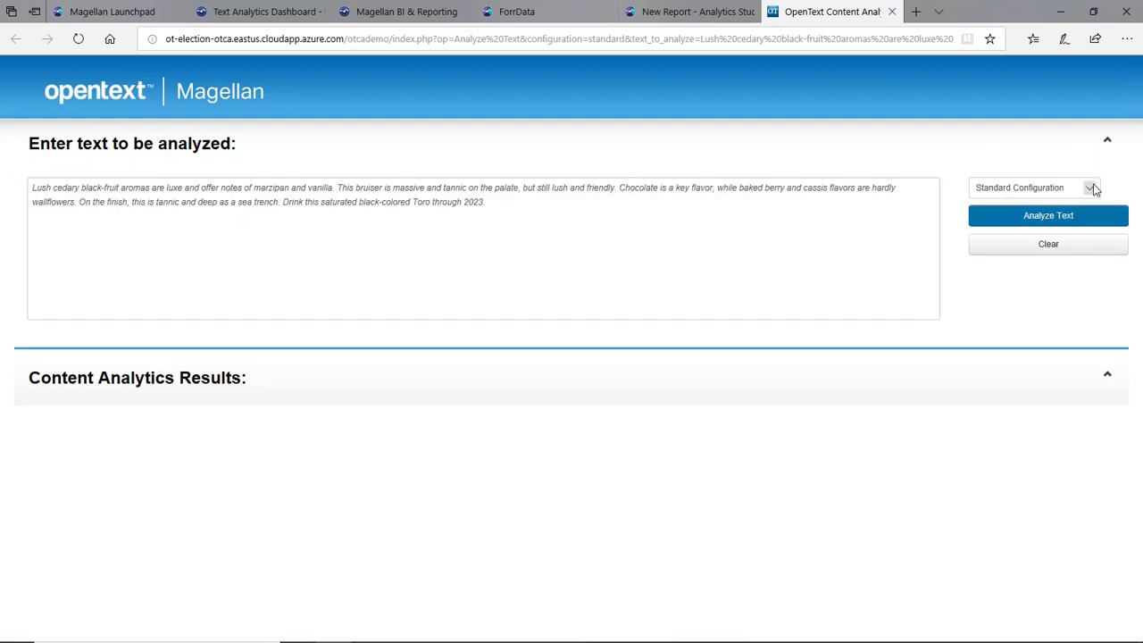
click(1090, 188)
click(1032, 231)
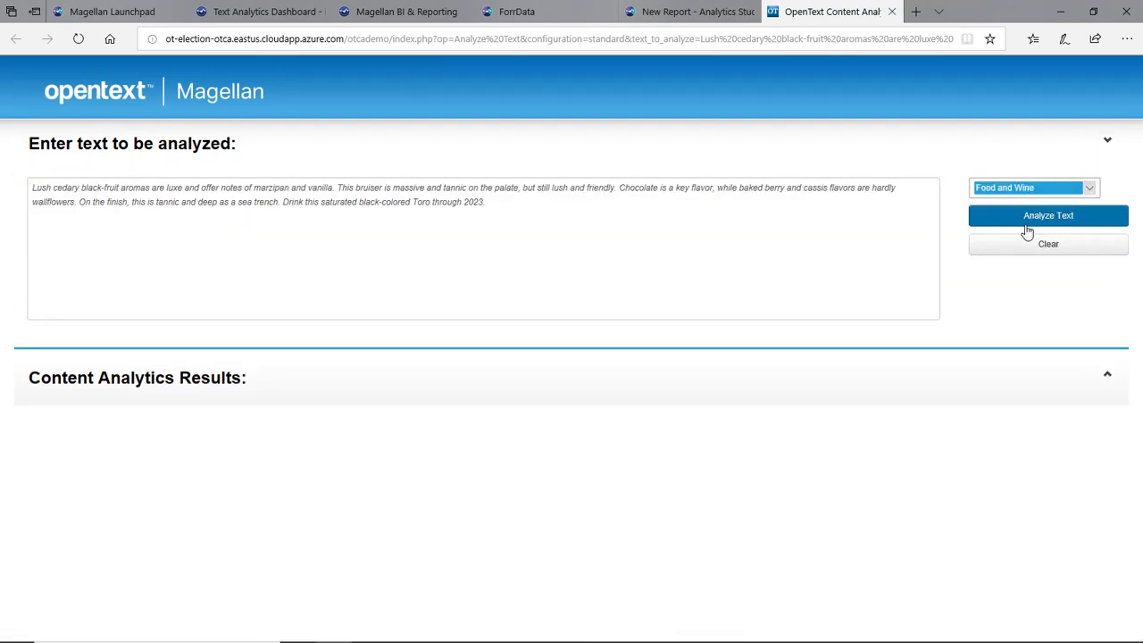
click(1039, 215)
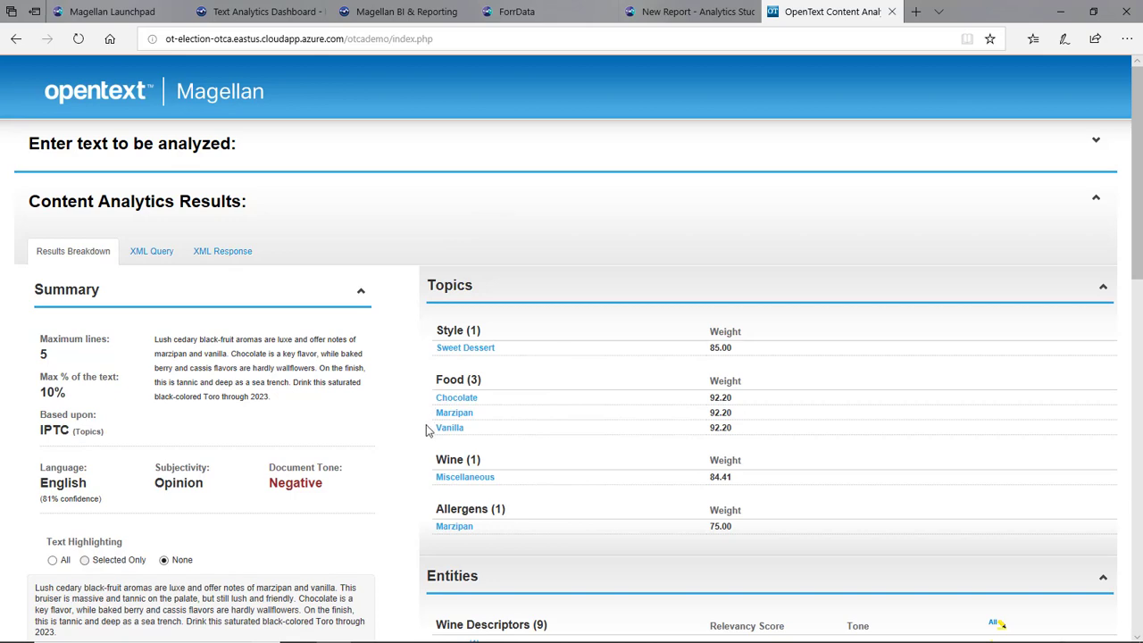
- Review the Food and Wine analysis results, then return to the Magellan Launchpad
scroll(428, 430, down, 1)
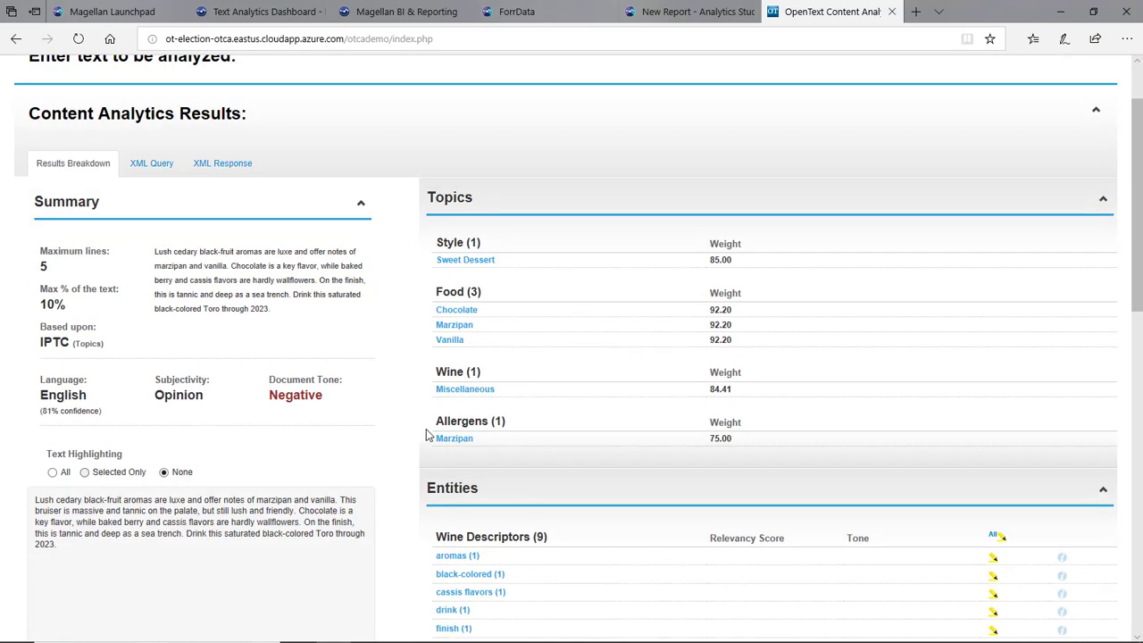
scroll(428, 435, down, 3)
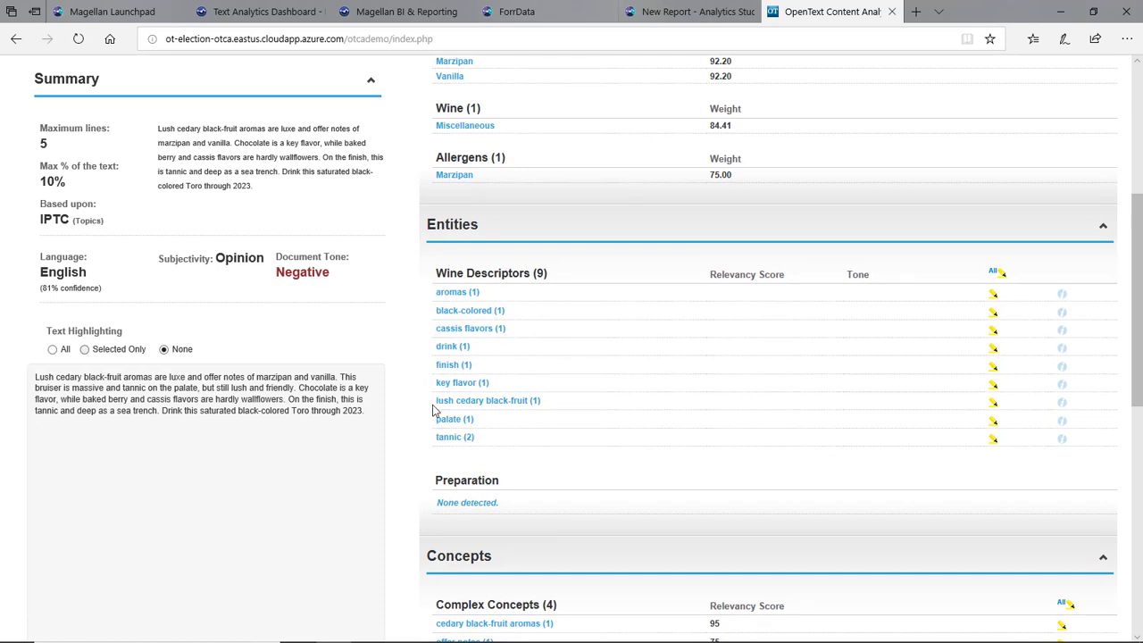
scroll(434, 411, down, 1)
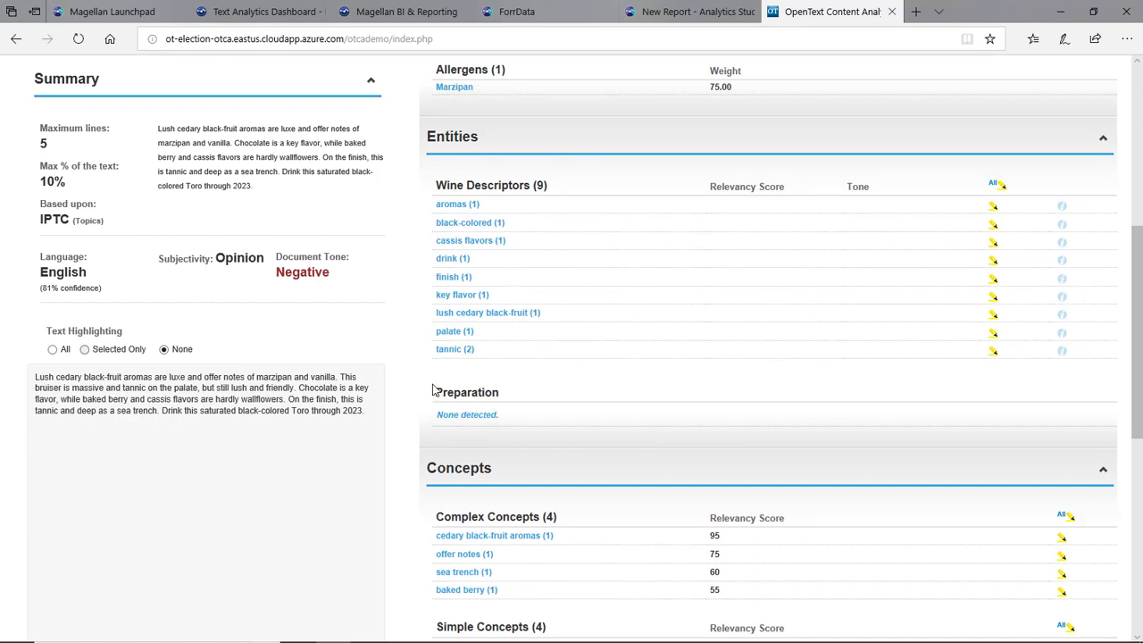
scroll(434, 390, up, 5)
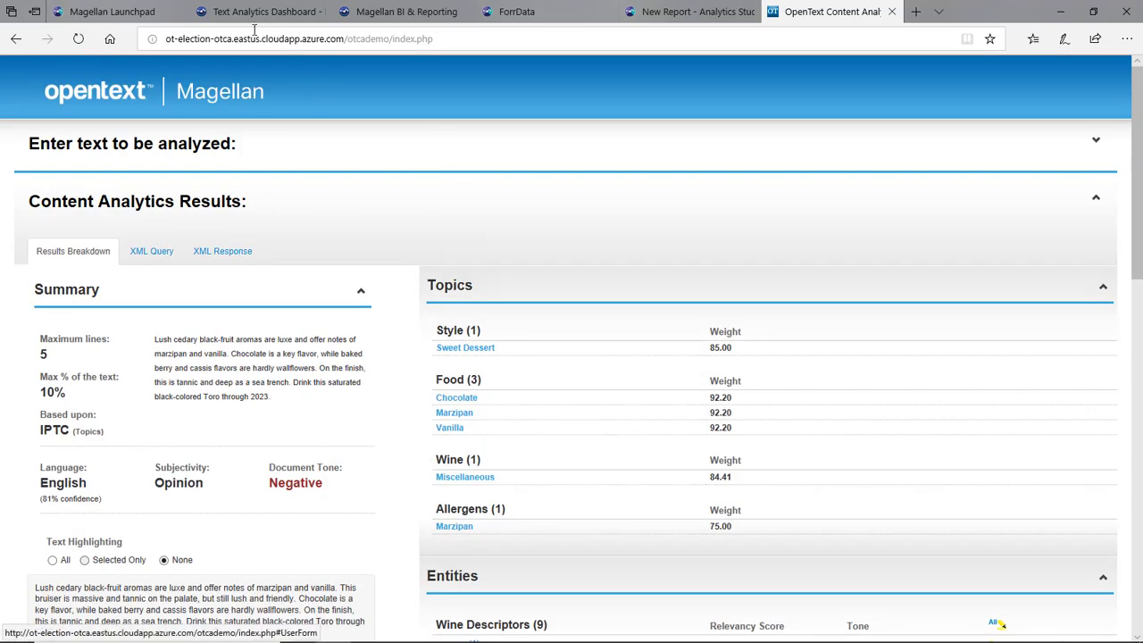
click(115, 12)
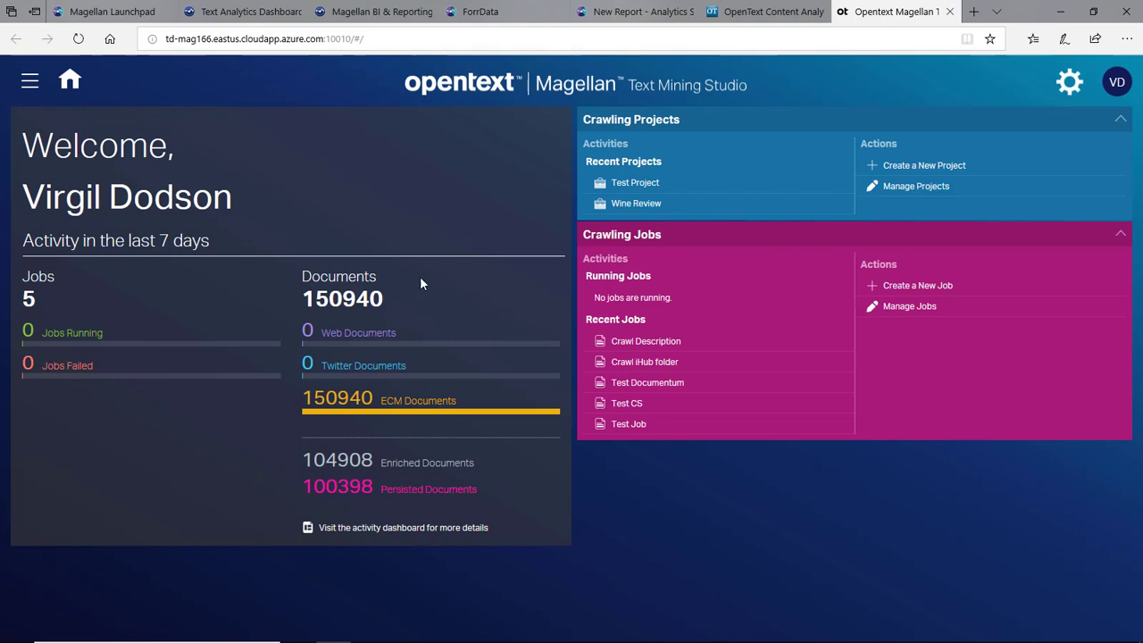
- Open the Wine Review project, check the Crawl Description job's actions, then switch to the Text Analytics Dashboard
click(625, 204)
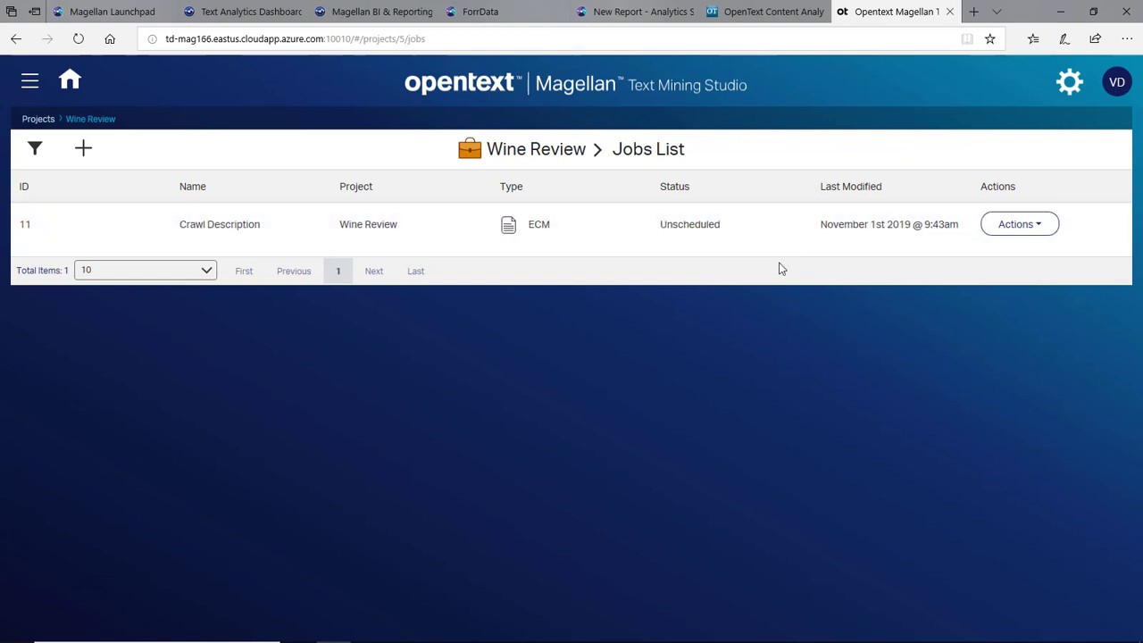
click(1015, 225)
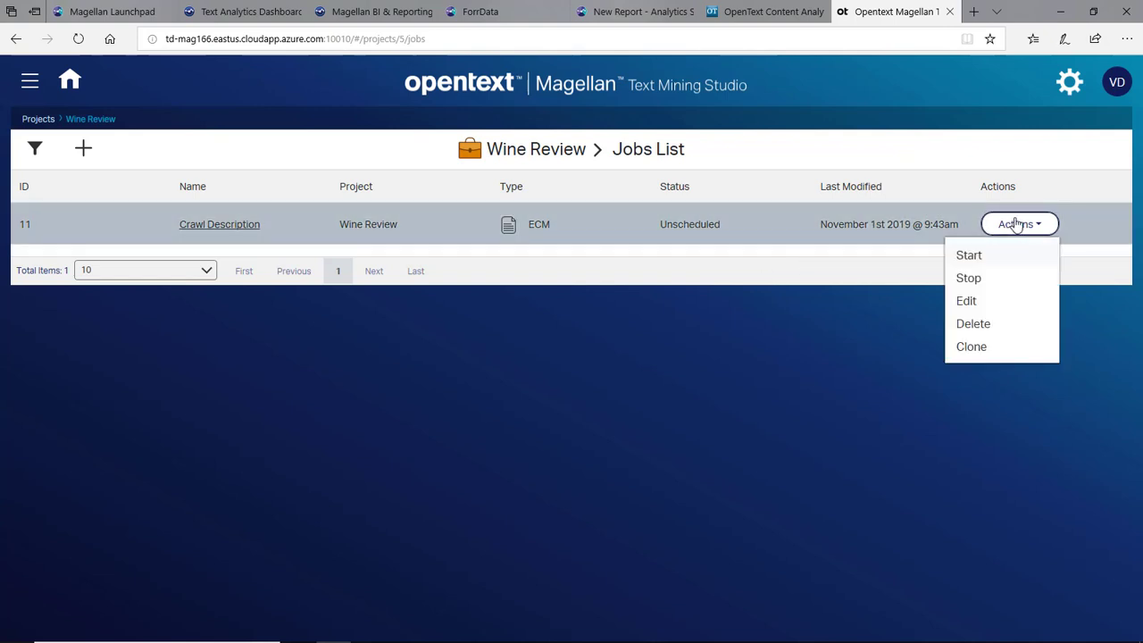
click(841, 419)
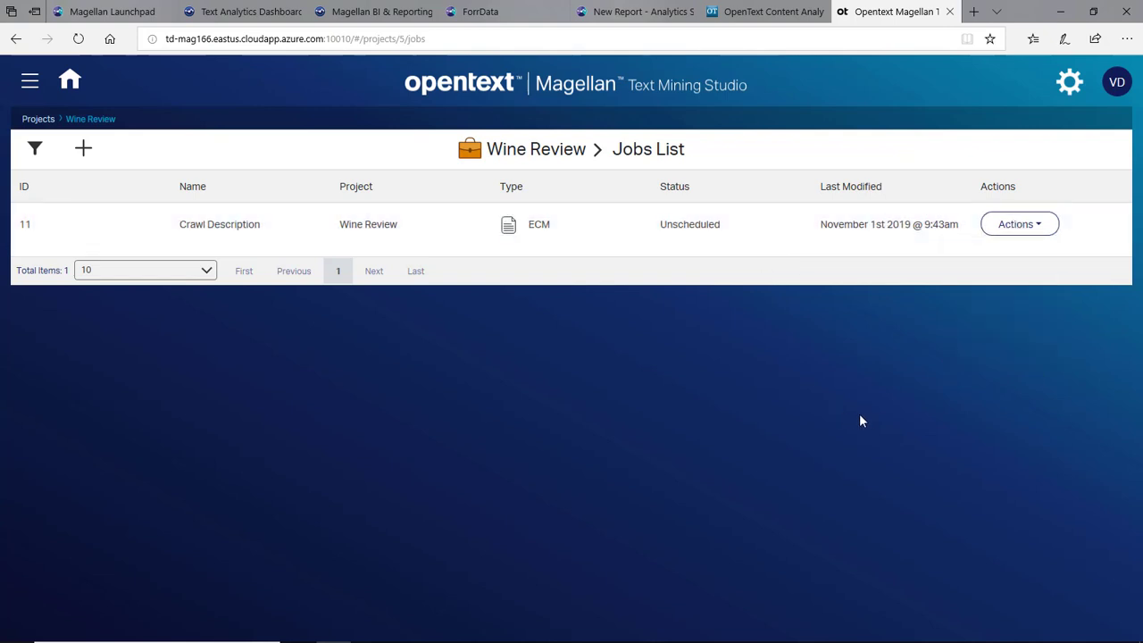
click(251, 13)
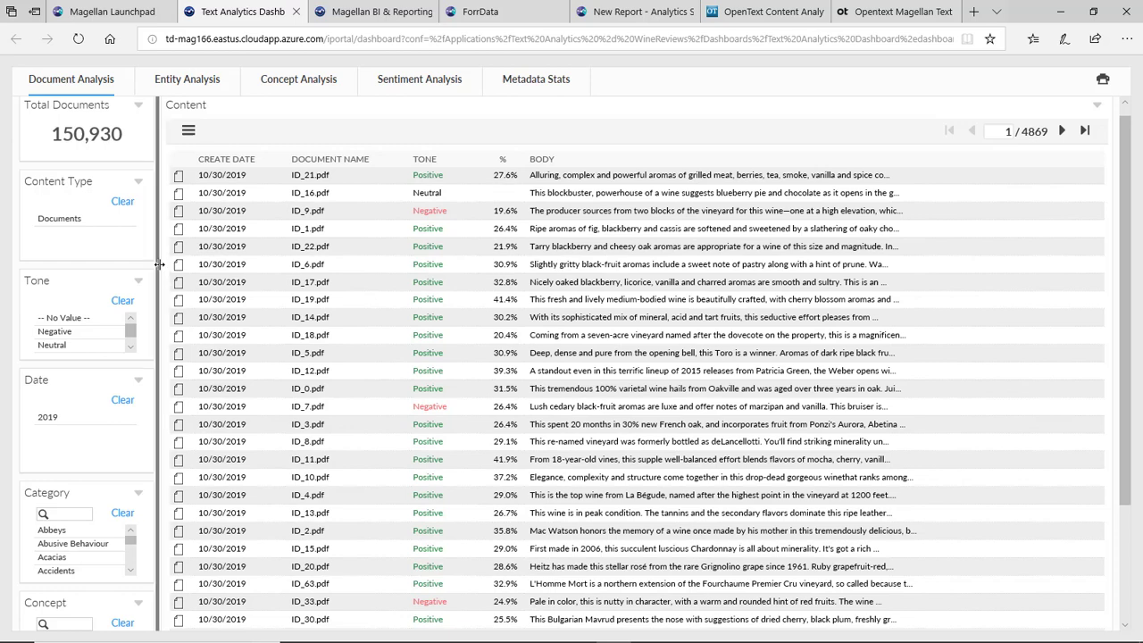
- Scroll the Document Analysis list, then browse the Entity Analysis word clouds of people, places and organizations
scroll(108, 422, down, 3)
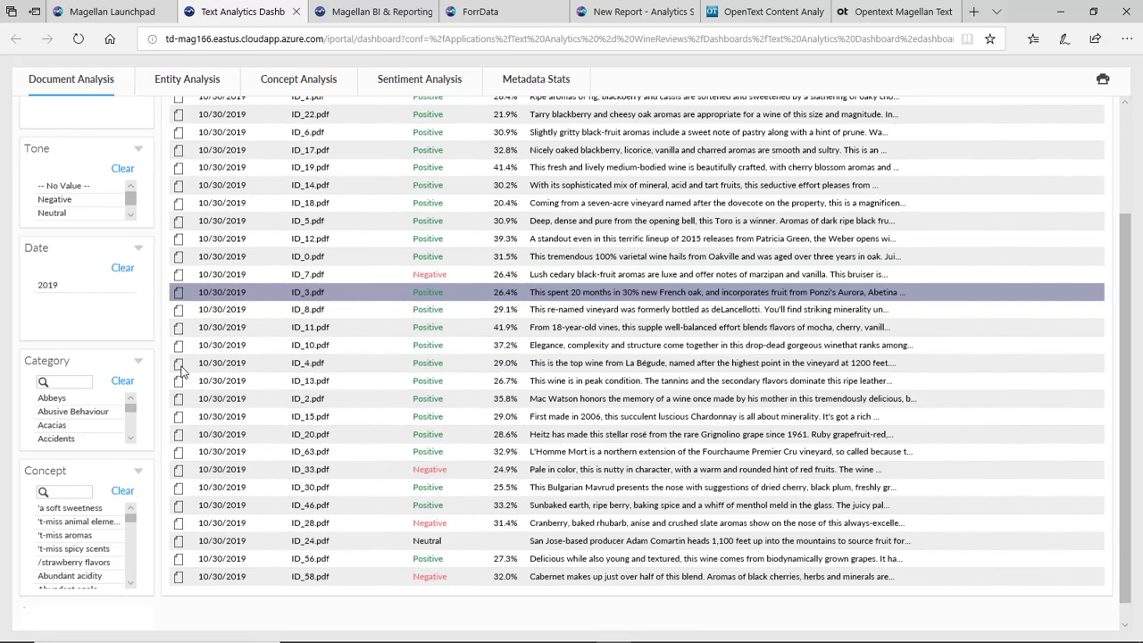
scroll(132, 405, down, 3)
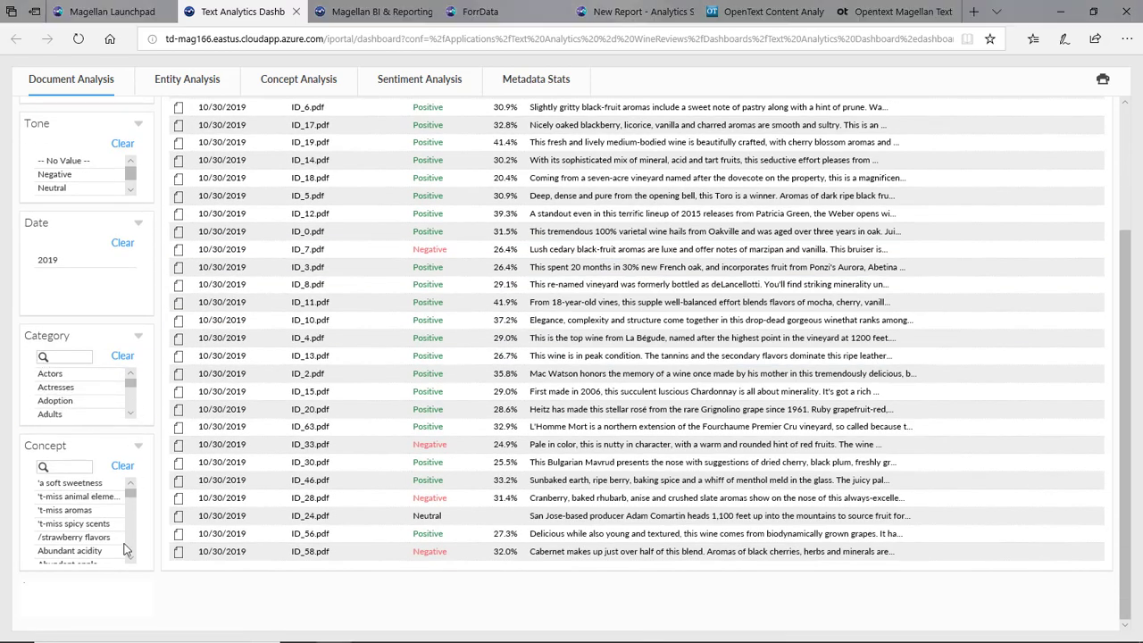
scroll(132, 534, down, 5)
scroll(188, 286, up, 3)
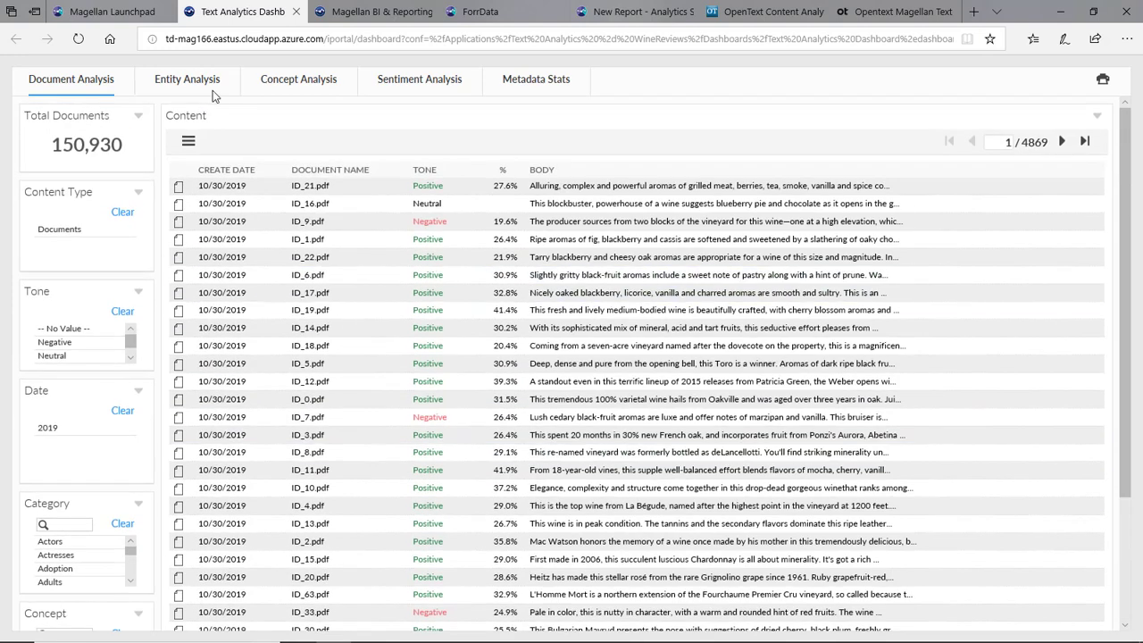
click(211, 82)
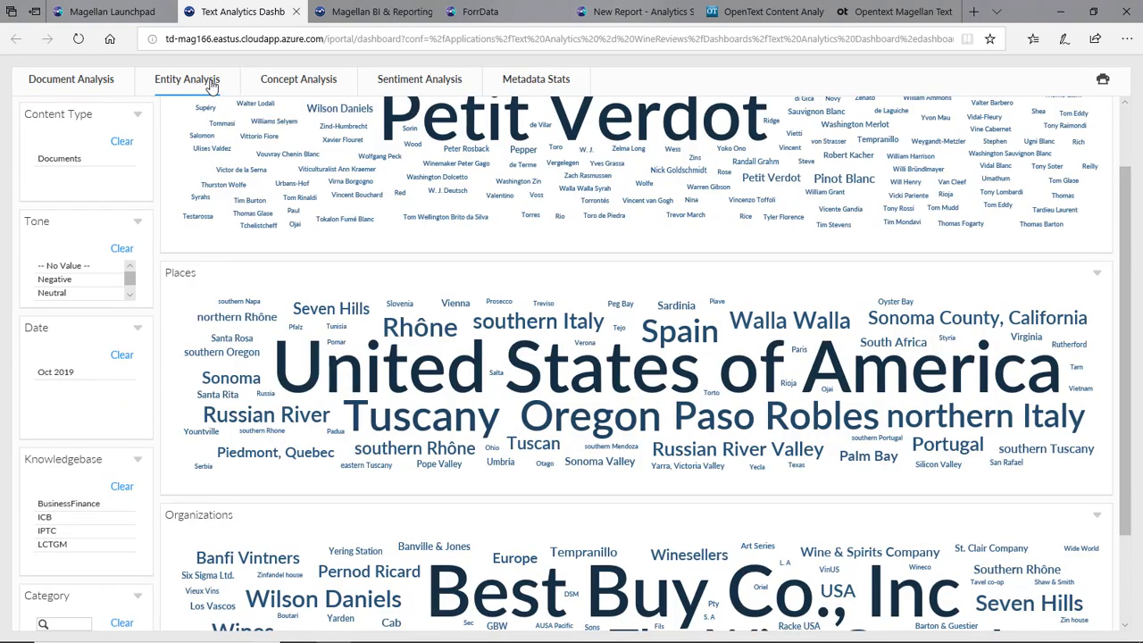
scroll(163, 193, up, 1)
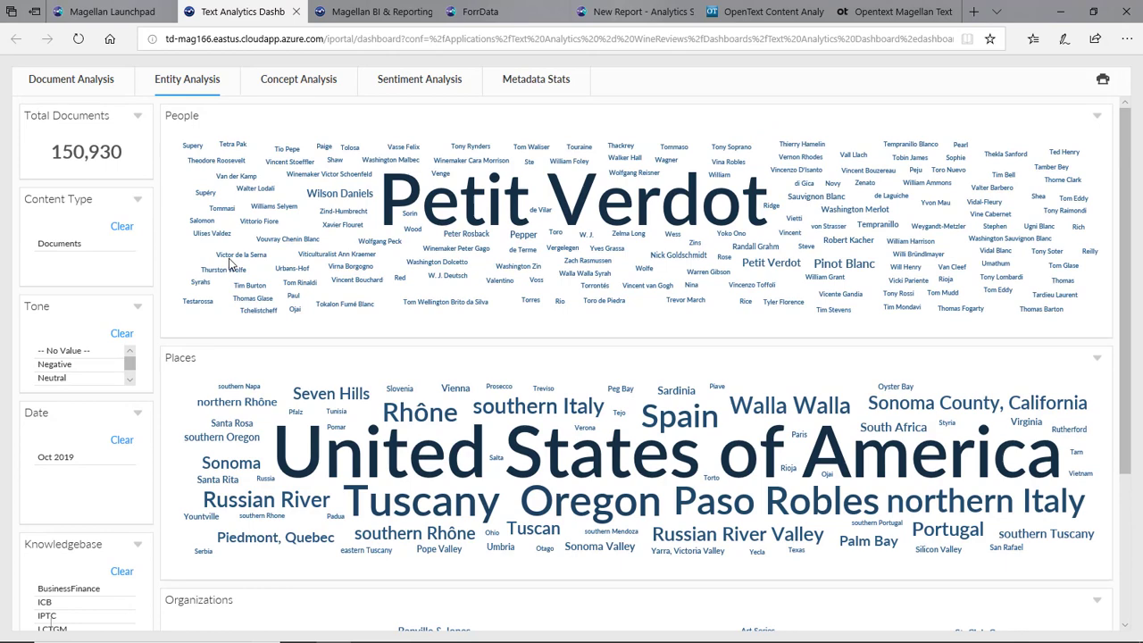
scroll(150, 293, down, 1)
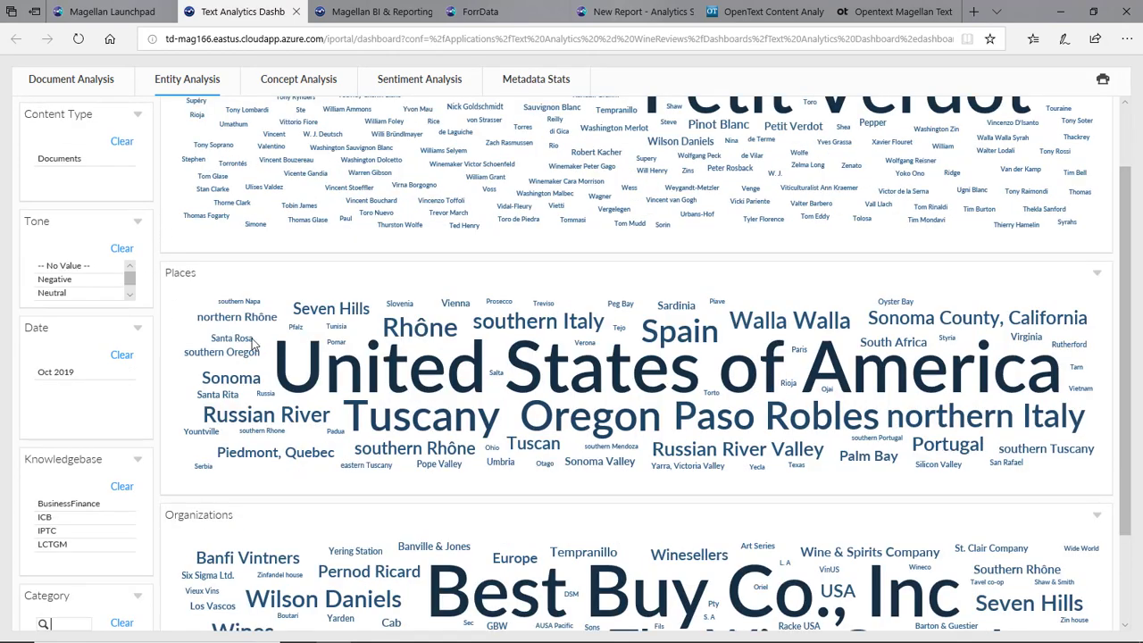
scroll(188, 480, down, 1)
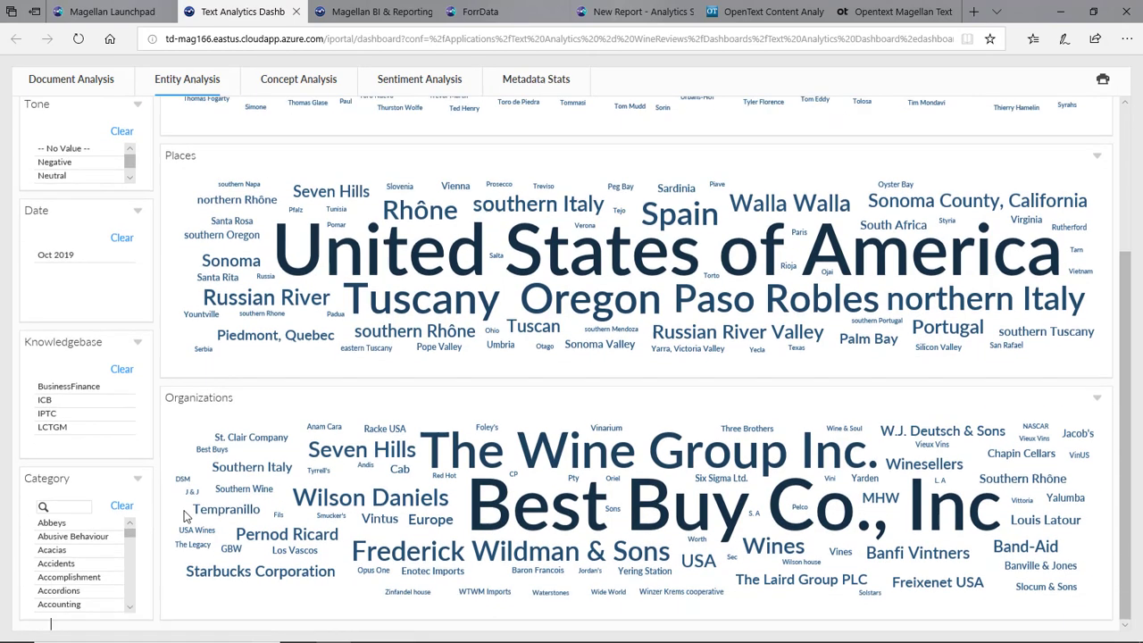
scroll(207, 441, up, 2)
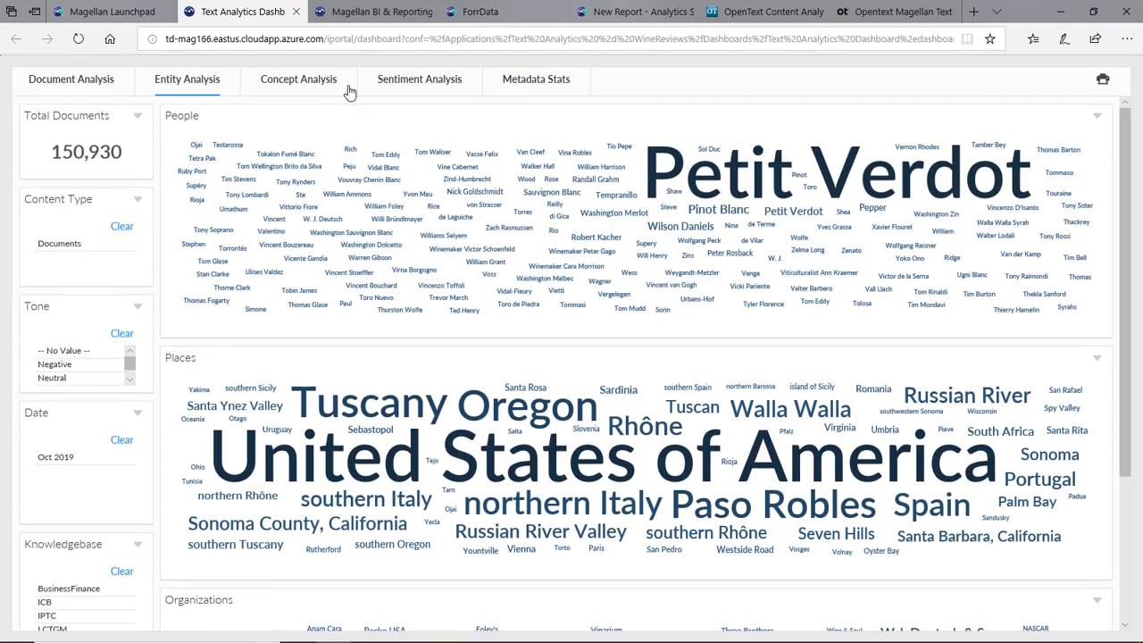
click(302, 81)
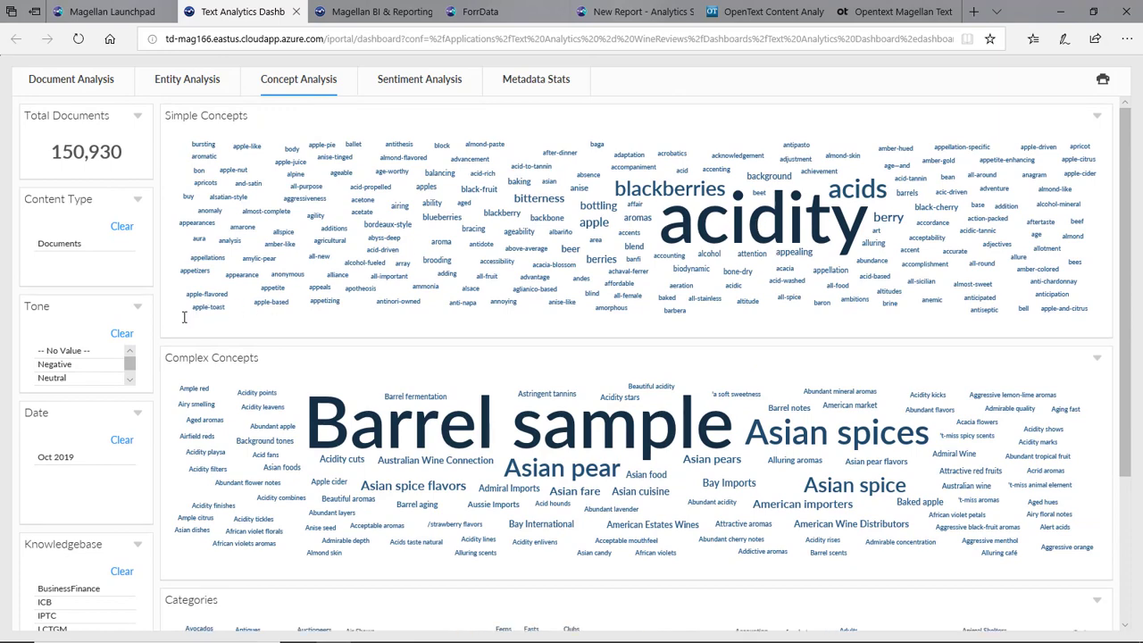
scroll(251, 381, down, 1)
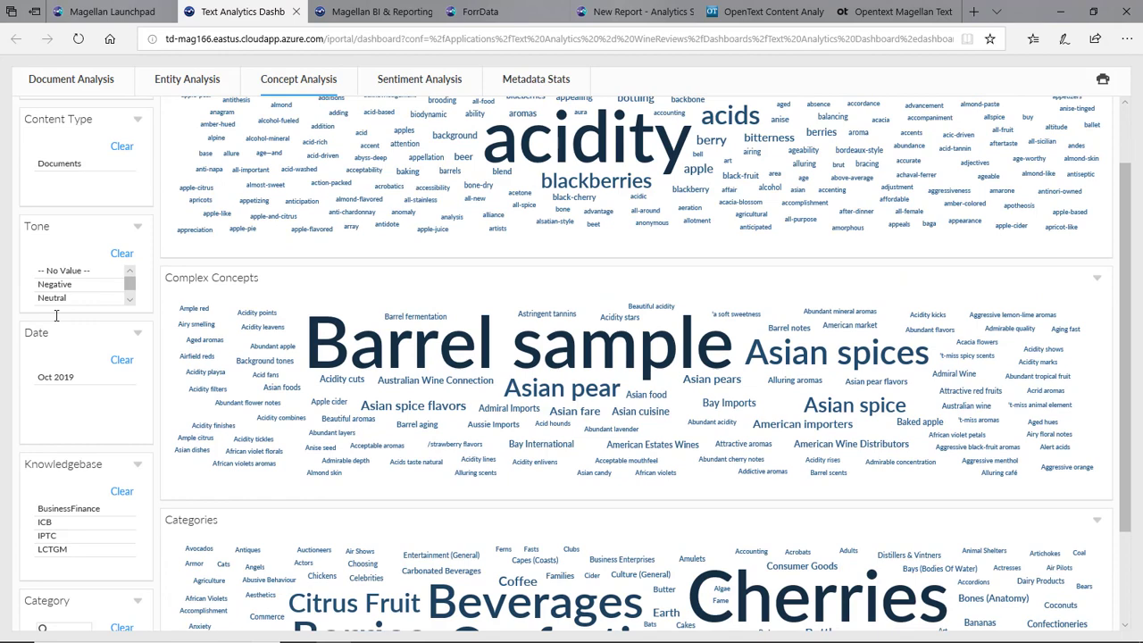
scroll(190, 556, down, 2)
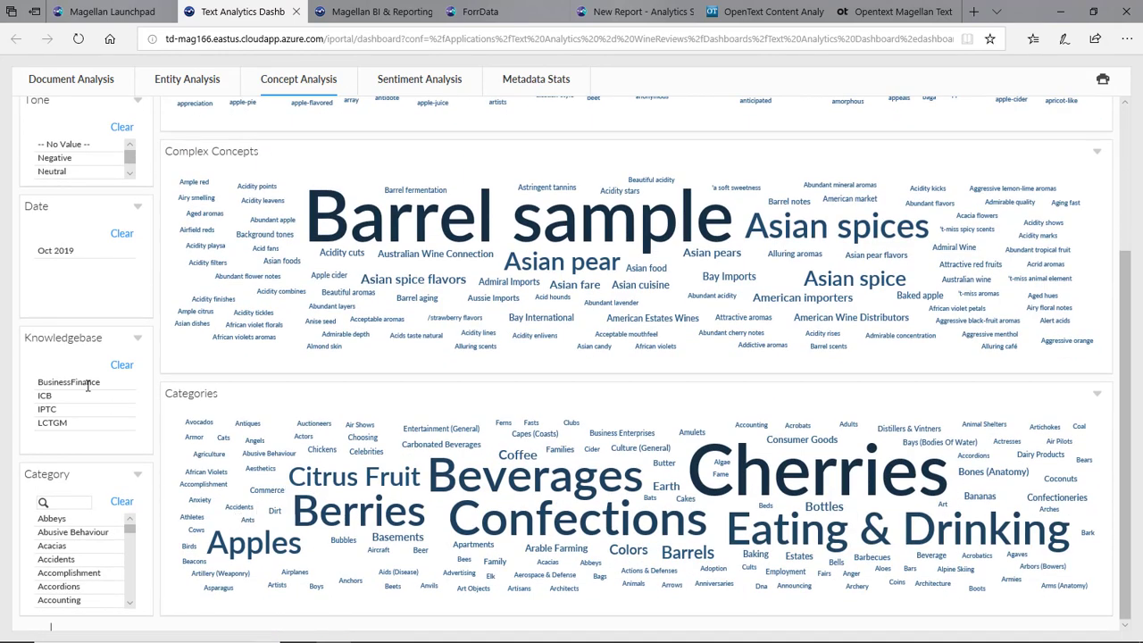
scroll(101, 363, up, 2)
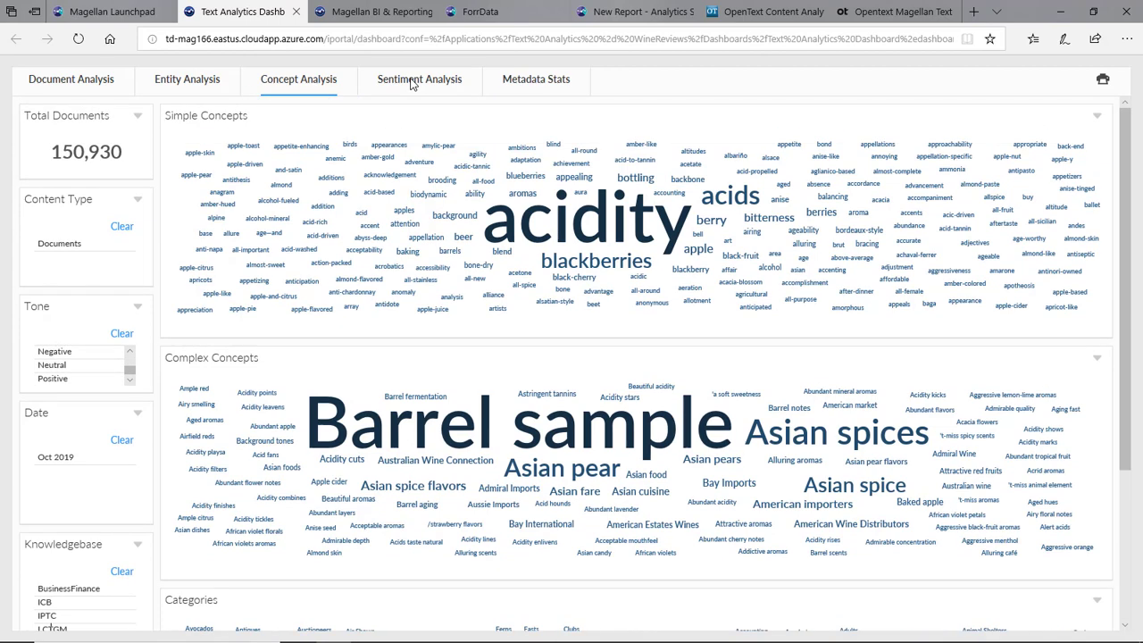
- Show the review sentiment totals and word clouds, then advance to the Step 2 slide
click(411, 81)
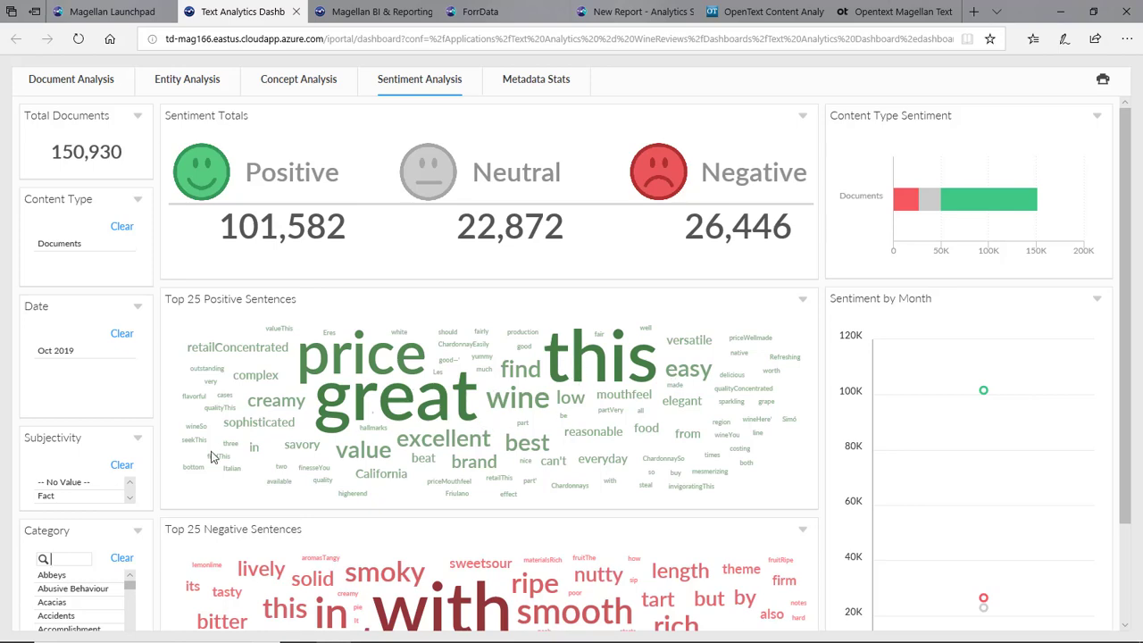
scroll(162, 455, down, 2)
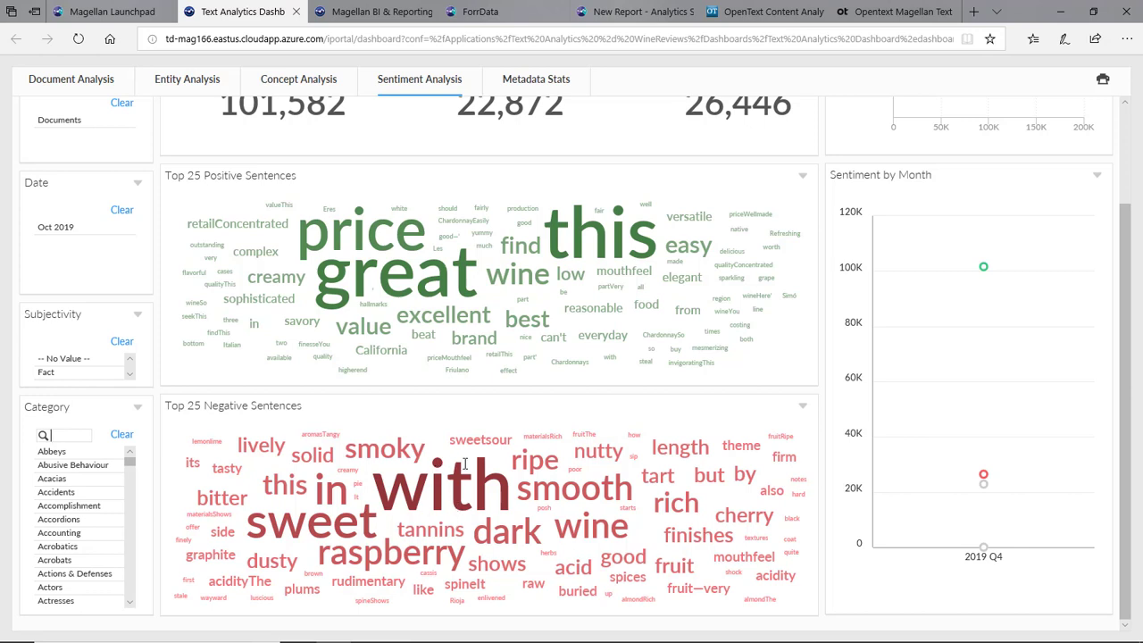
scroll(464, 463, up, 2)
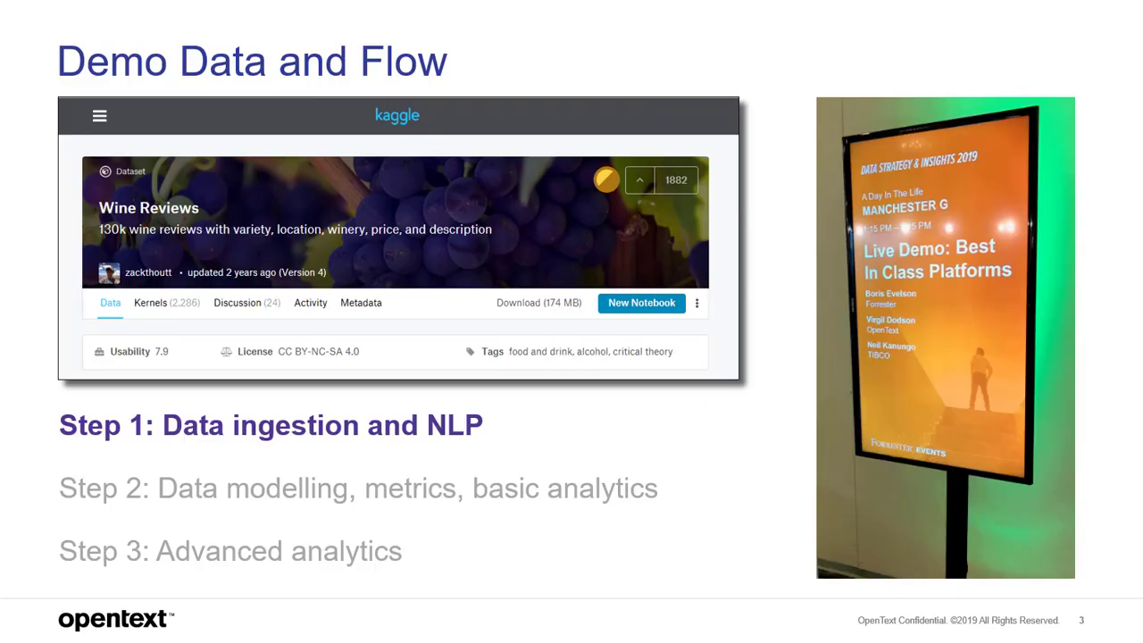
key(Right)
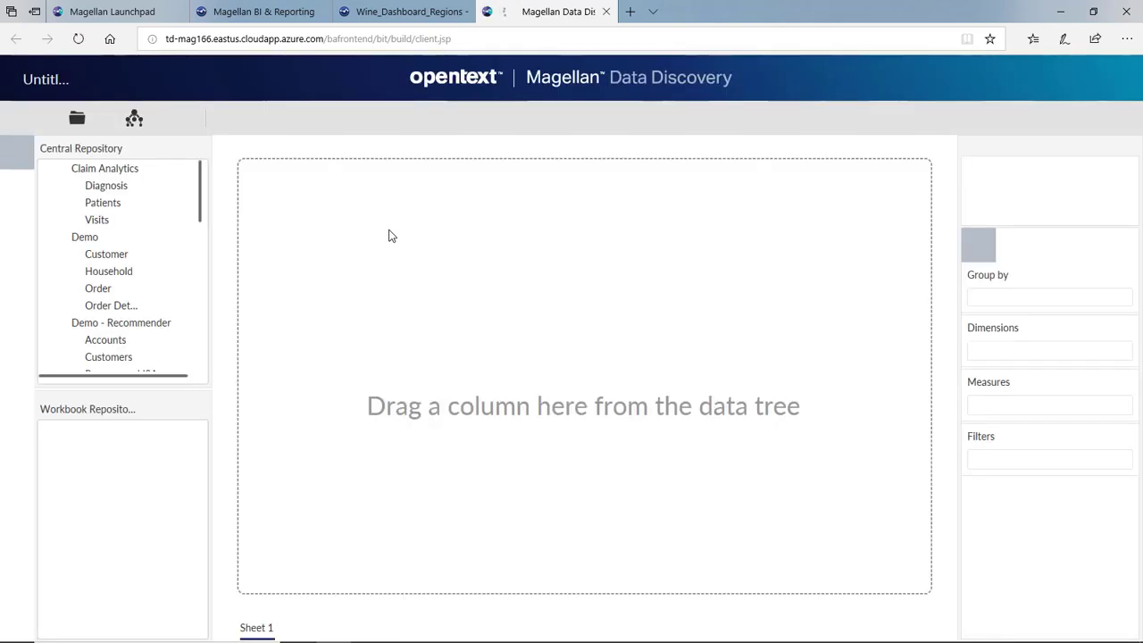
- Chart review counts by country from winemag-data_first150k, placed at the canvas top-left
scroll(136, 309, down, 10)
scroll(136, 317, down, 2)
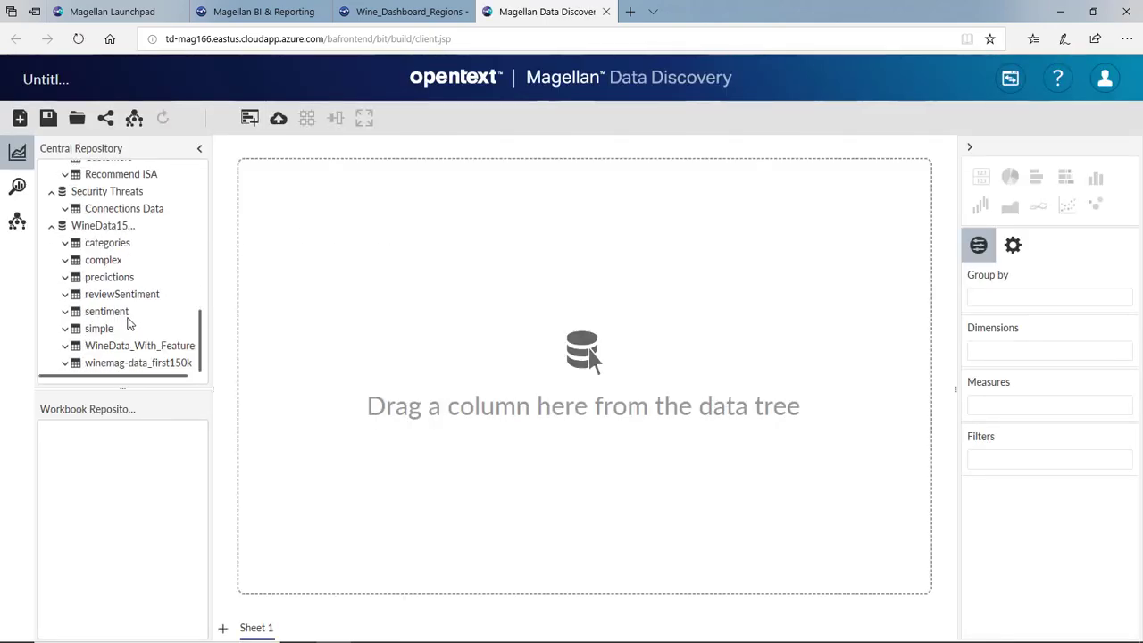
click(65, 366)
scroll(109, 322, down, 3)
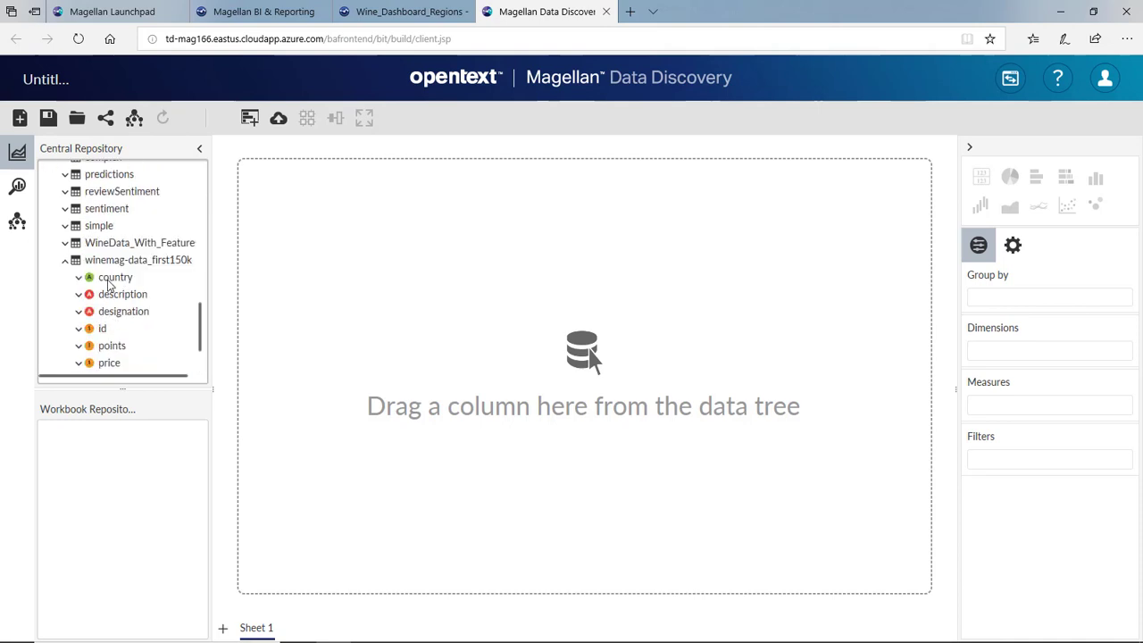
drag(112, 279, 315, 221)
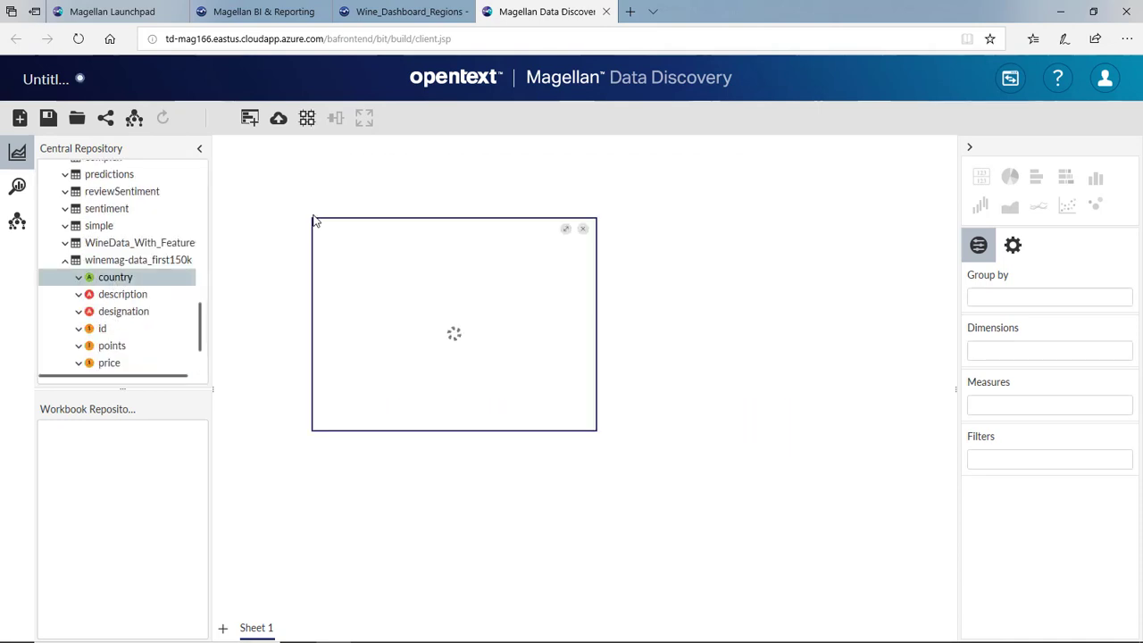
drag(425, 234, 334, 169)
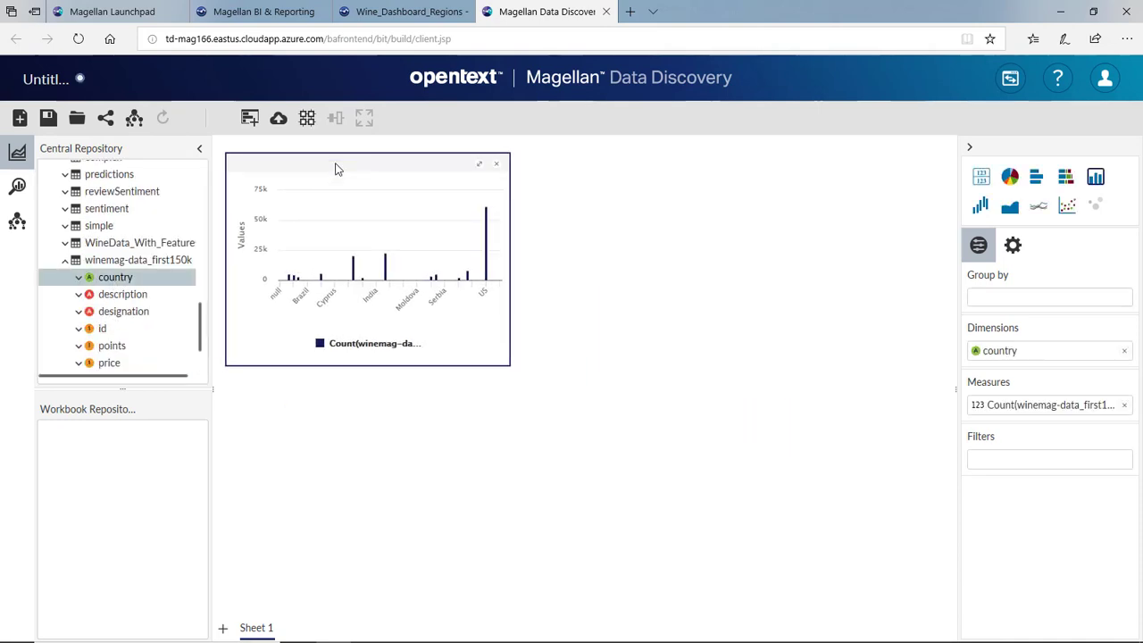
- Sort country values by review count and keep only US, Italy, France, Spain and Chile
click(78, 278)
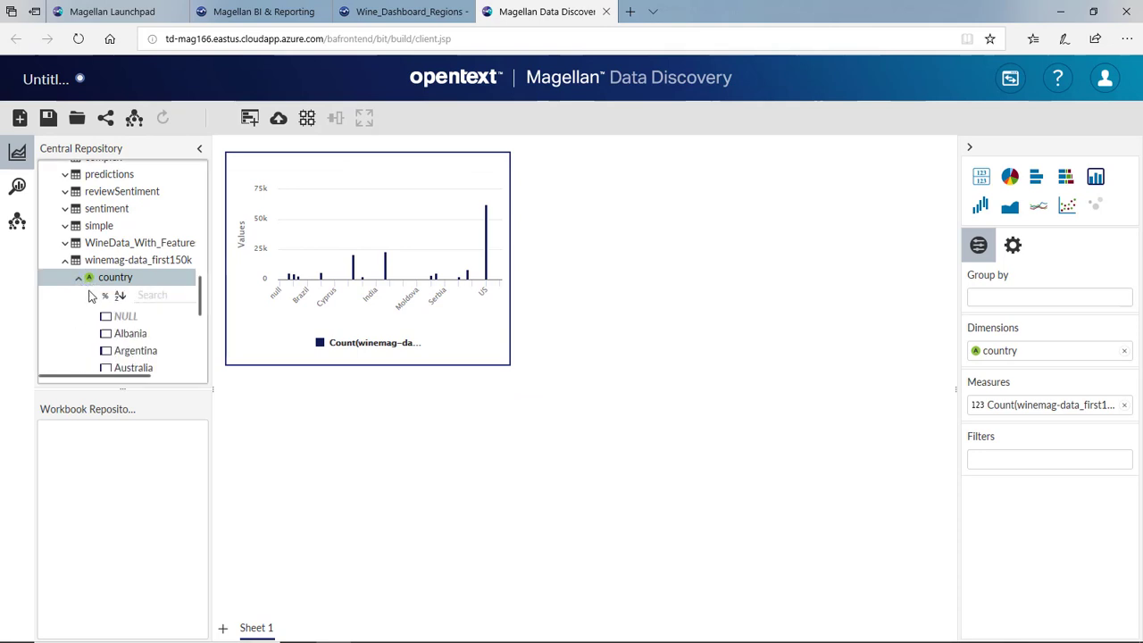
scroll(112, 298, down, 3)
click(107, 176)
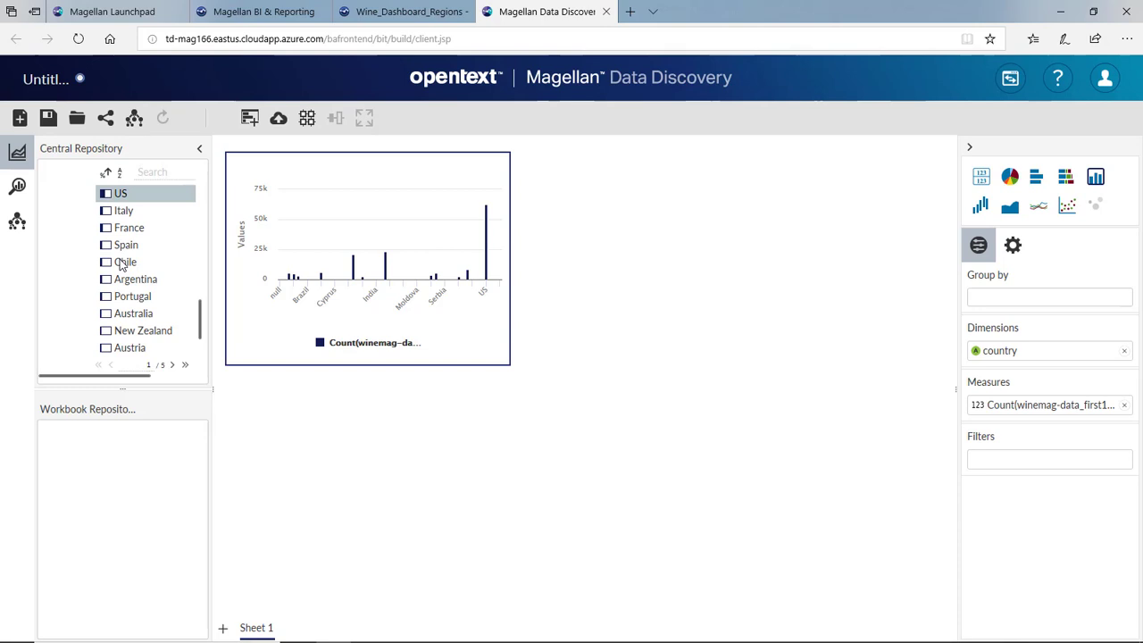
shift+click(125, 265)
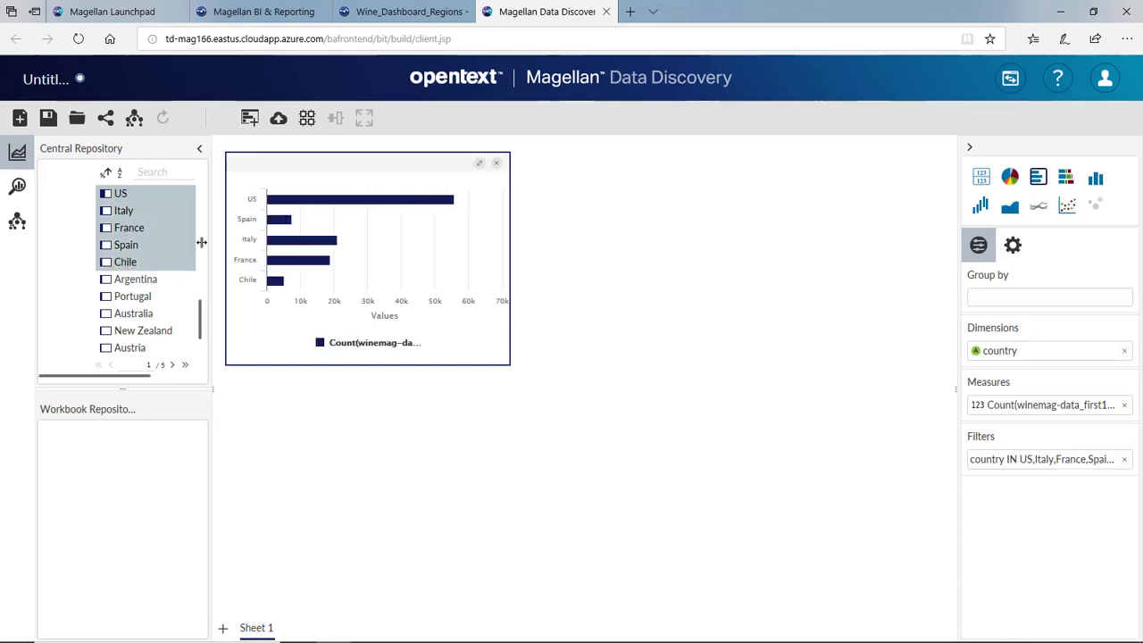
scroll(103, 286, down, 2)
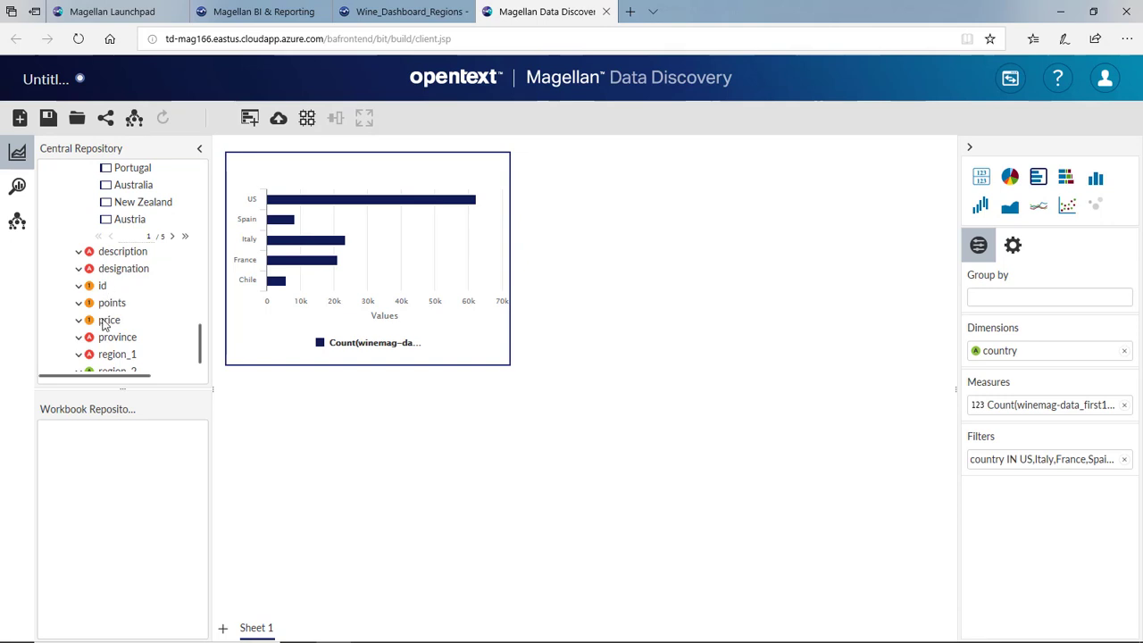
- Add a line chart of review counts by price and a bar chart of counts by points
drag(107, 321, 686, 223)
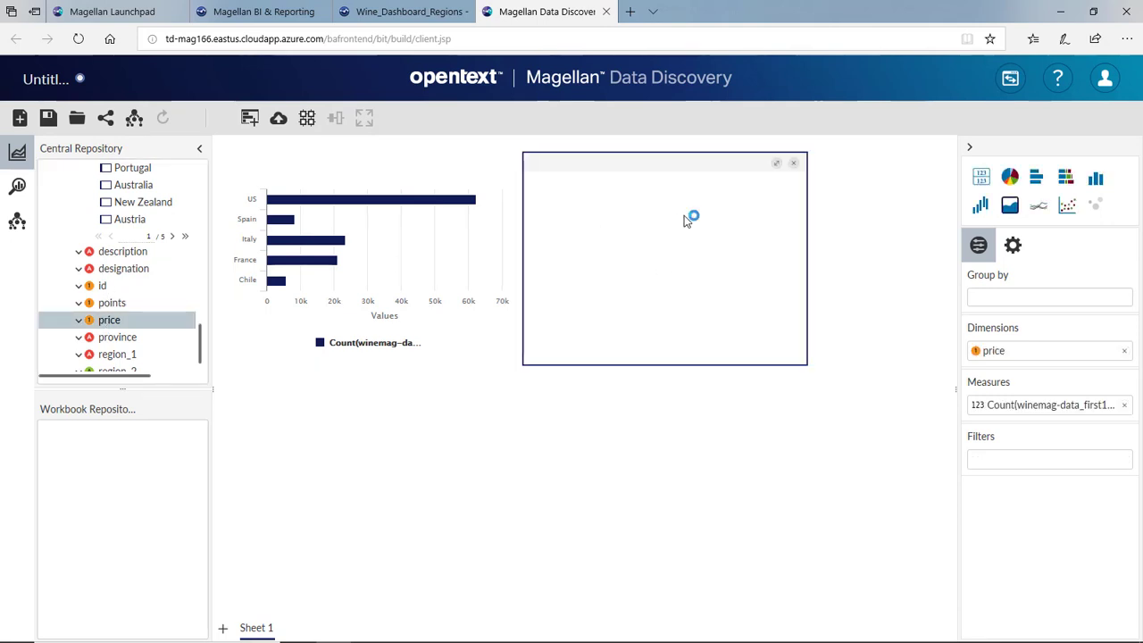
click(1040, 210)
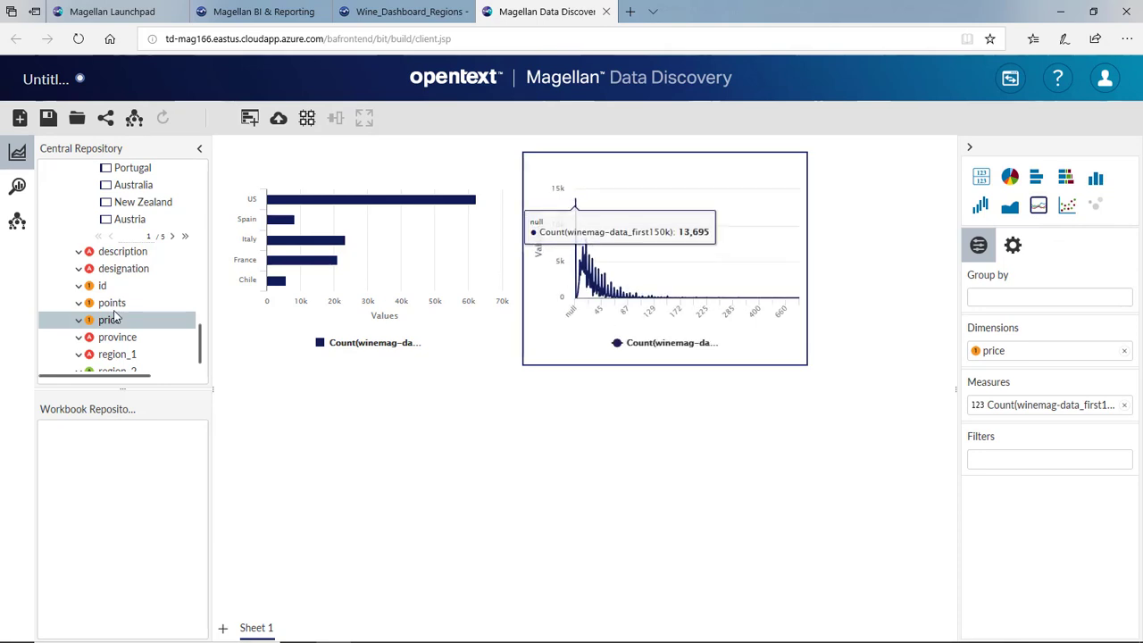
drag(112, 304, 330, 465)
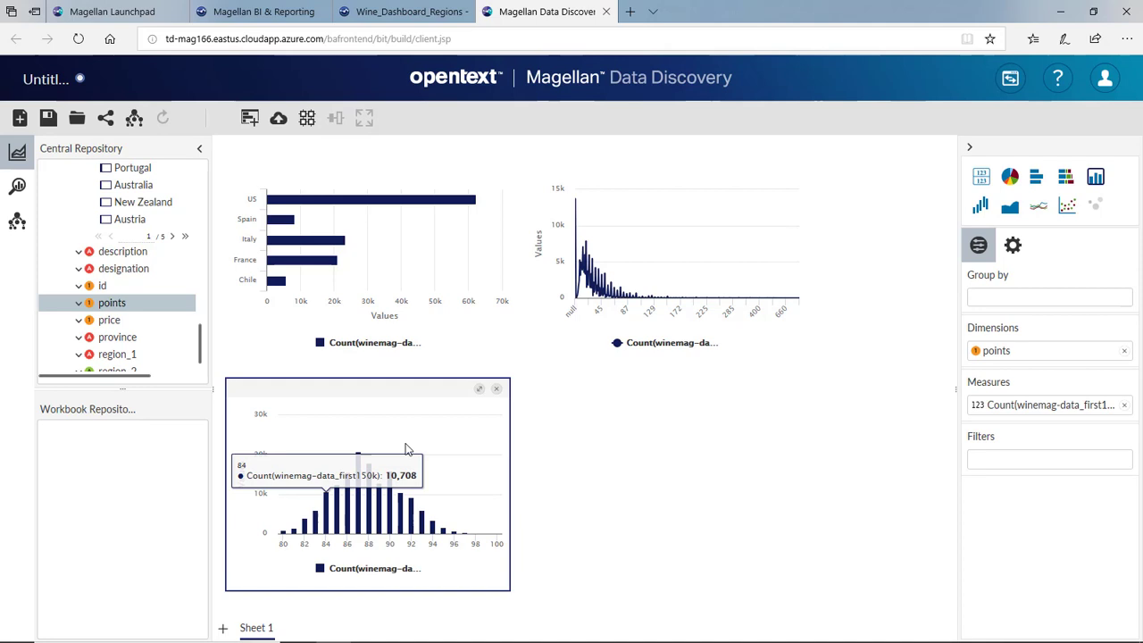
- Add a pie chart of review counts by tone from the reviewSentiment table
scroll(125, 284, up, 2)
scroll(125, 284, up, 3)
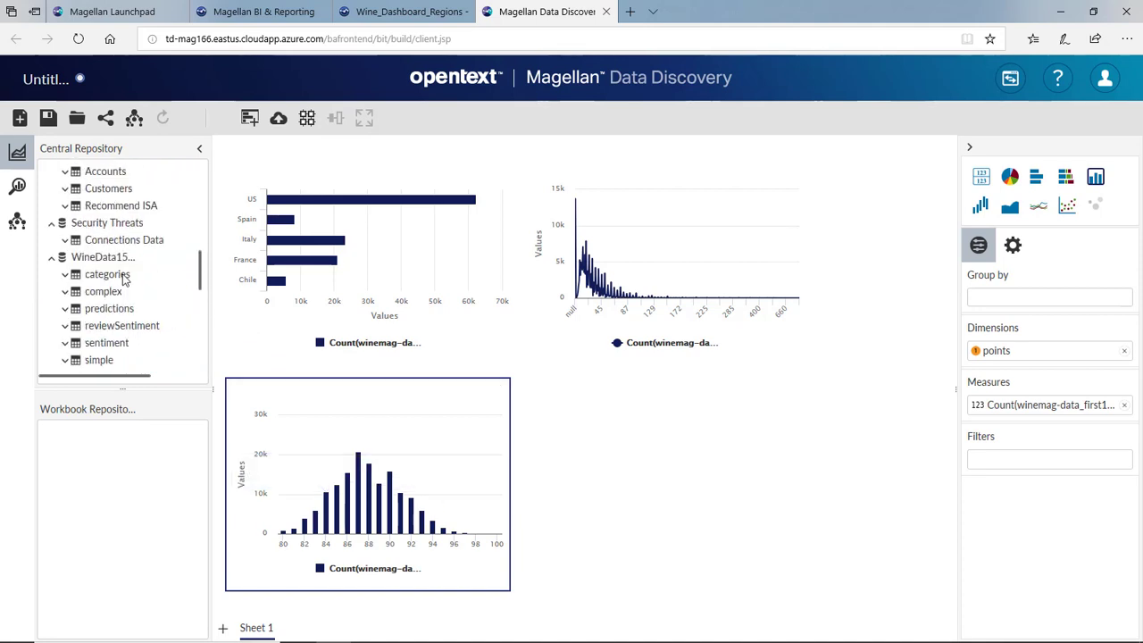
click(66, 327)
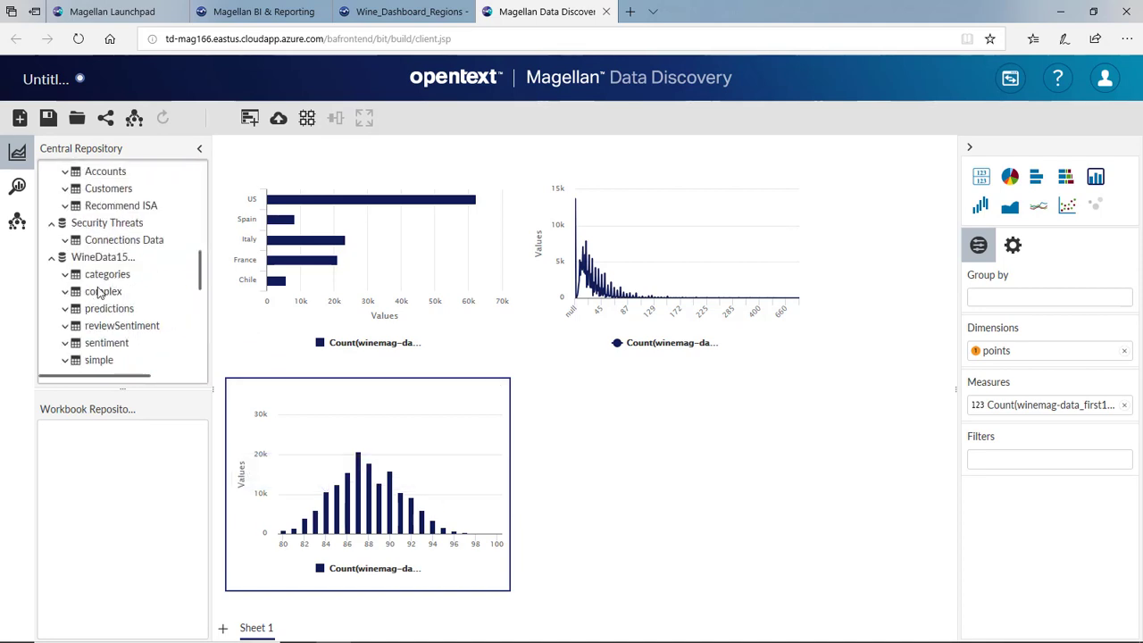
scroll(89, 295, down, 3)
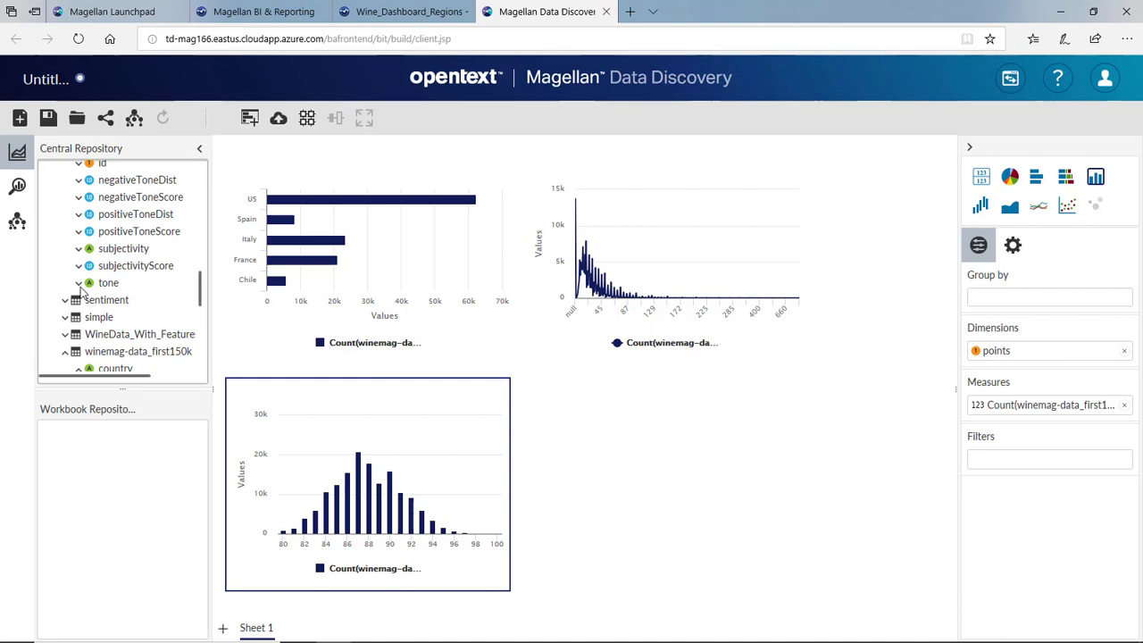
click(79, 283)
scroll(116, 263, down, 1)
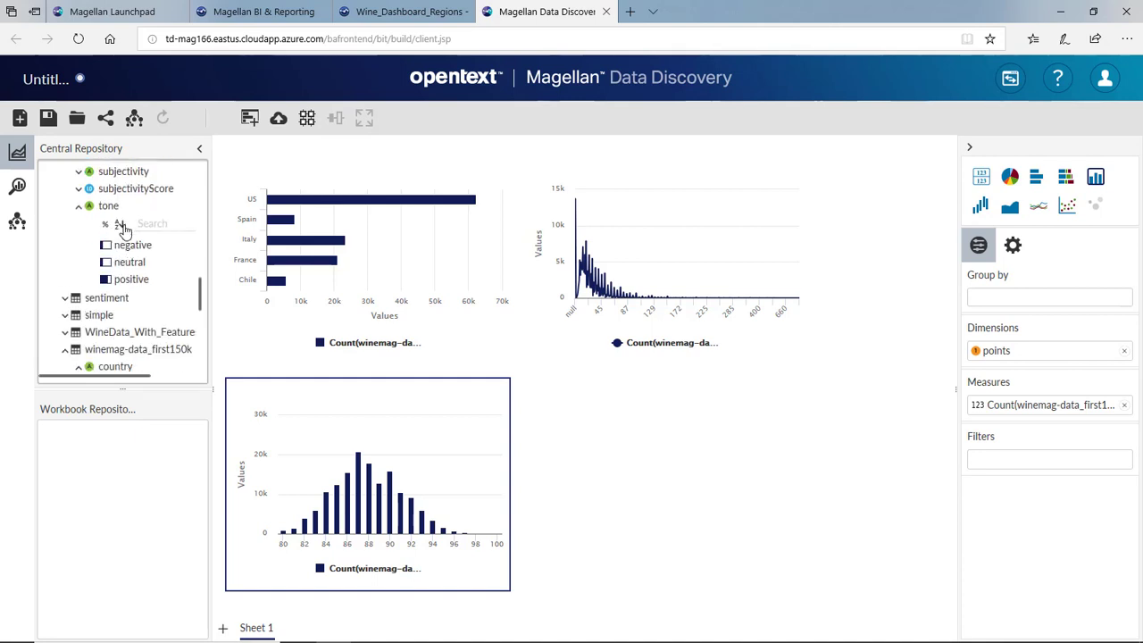
drag(111, 208, 636, 483)
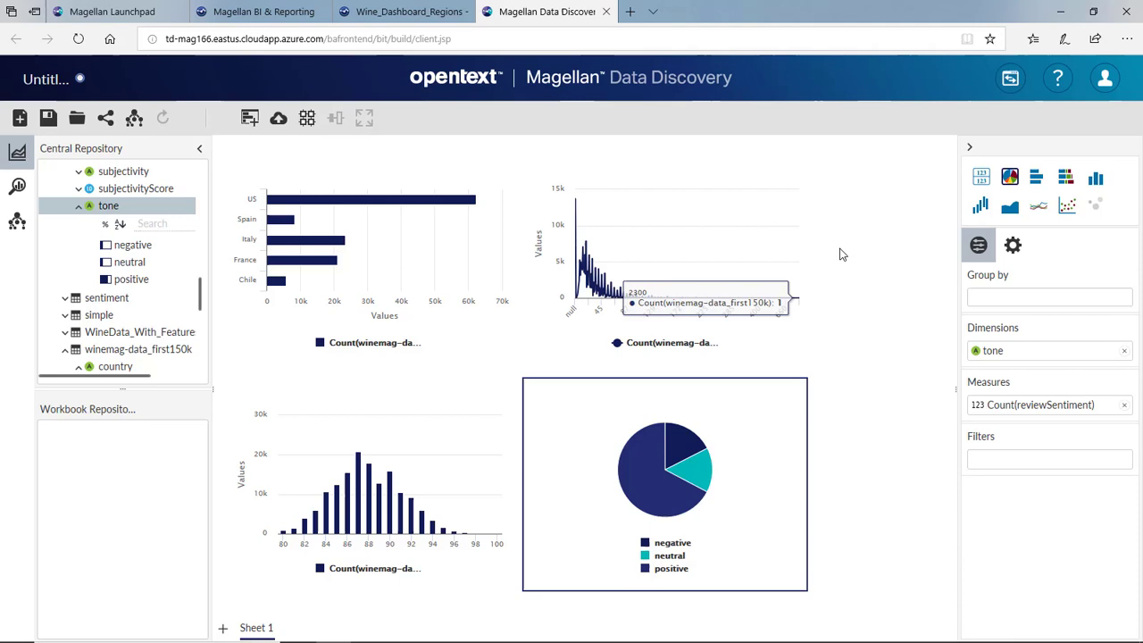
- Switch to the advanced interface, discarding workbook changes, and explore winemag-data_first150k from WineData150k
click(1010, 78)
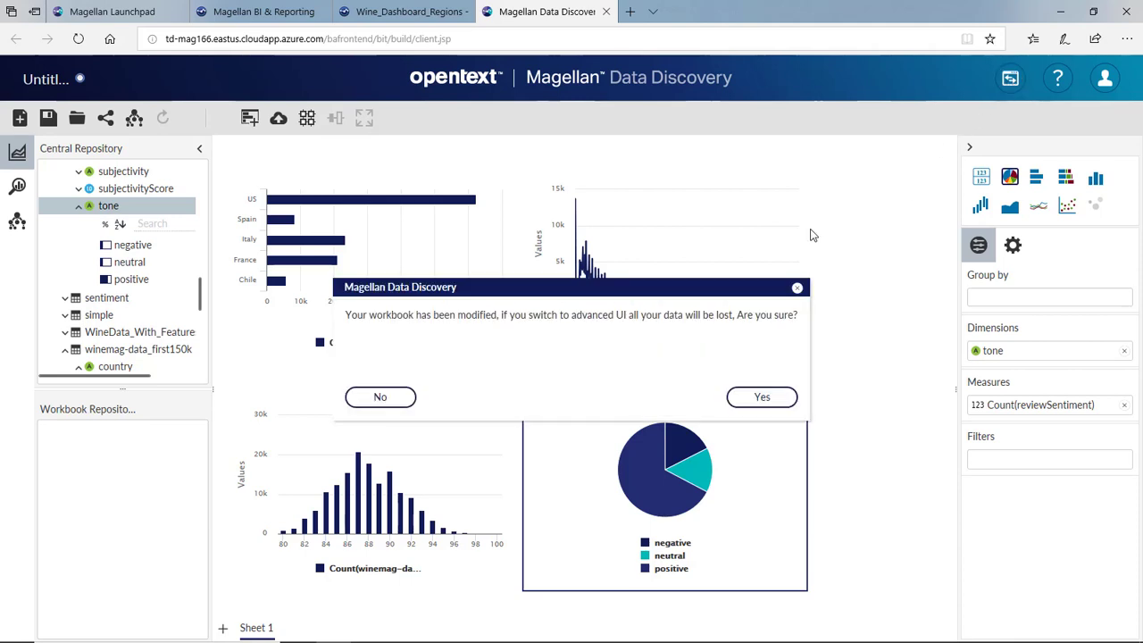
click(762, 398)
click(647, 388)
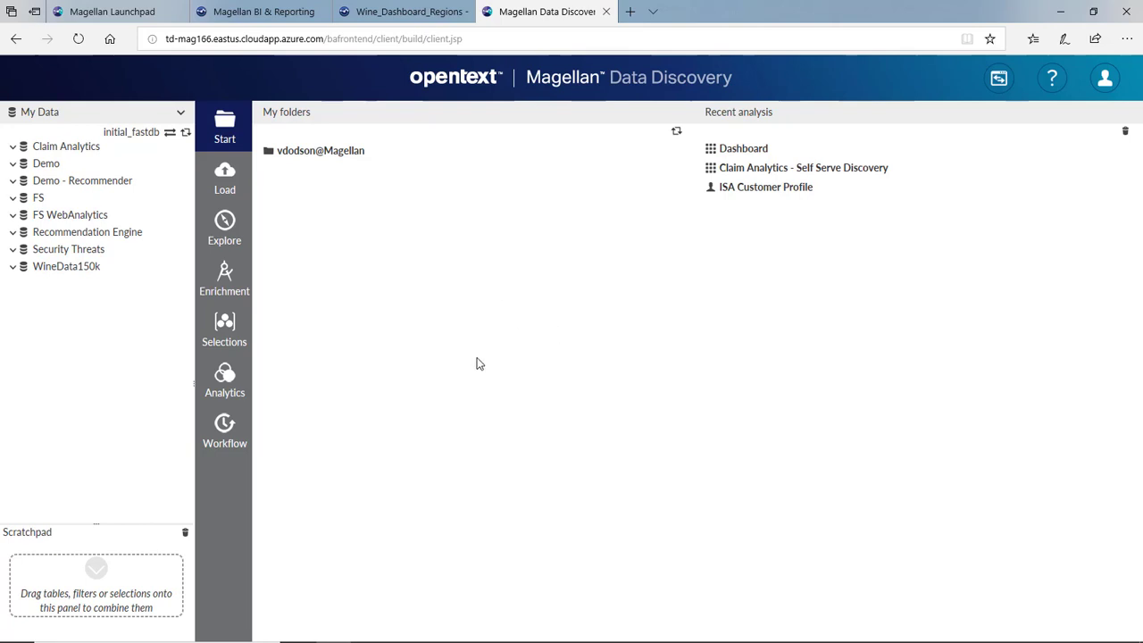
click(12, 269)
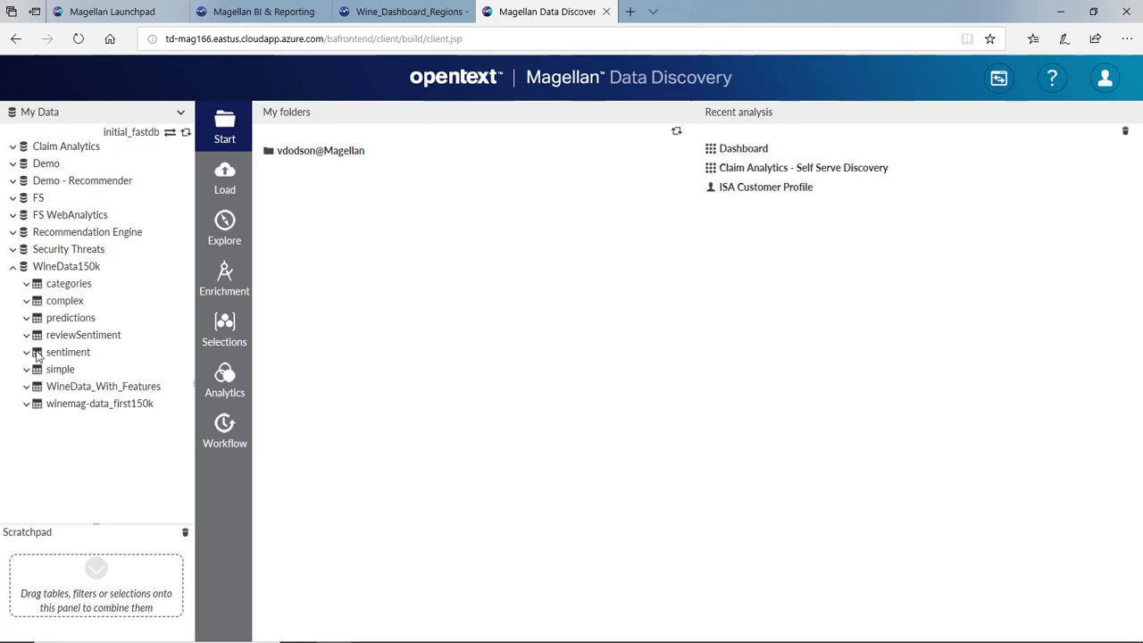
drag(99, 404, 225, 230)
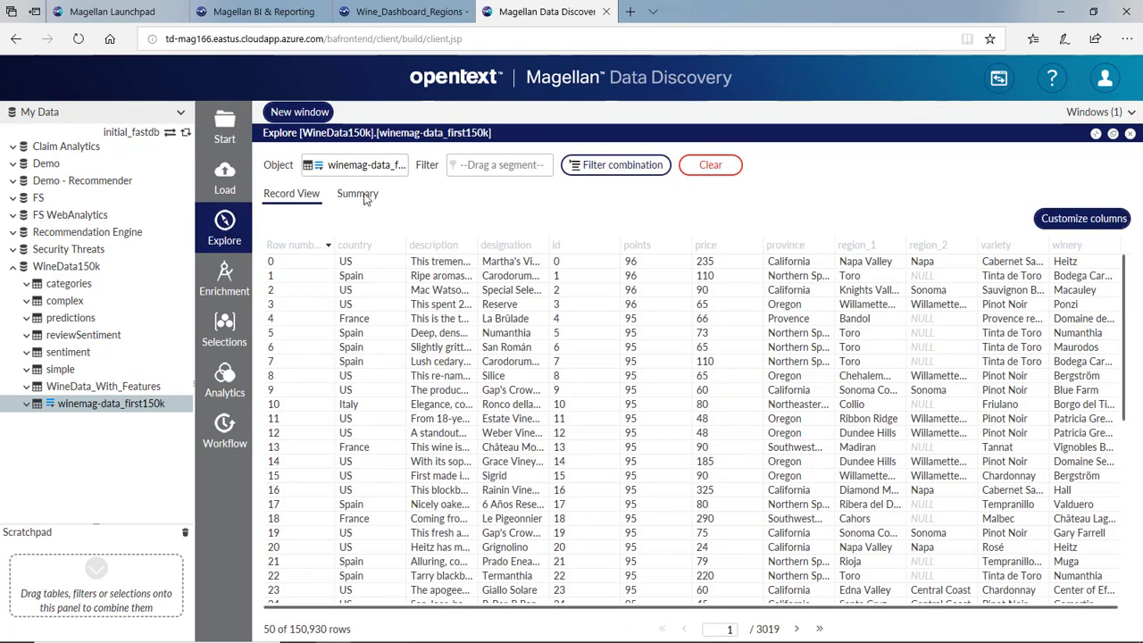
- View the table summary with columns sorted by null percentage, most nulls first
click(361, 195)
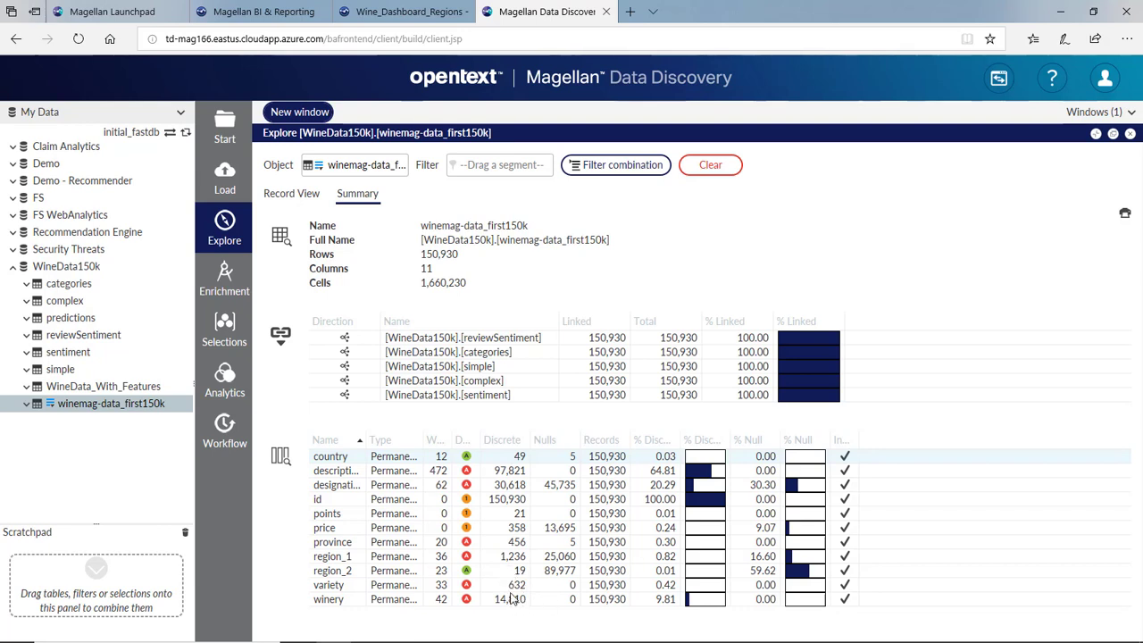
click(797, 440)
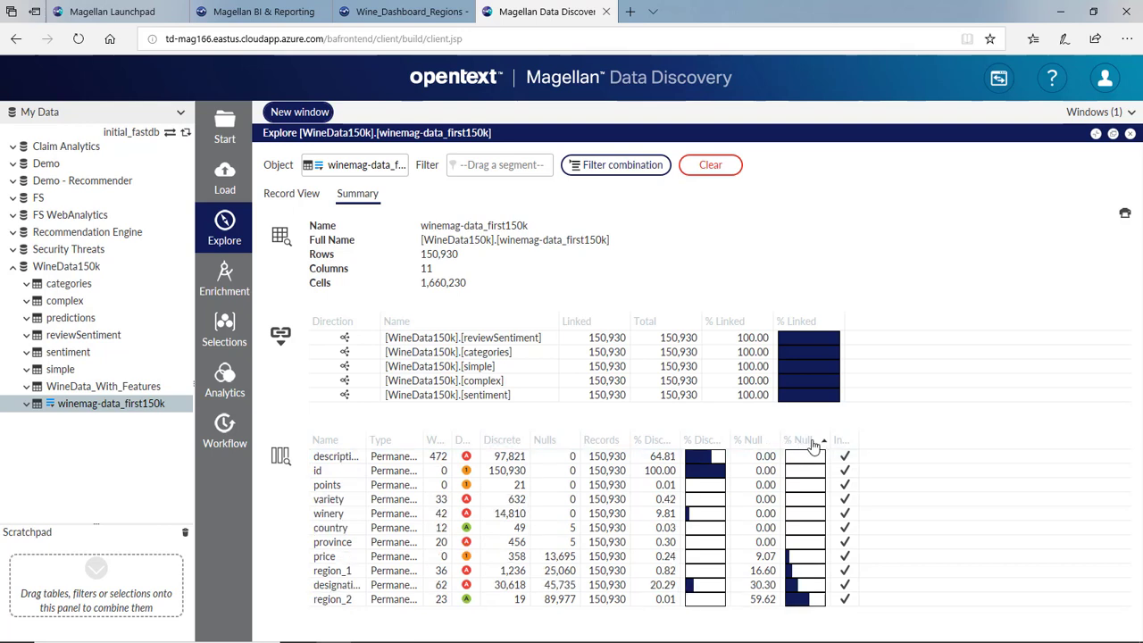
click(812, 439)
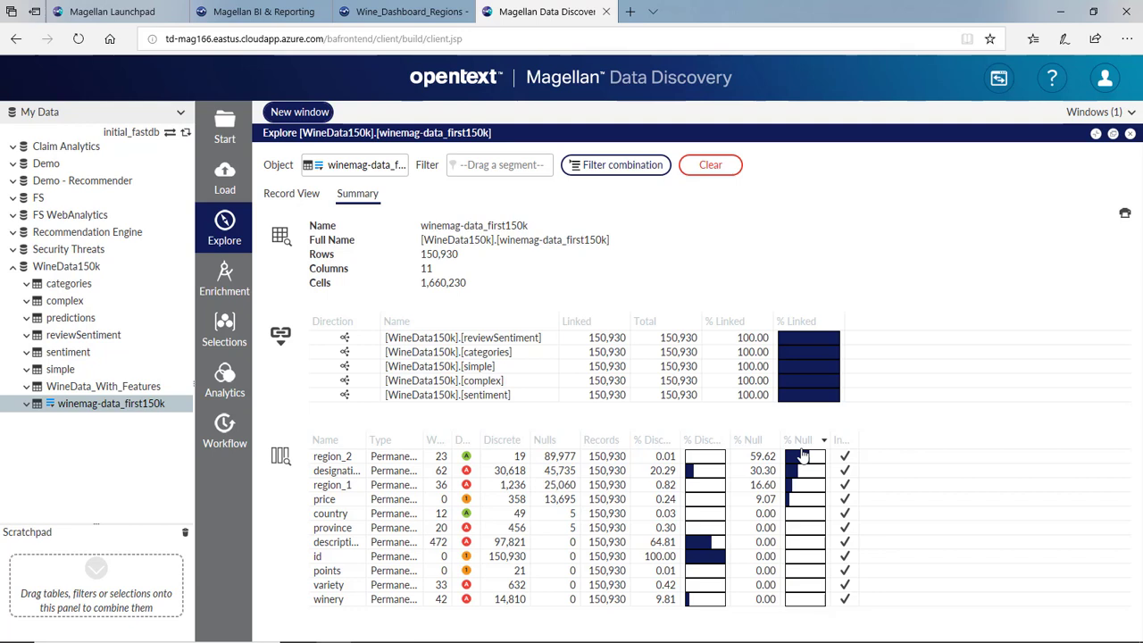
- Re-sort columns by distinct-value percentage and open country in a new Explore window
click(701, 441)
click(702, 442)
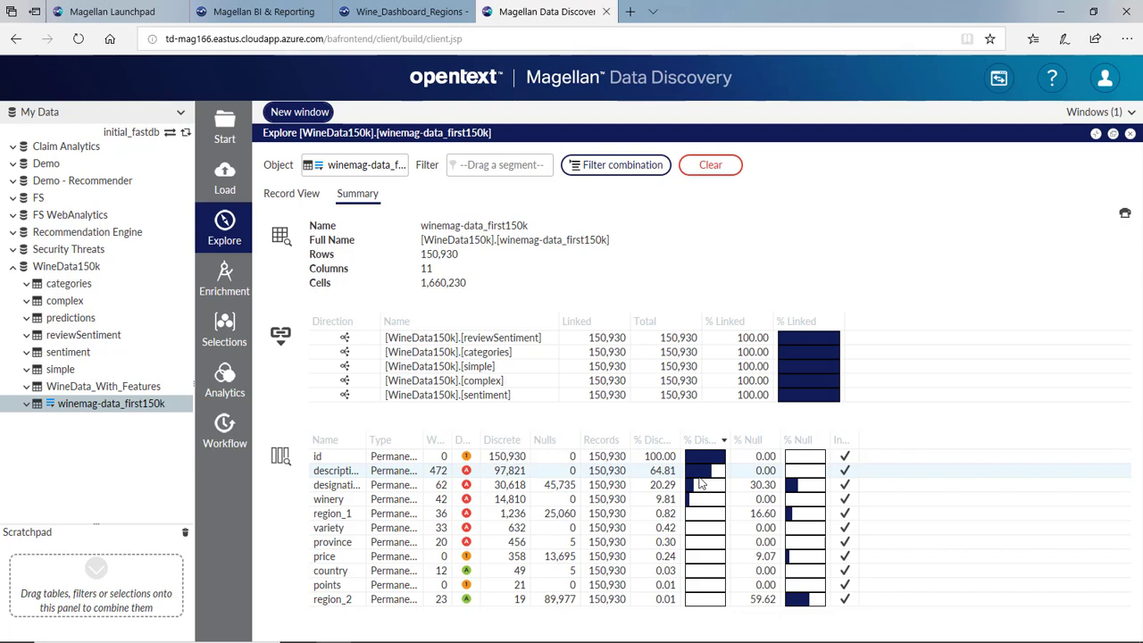
click(27, 404)
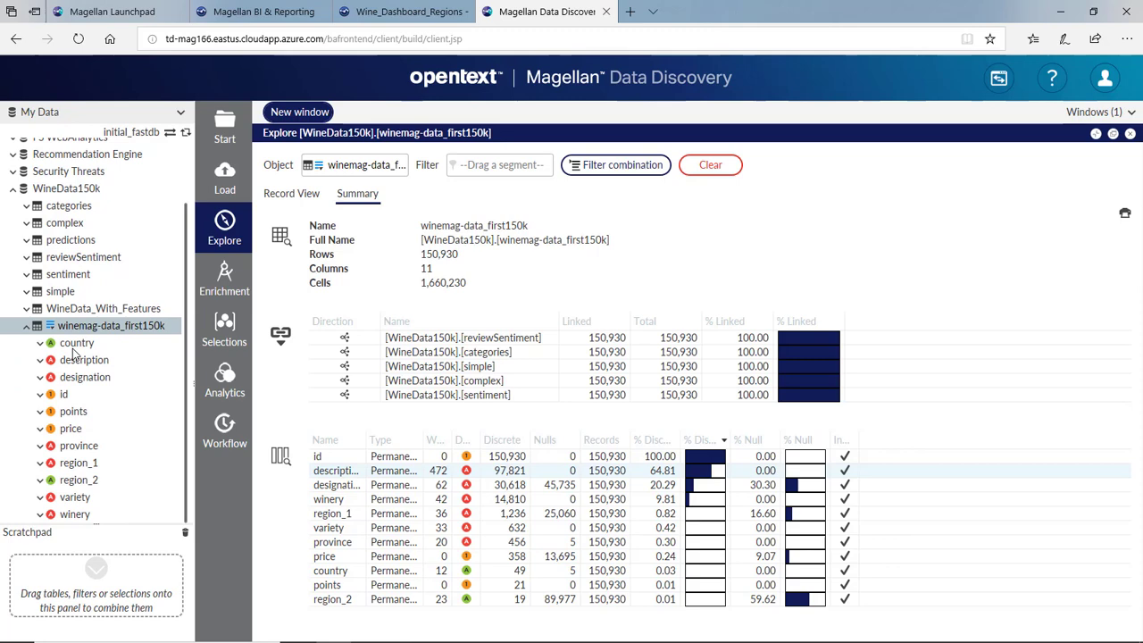
drag(86, 342, 225, 231)
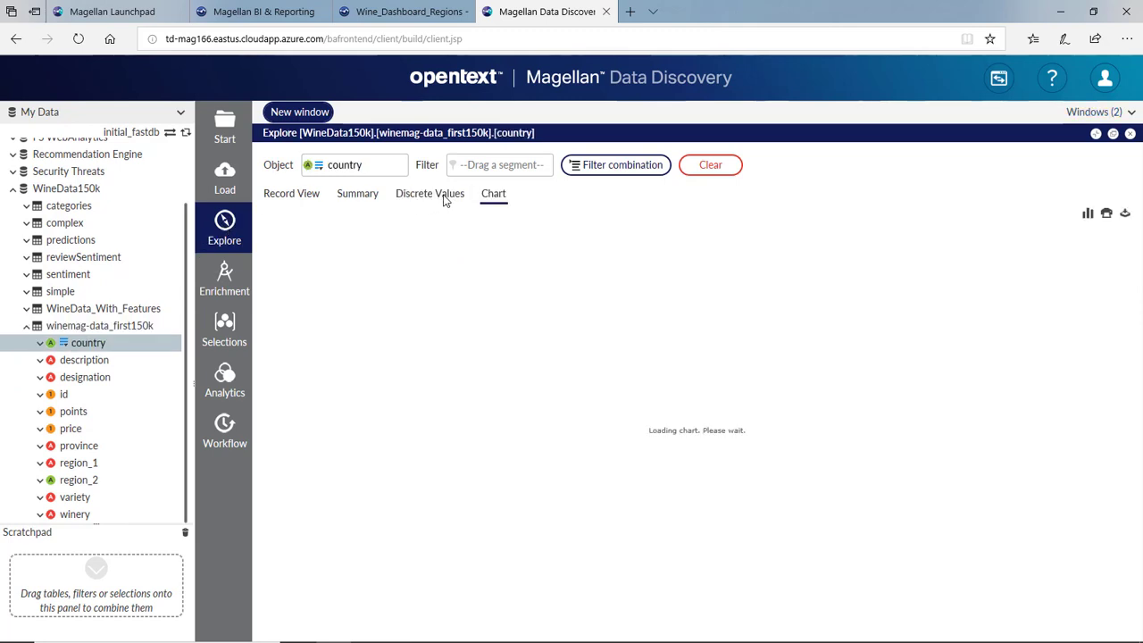
- List country's distinct values sorted by percentage, most common first, and select France
click(438, 195)
click(440, 240)
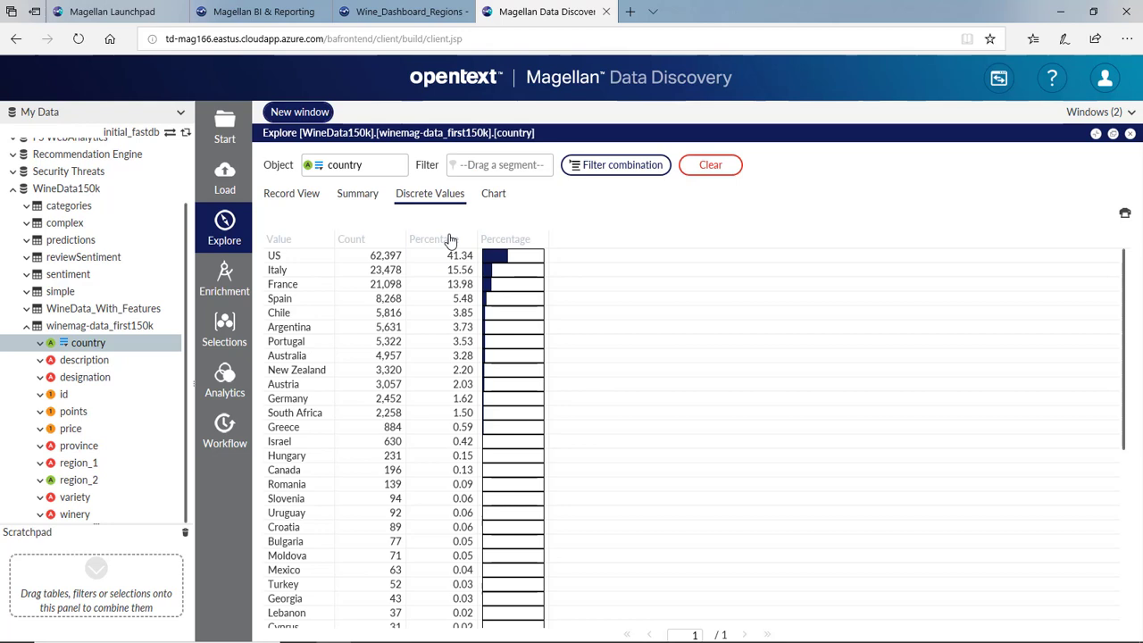
click(377, 257)
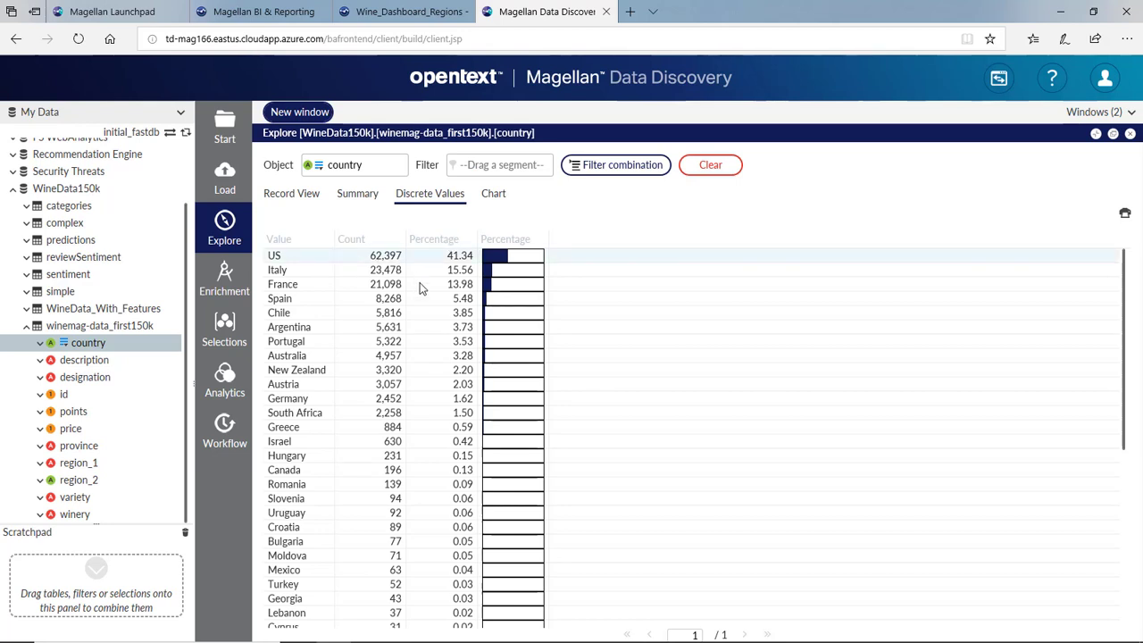
click(421, 286)
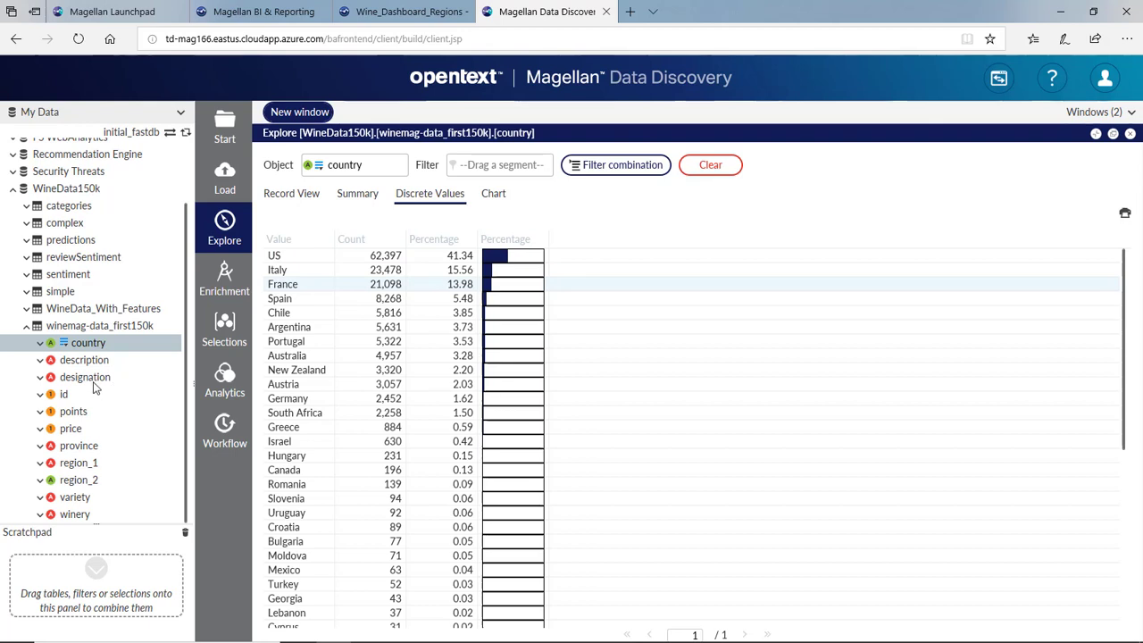
- Explore the points column's frequency curve and statistics: mean 87.89, median 88, range 80–100
click(76, 413)
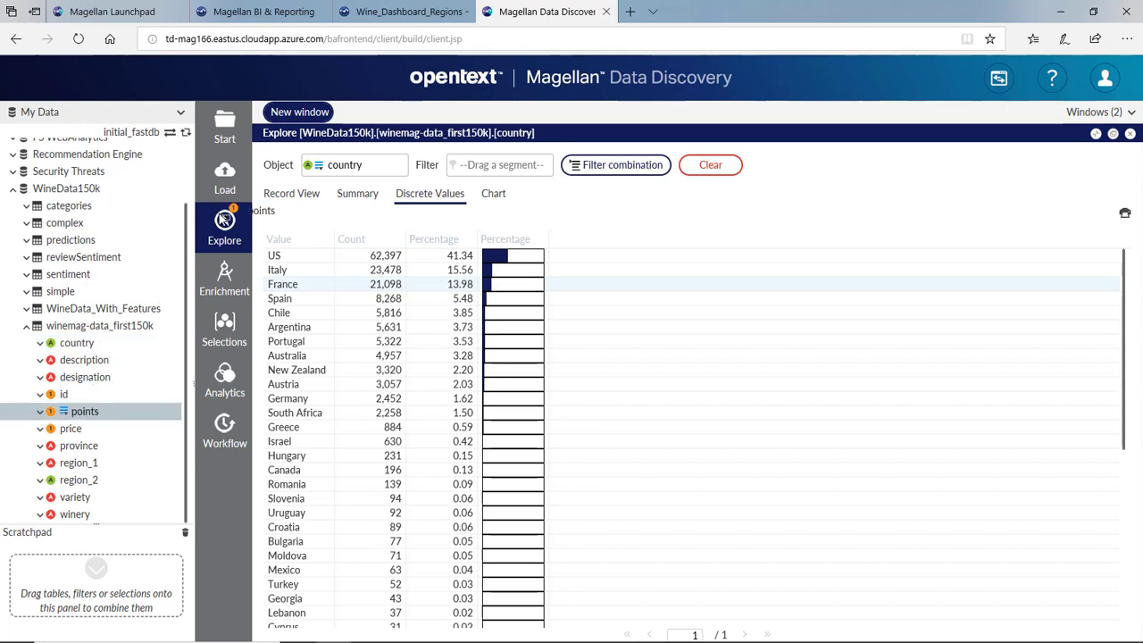
click(224, 221)
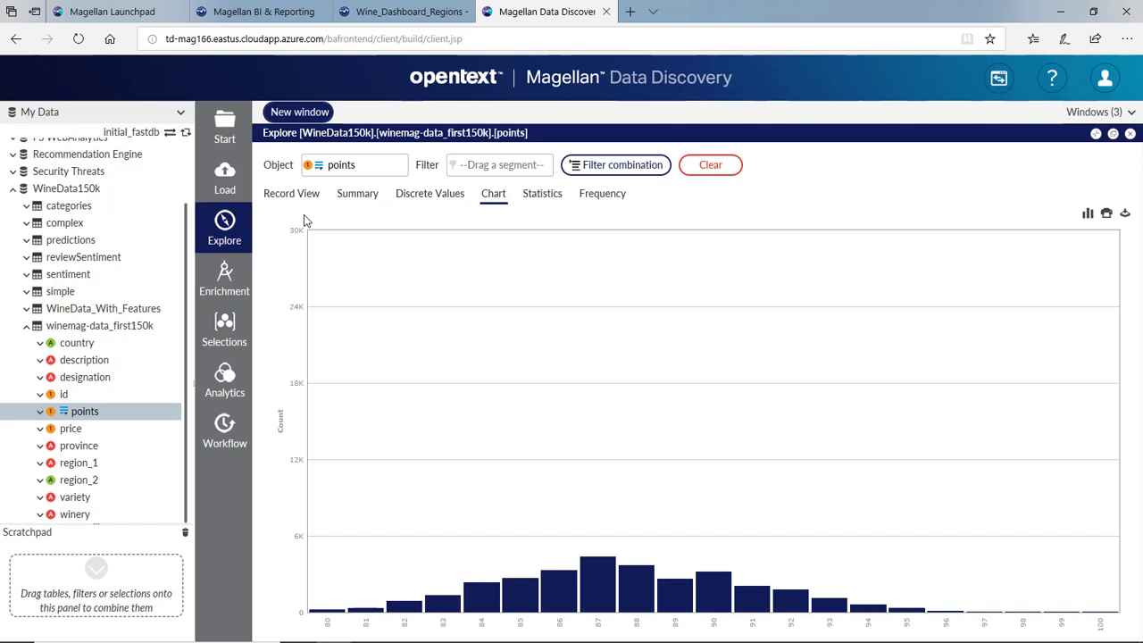
click(576, 197)
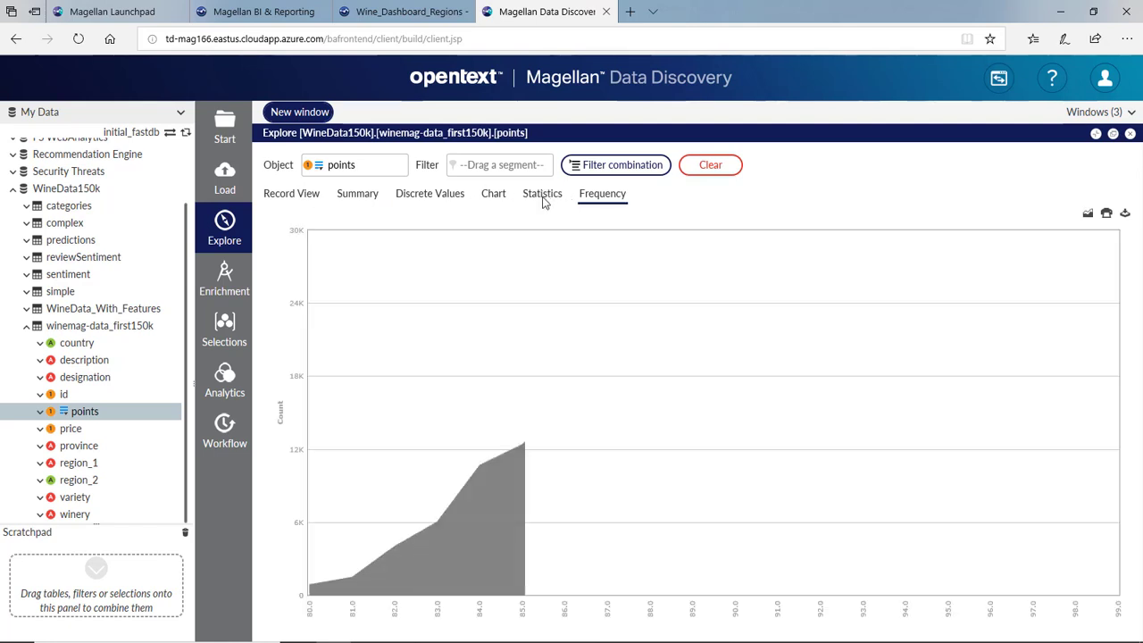
click(544, 193)
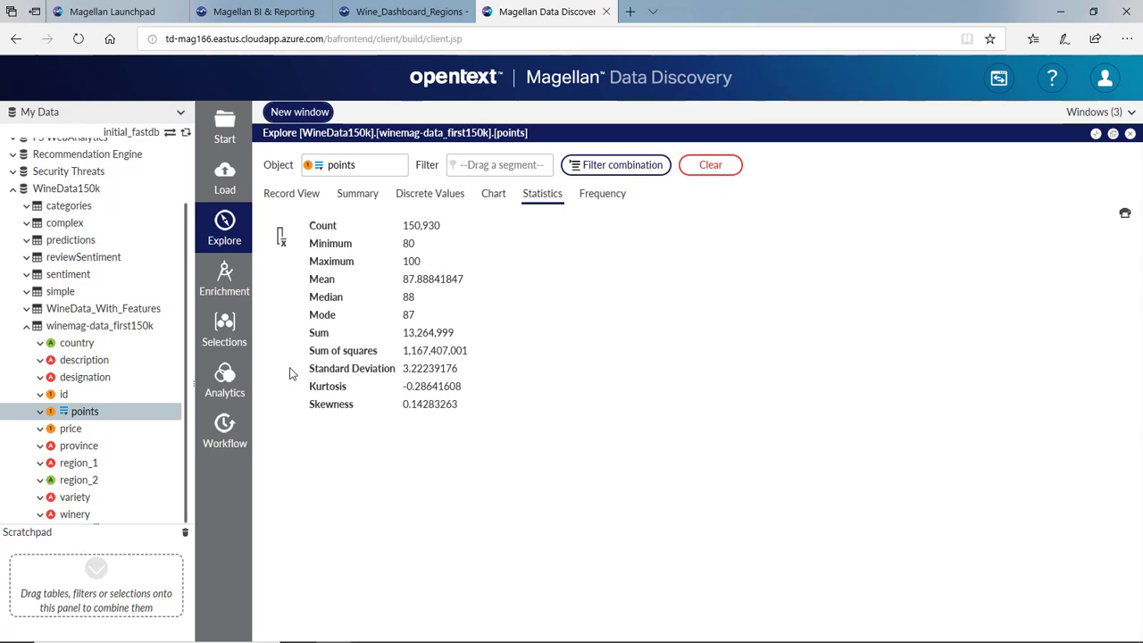
- Explore the price column's summary statistics and distinct values
drag(67, 430, 225, 223)
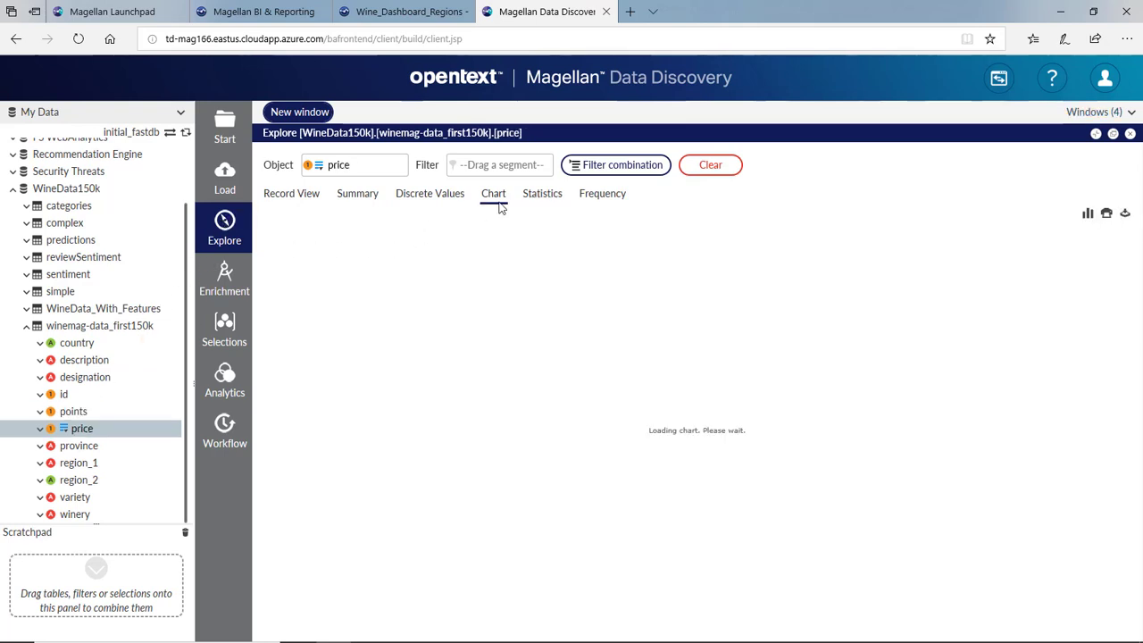
click(539, 193)
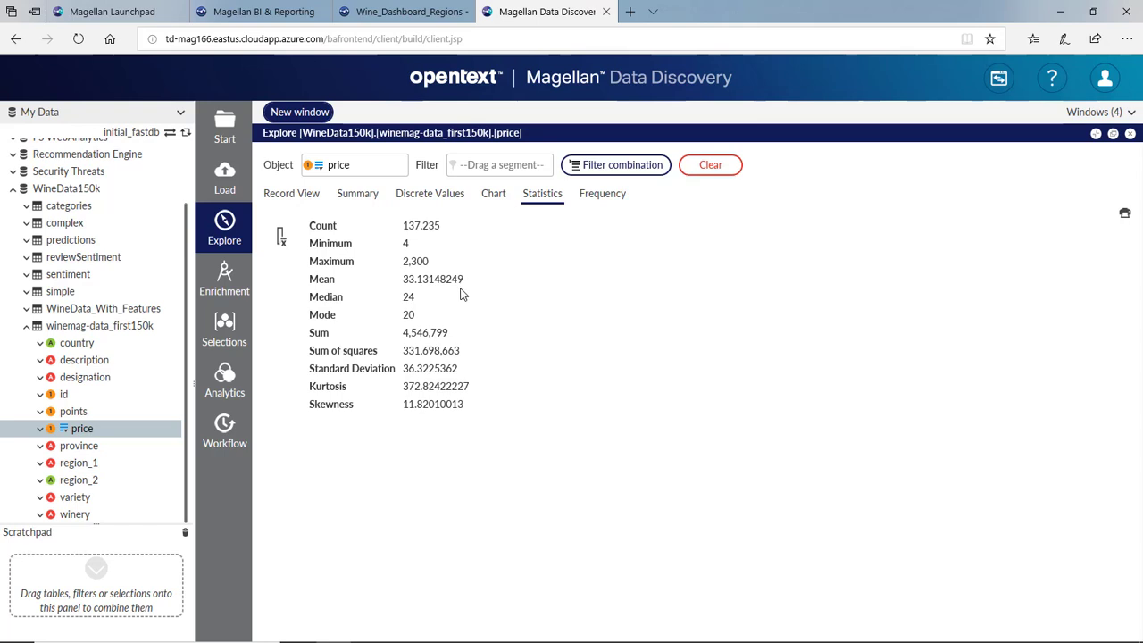
click(435, 195)
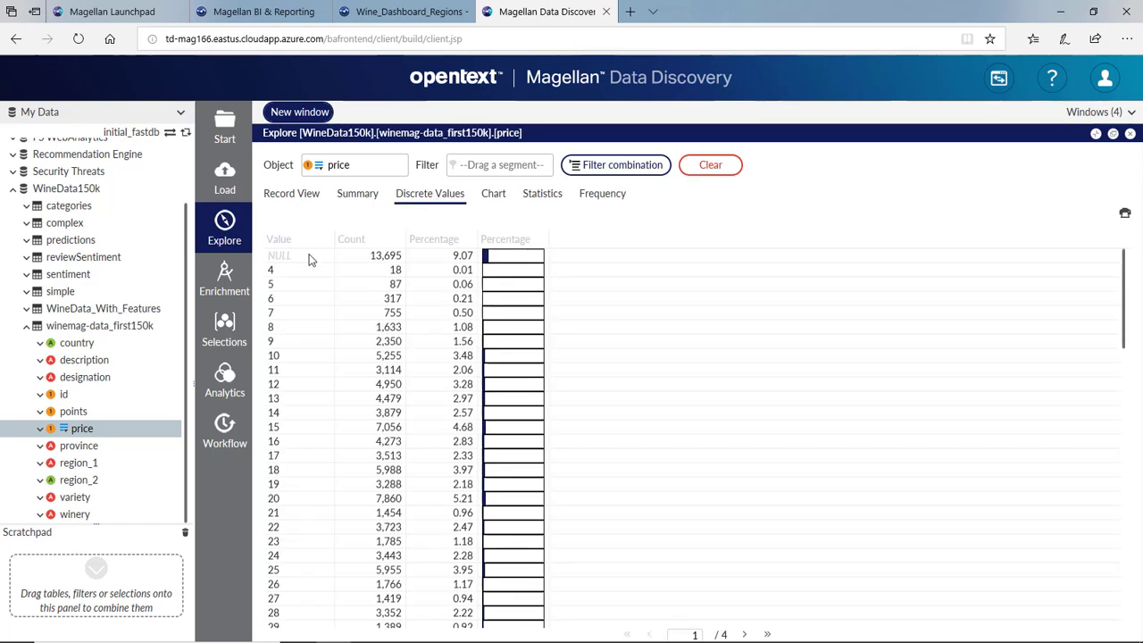
- Save the NULL price value as a Scratchpad selection and invert it to 137,235 priced records
drag(176, 369, 63, 577)
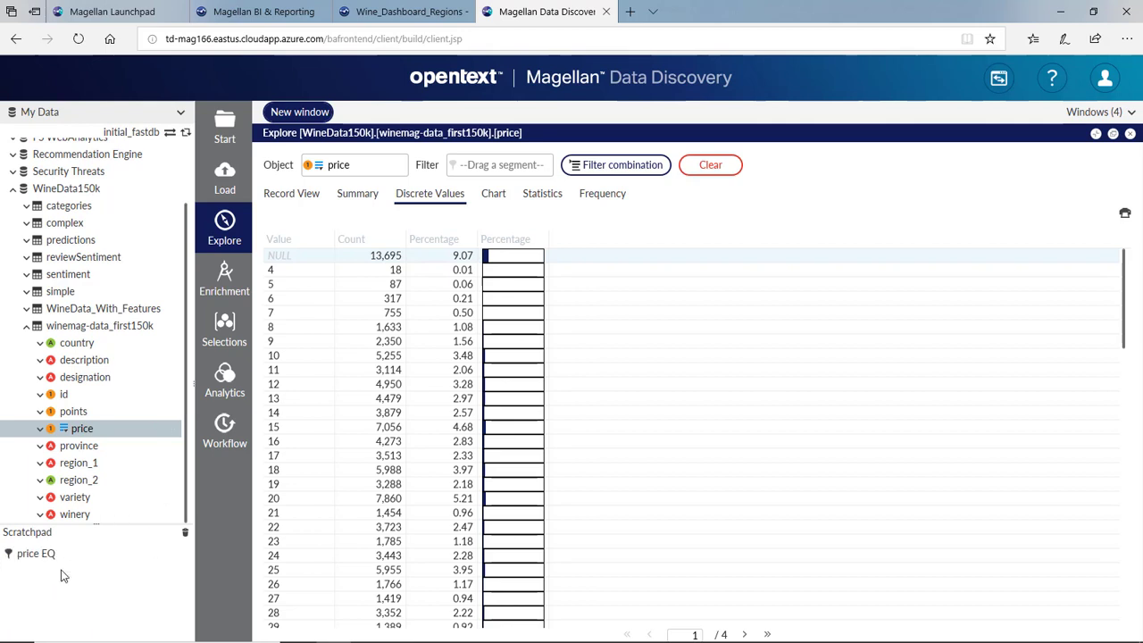
click(51, 555)
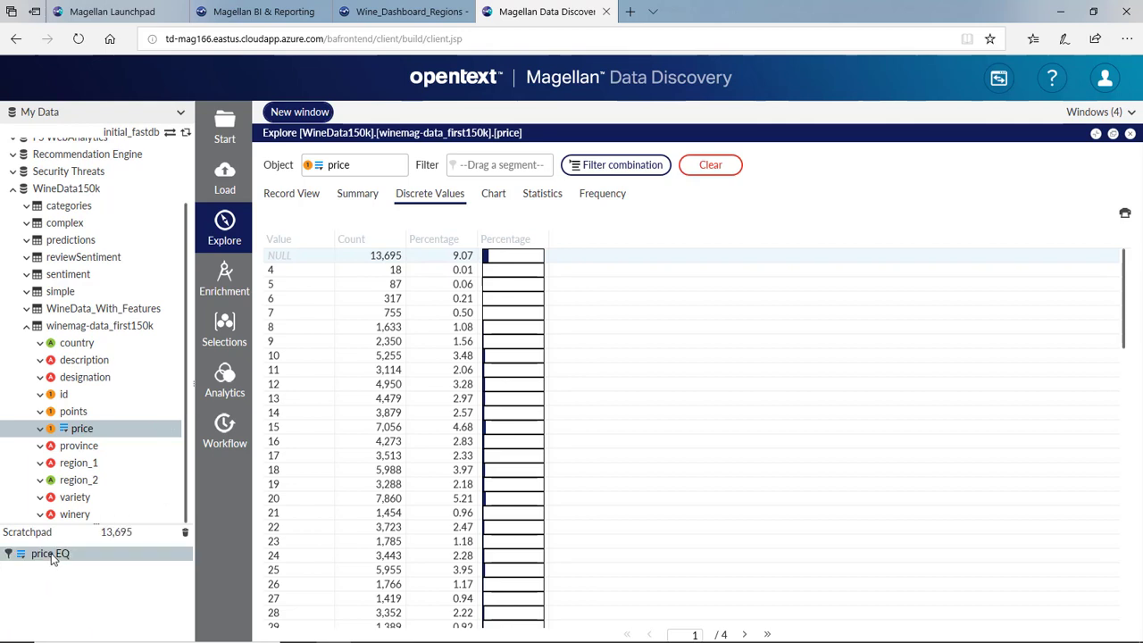
right_click(52, 556)
click(86, 431)
- Start an empty Crosstab and save the six most common varieties, Chardonnay through Sauvignon Blanc, to the Scratchpad
click(227, 384)
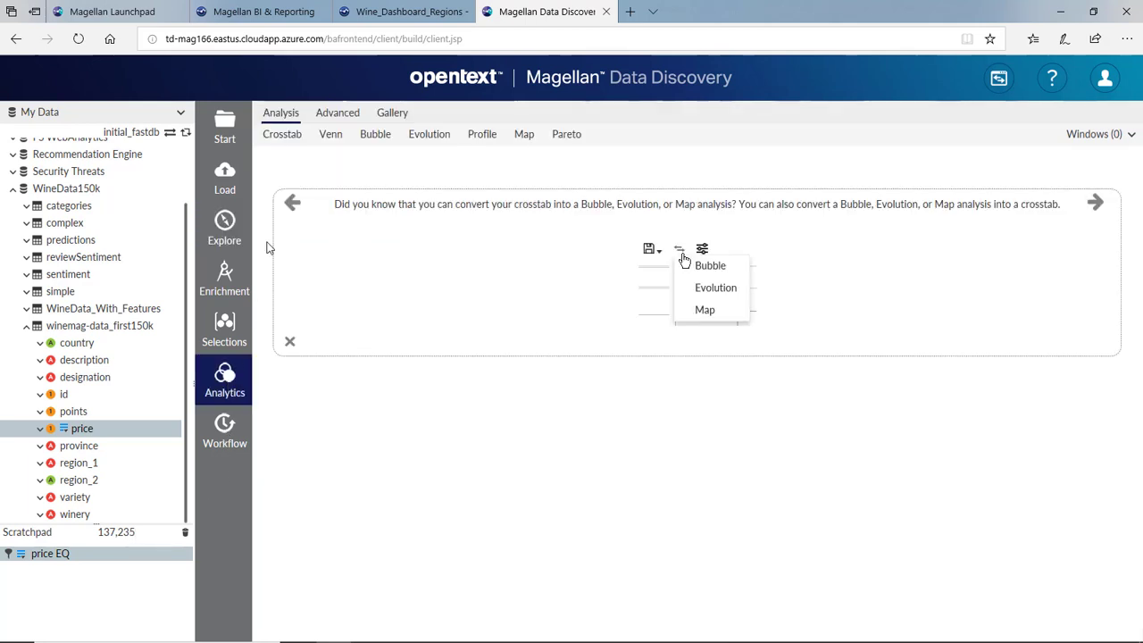
click(284, 134)
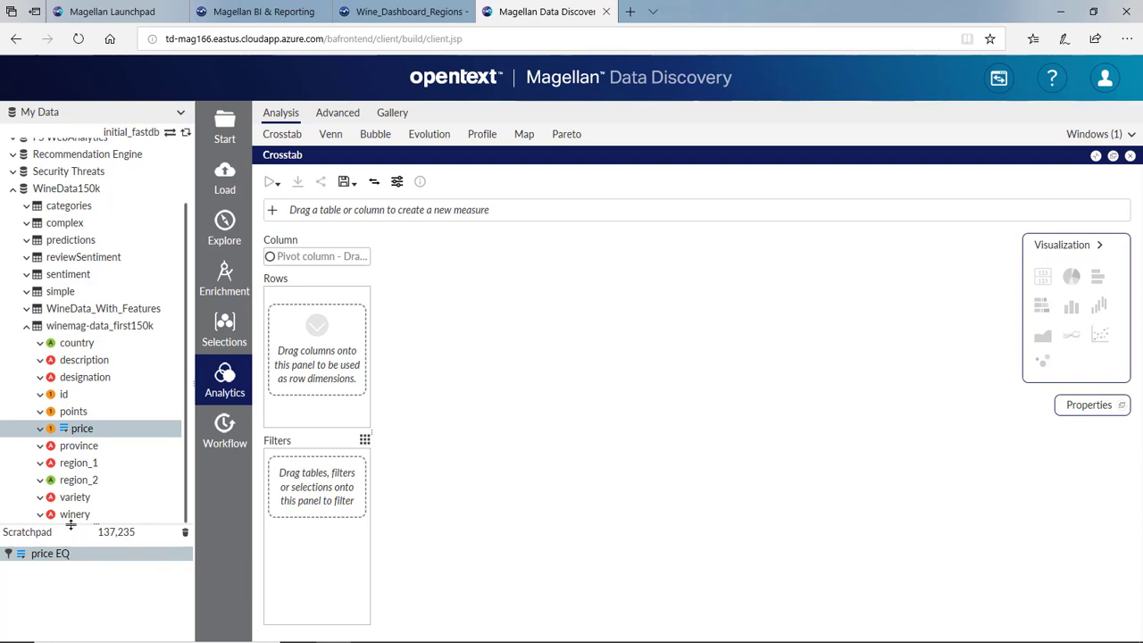
drag(86, 496, 227, 224)
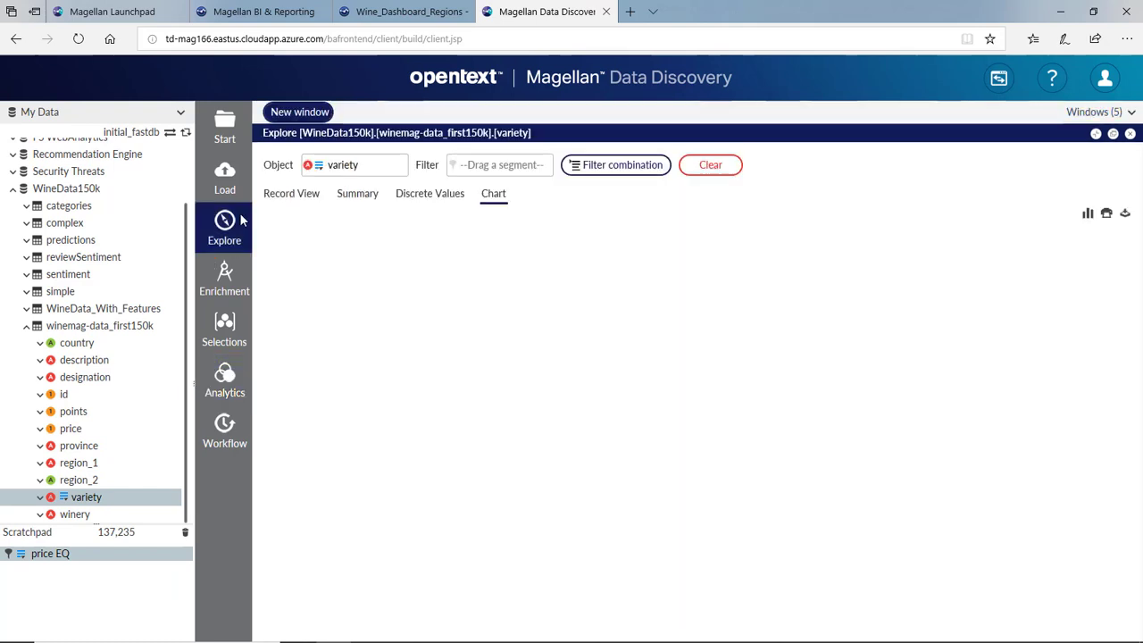
click(414, 198)
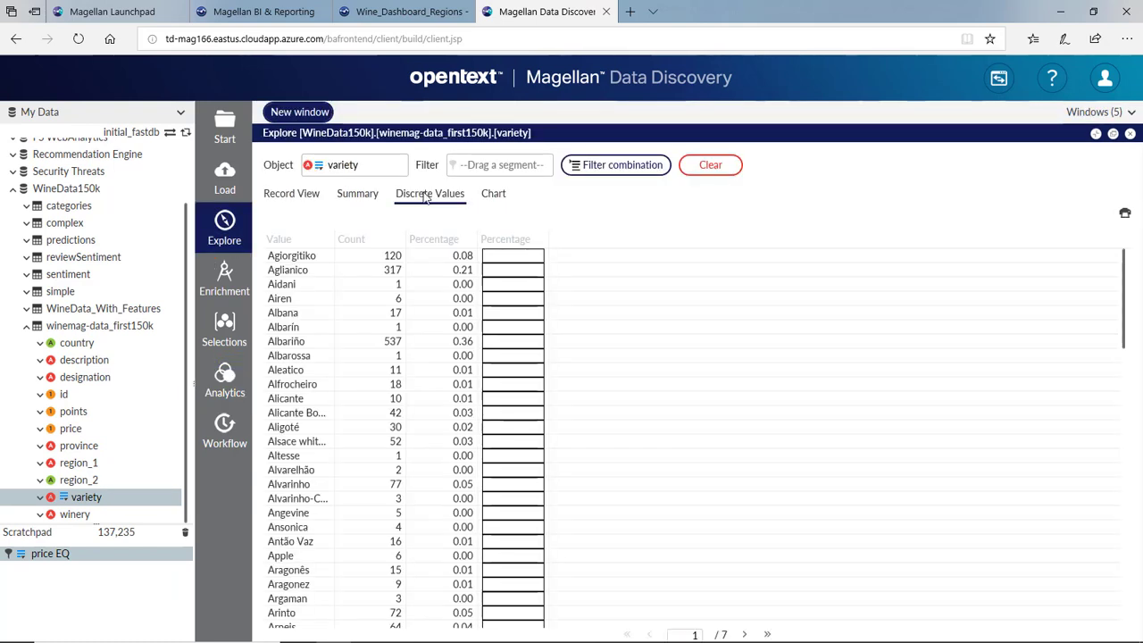
click(441, 243)
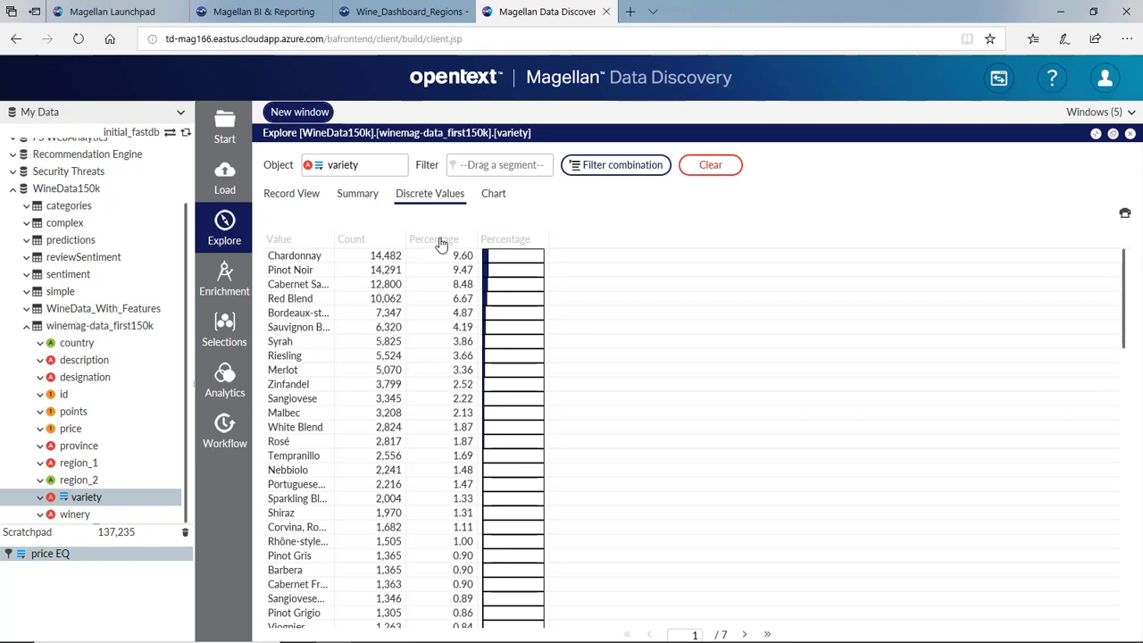
click(318, 258)
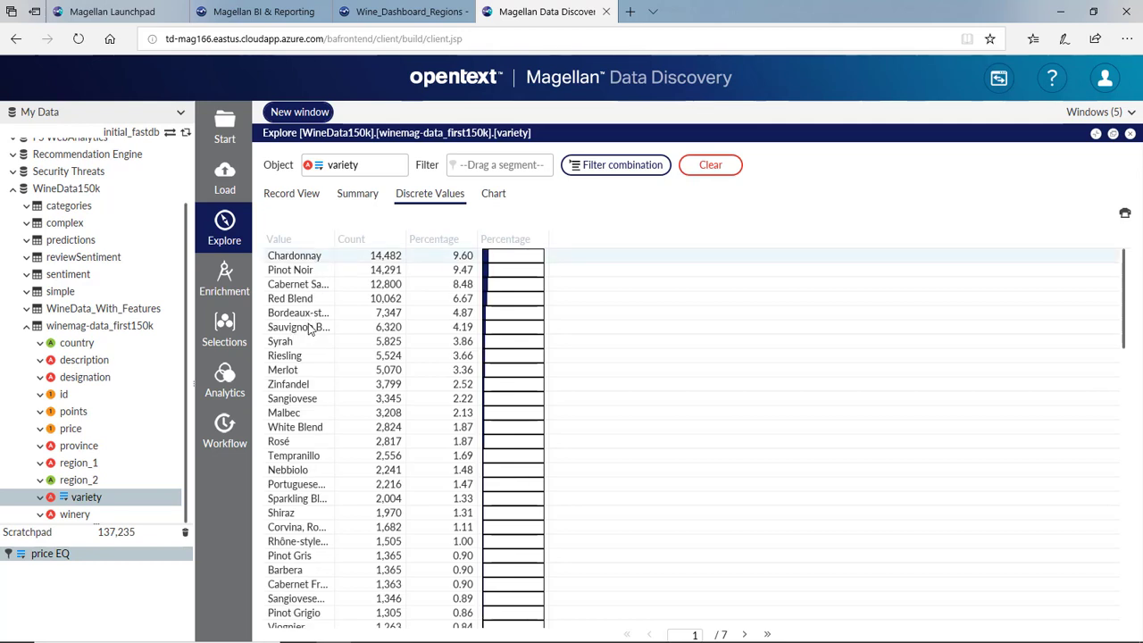
shift+click(310, 329)
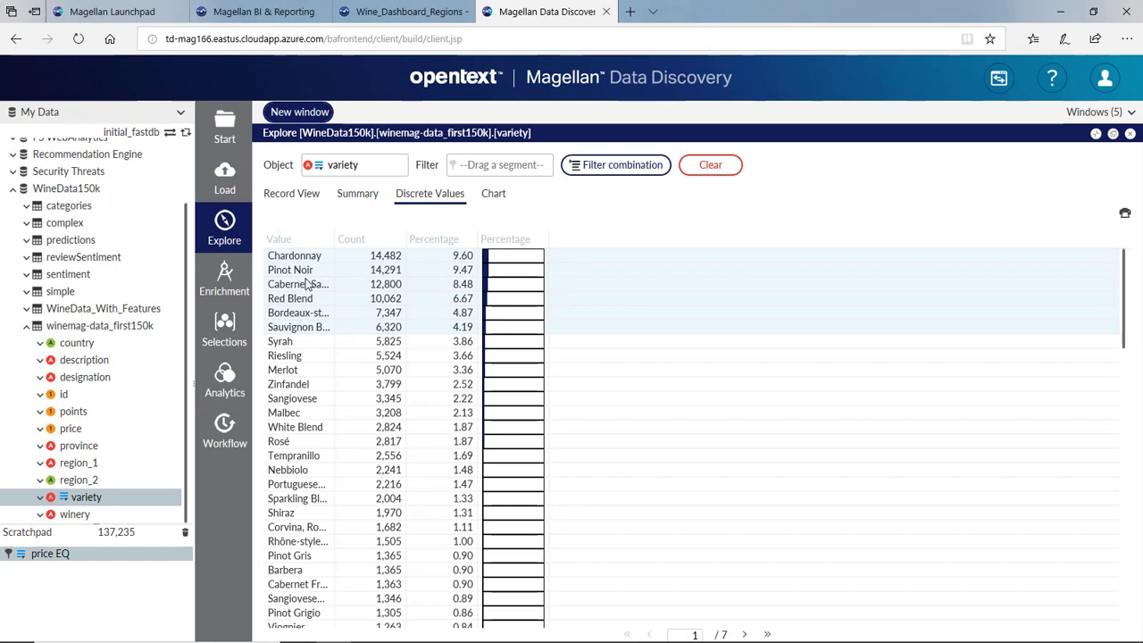
drag(299, 295, 87, 581)
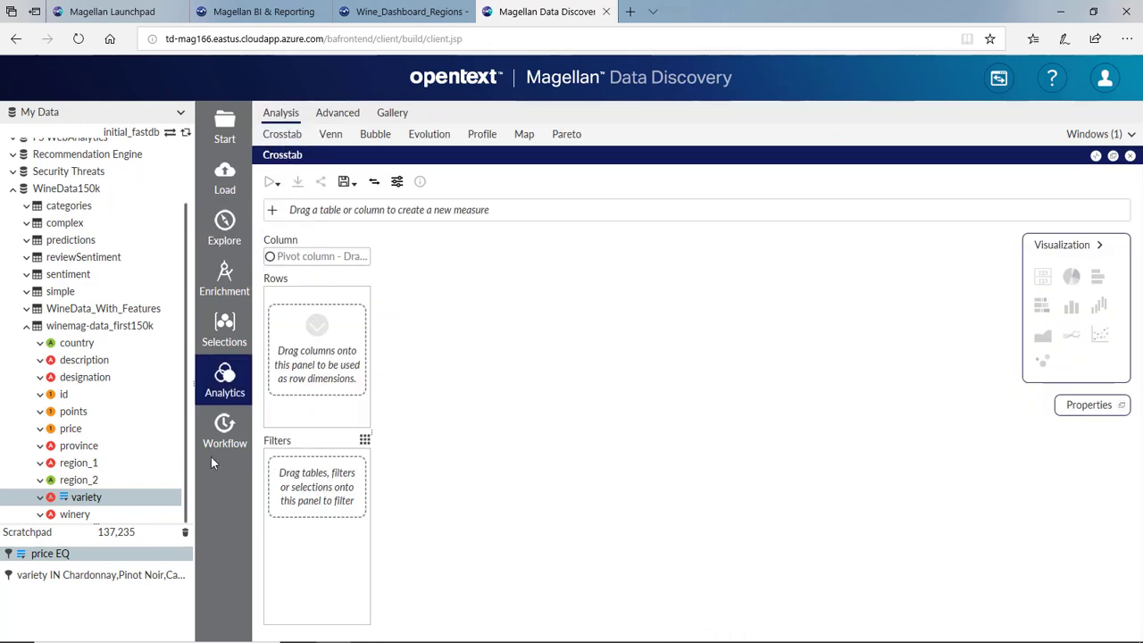
- Break the crosstab down by variety, filtered to priced records and the six top varieties
drag(80, 498, 296, 369)
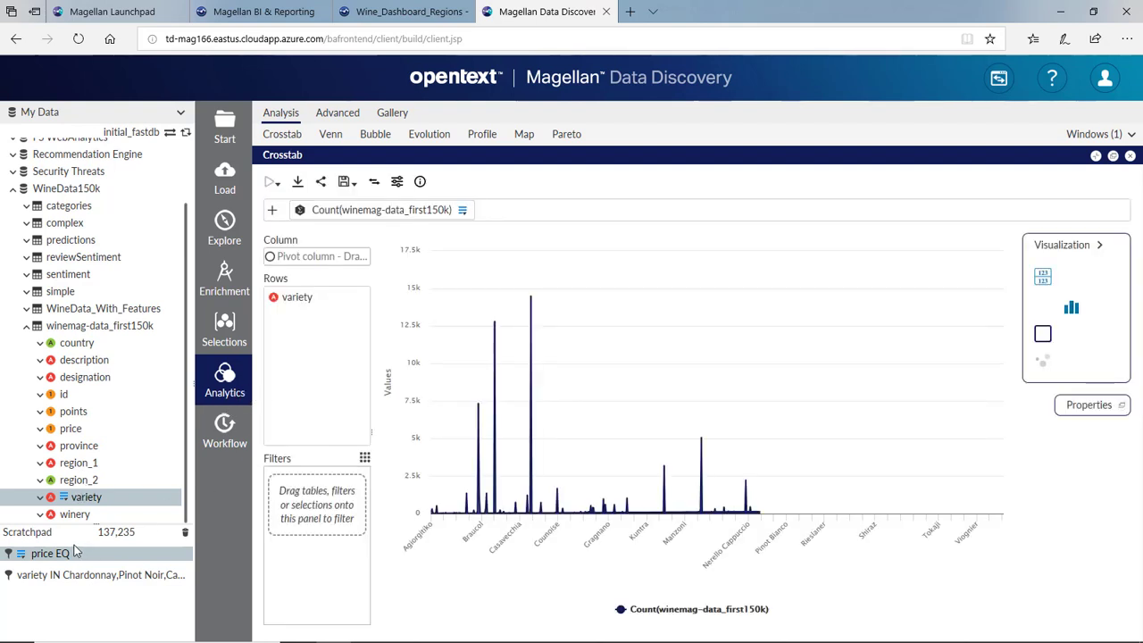
drag(55, 553, 304, 519)
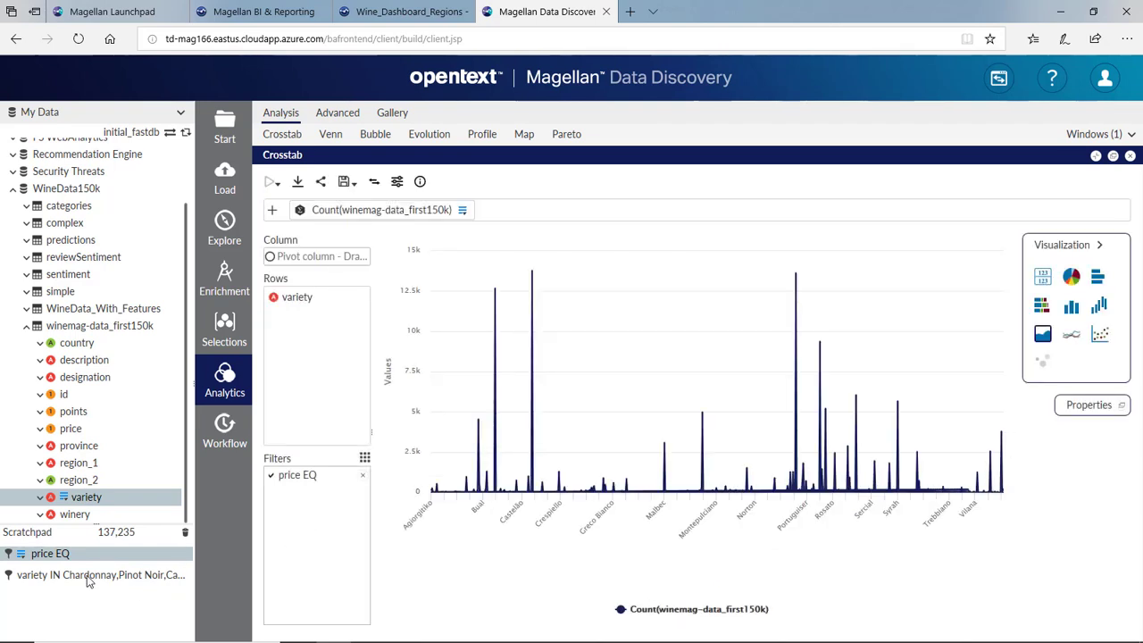
drag(265, 540, 306, 533)
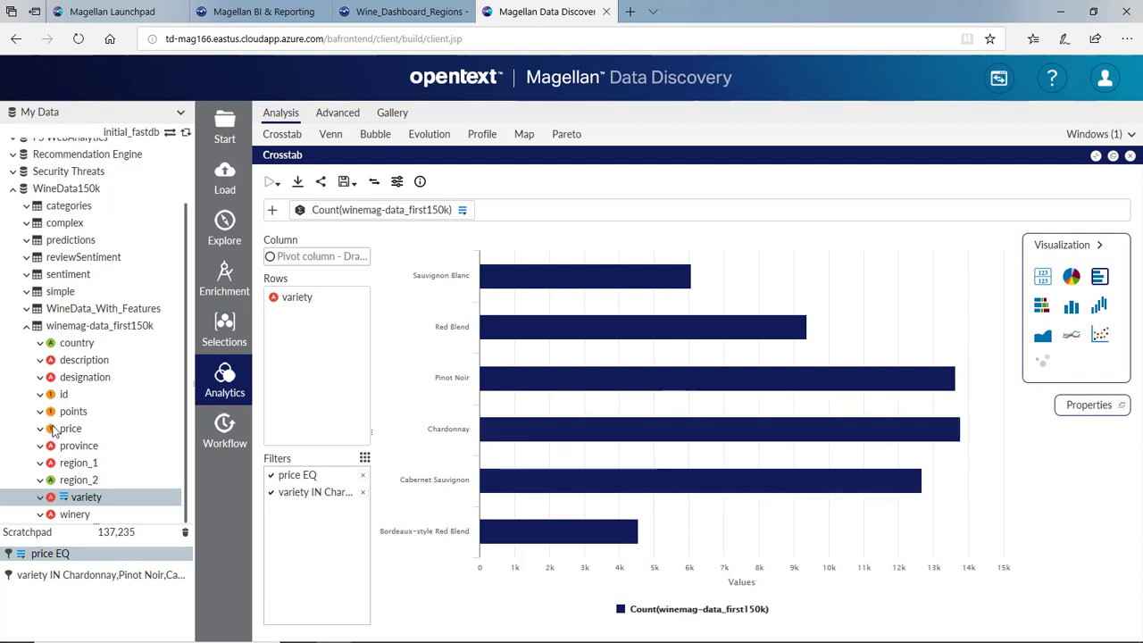
- Measure mean price per variety in the crosstab and remove the Count measure
drag(72, 429, 541, 206)
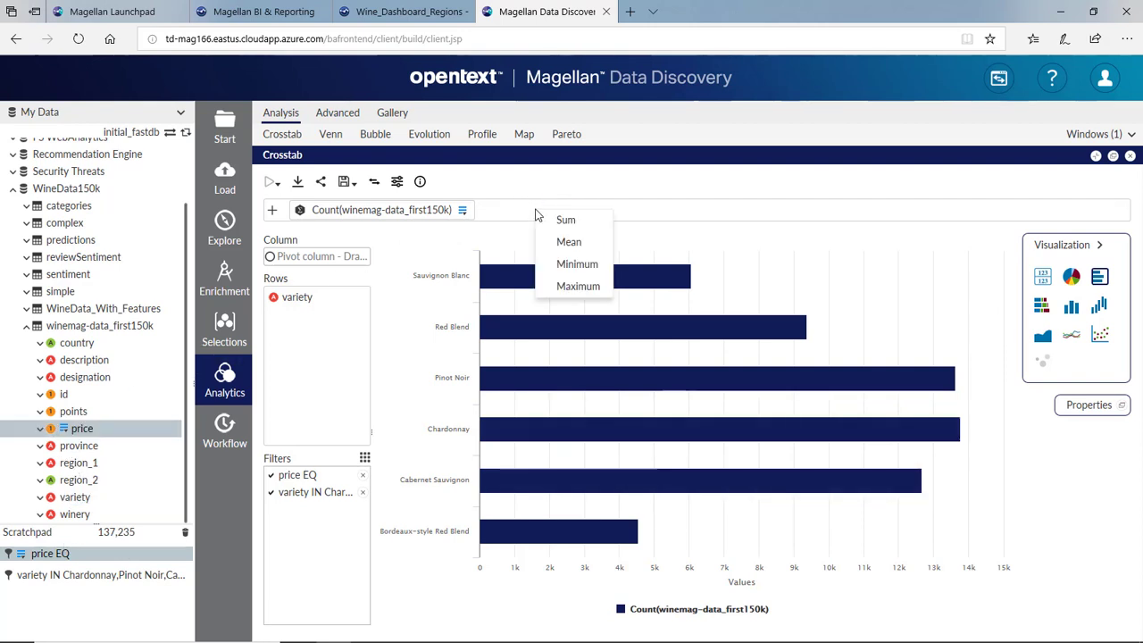
click(573, 242)
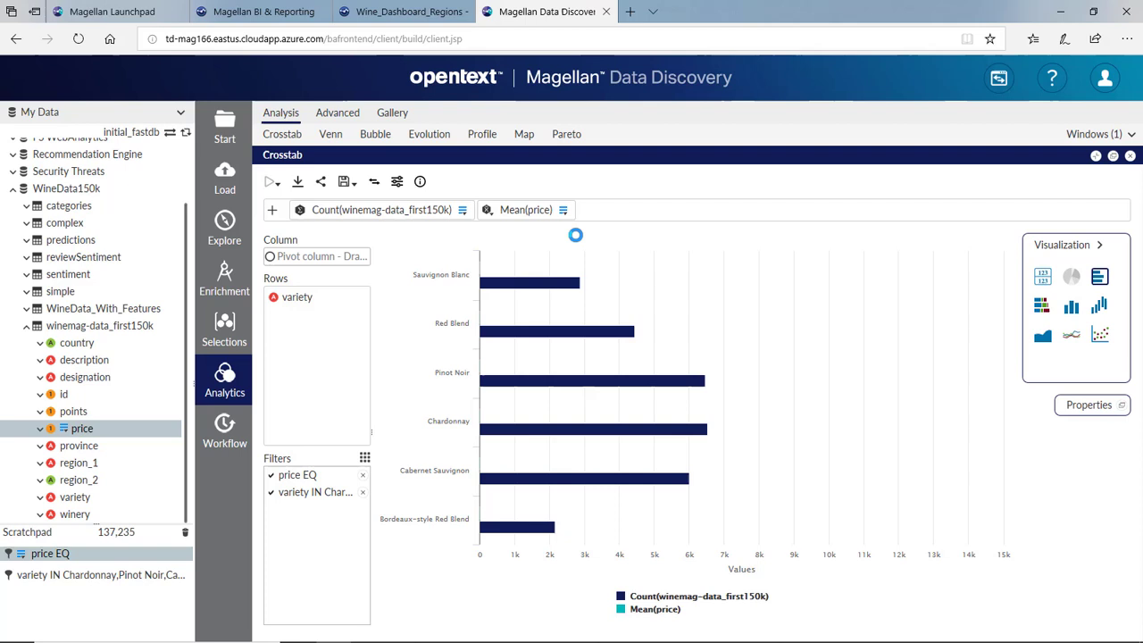
click(462, 210)
click(485, 265)
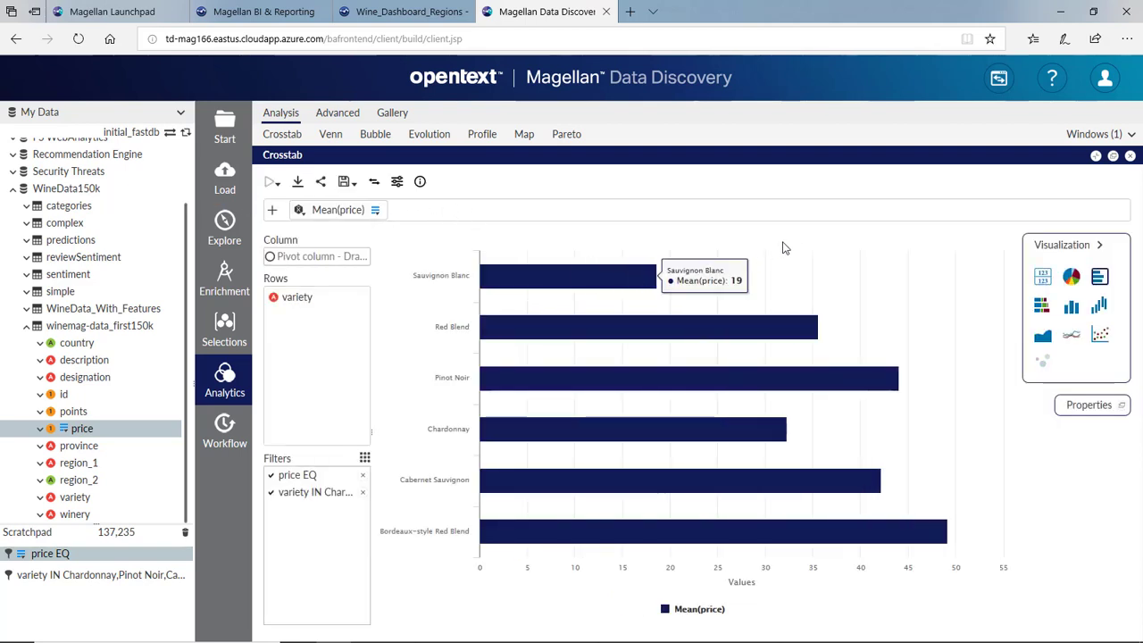
- Publish the mean price by variety crosstab chart
mouse_move(914, 538)
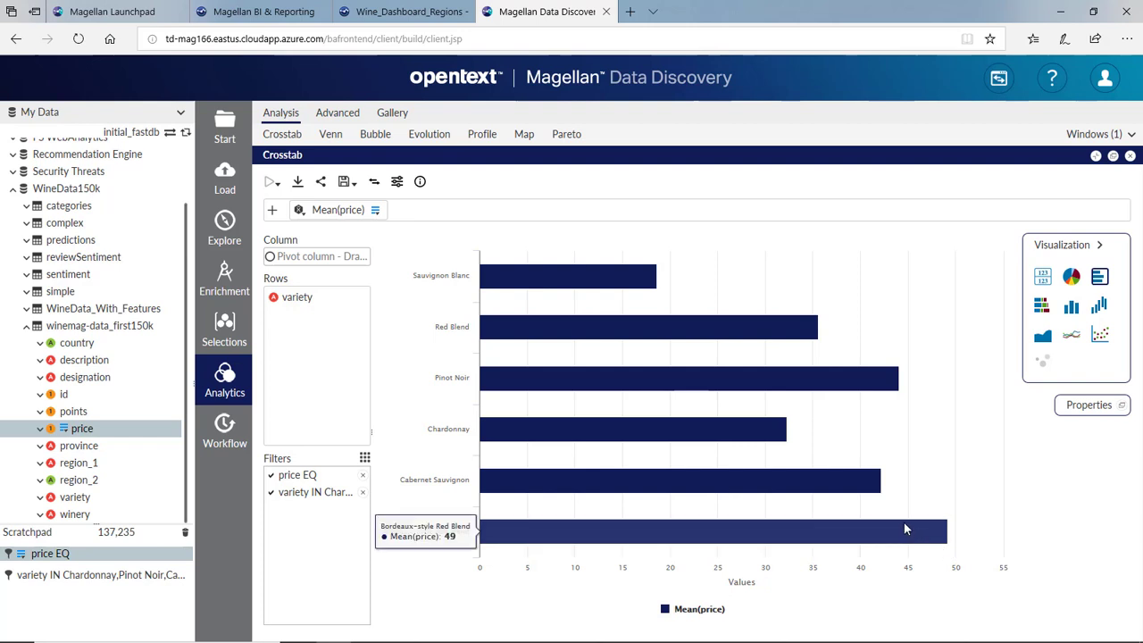
click(324, 183)
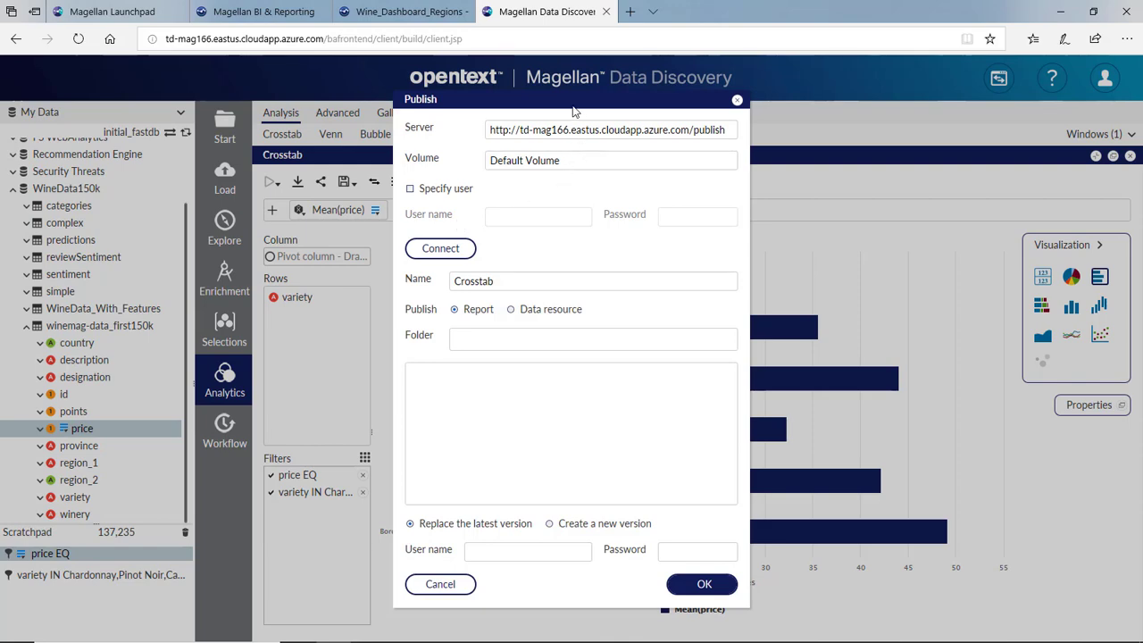
drag(572, 107, 640, 112)
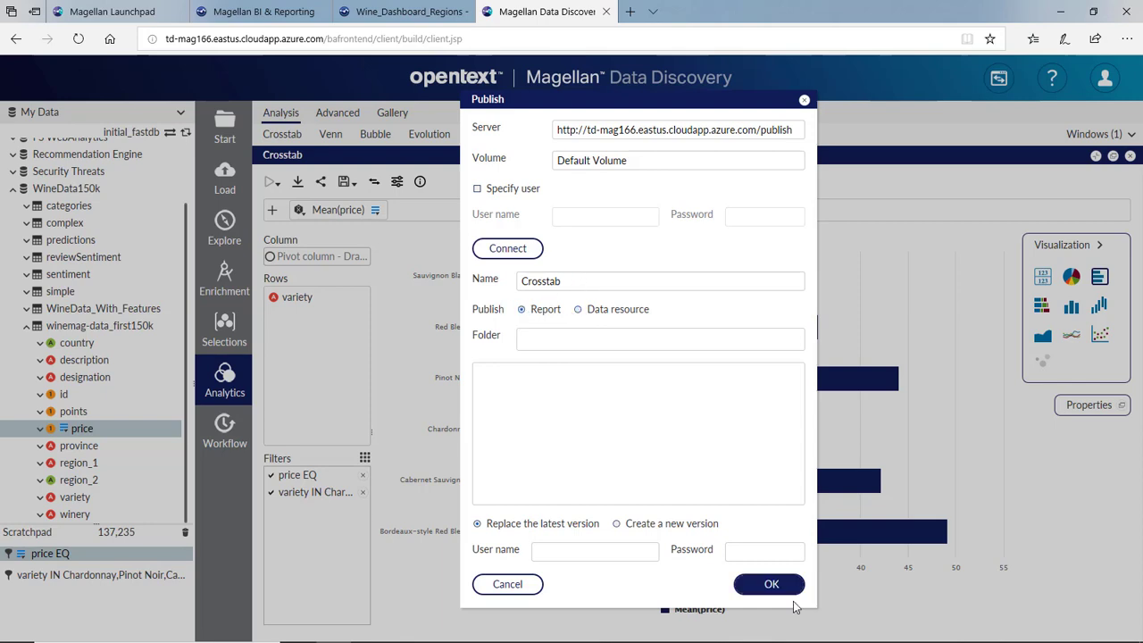
click(768, 583)
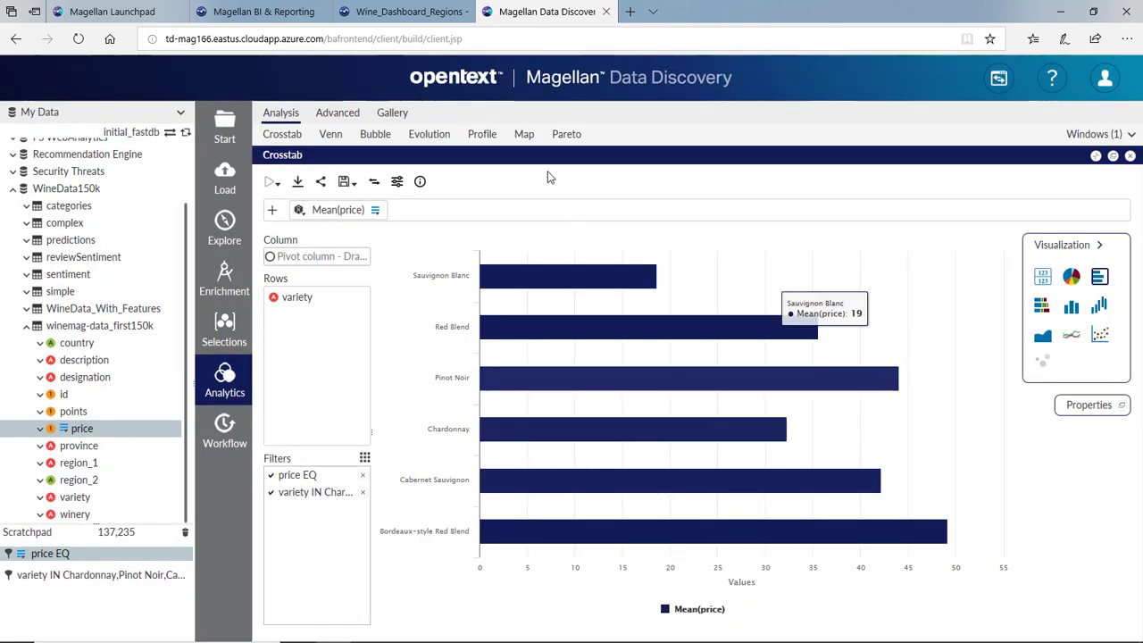
- Create a new empty dashboard in BI & Reporting
click(259, 12)
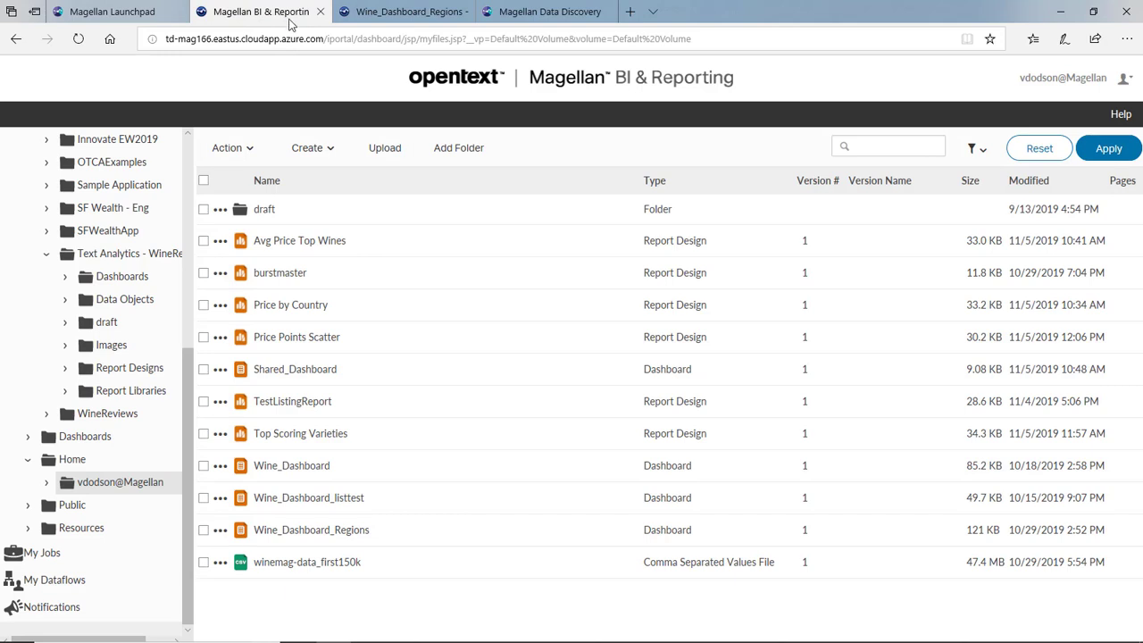
click(324, 149)
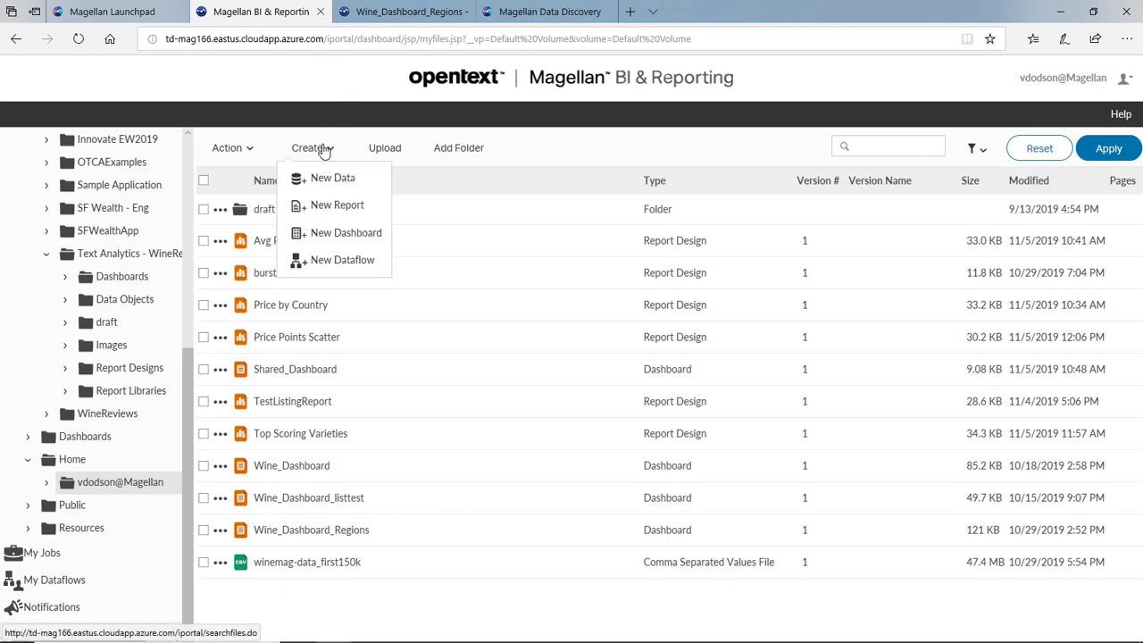
click(336, 234)
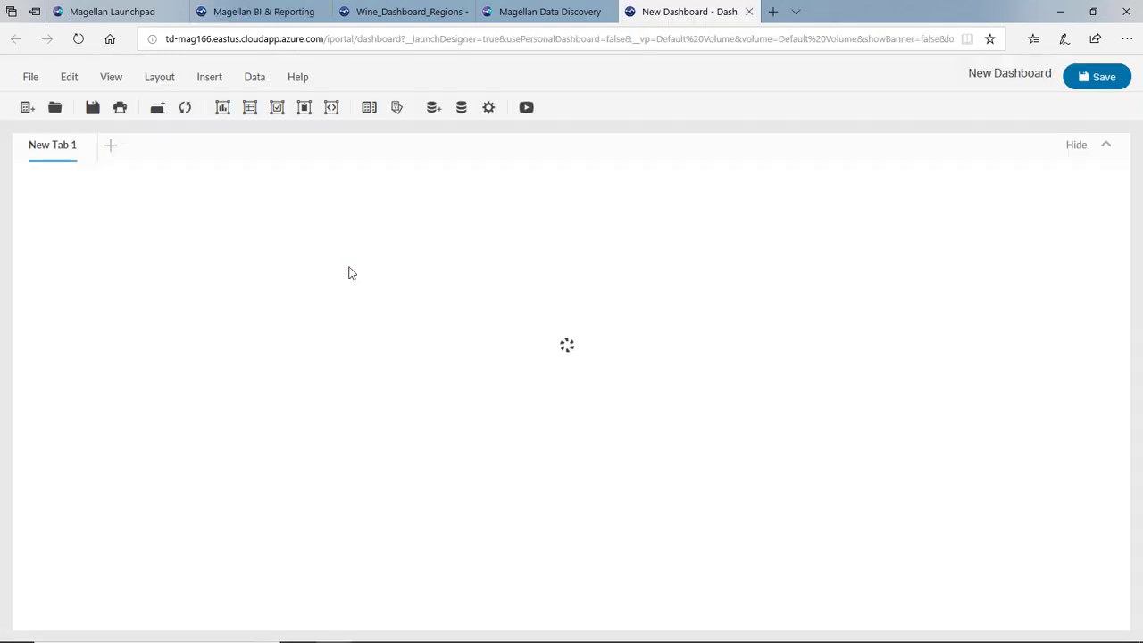
- Insert a report gadget showing Avg Price Top Wines.rptdesign, then go to Wine_Dashboard_Regions
click(208, 79)
mouse_move(234, 183)
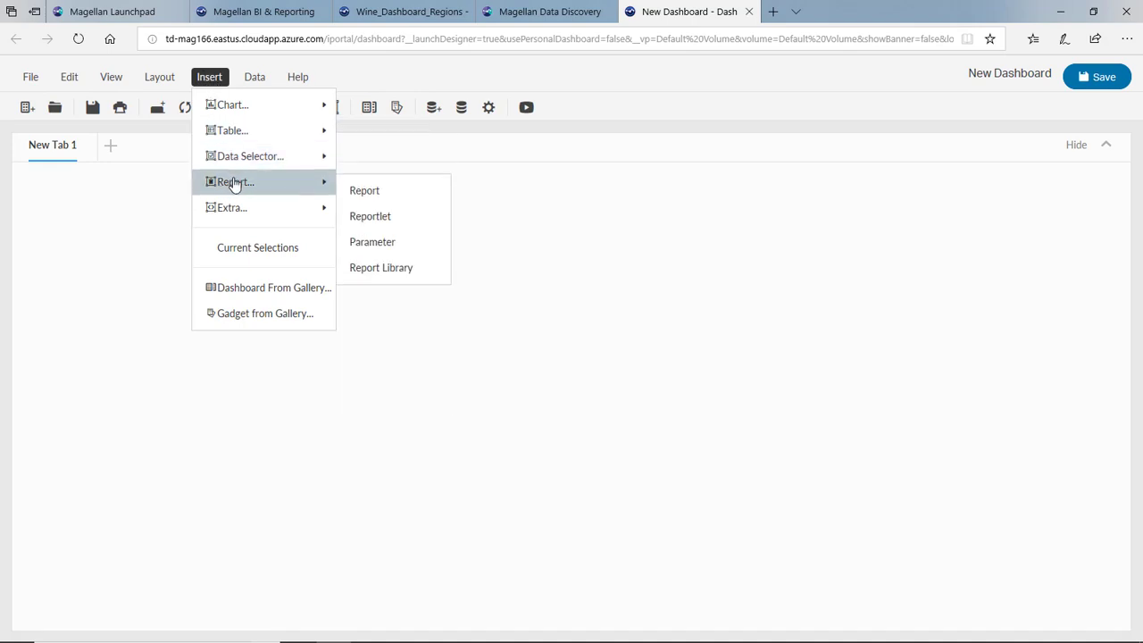
click(357, 190)
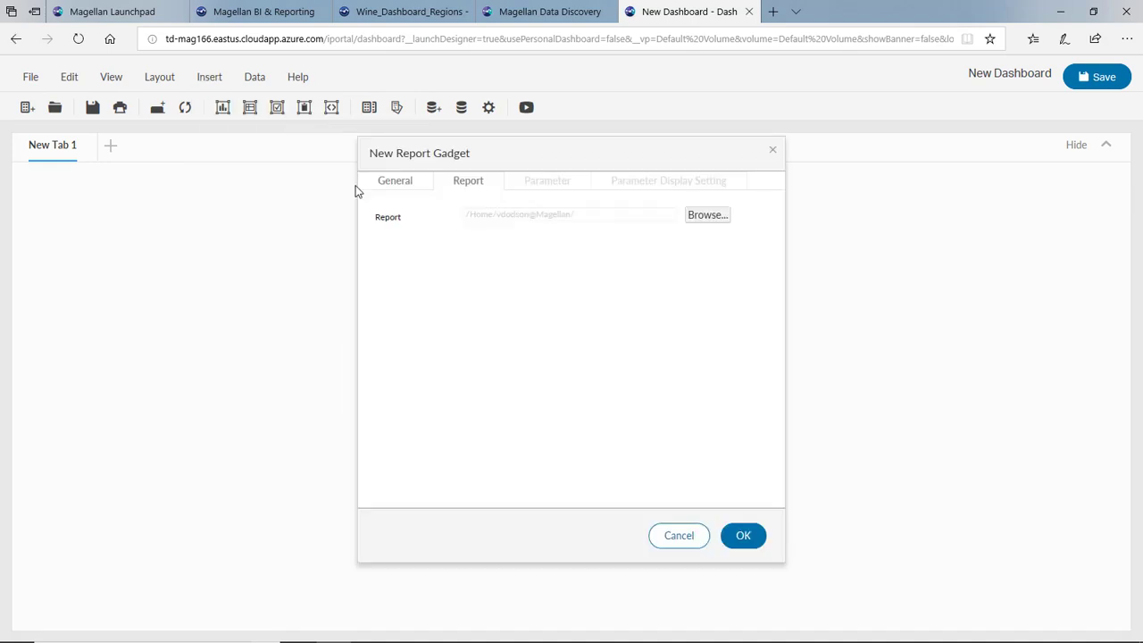
click(698, 221)
scroll(577, 349, down, 2)
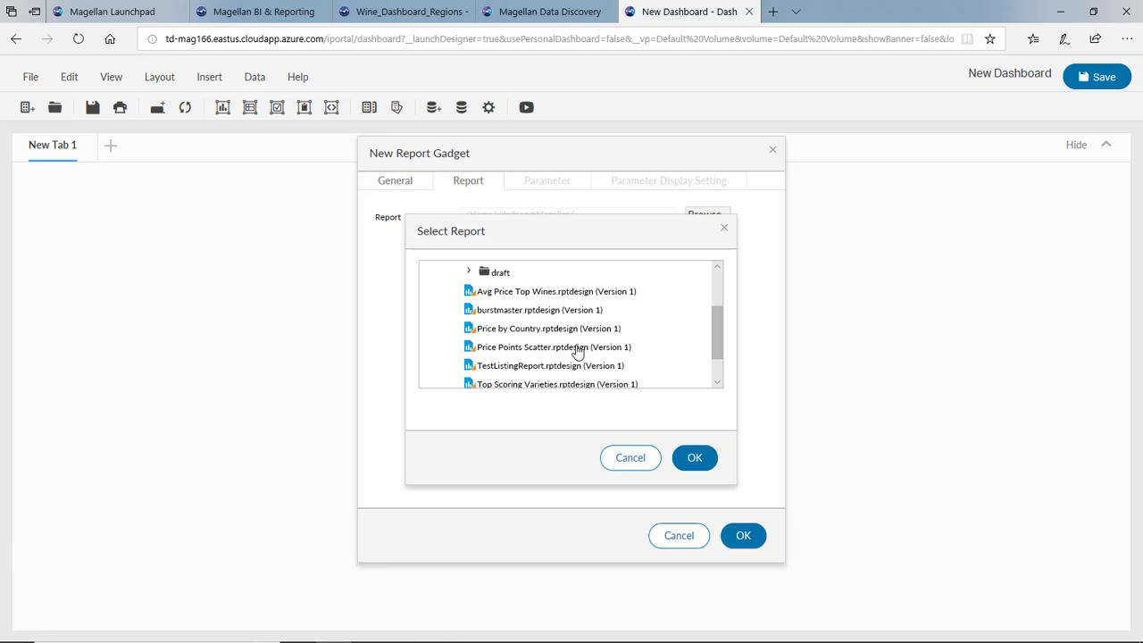
click(557, 292)
click(693, 459)
click(744, 535)
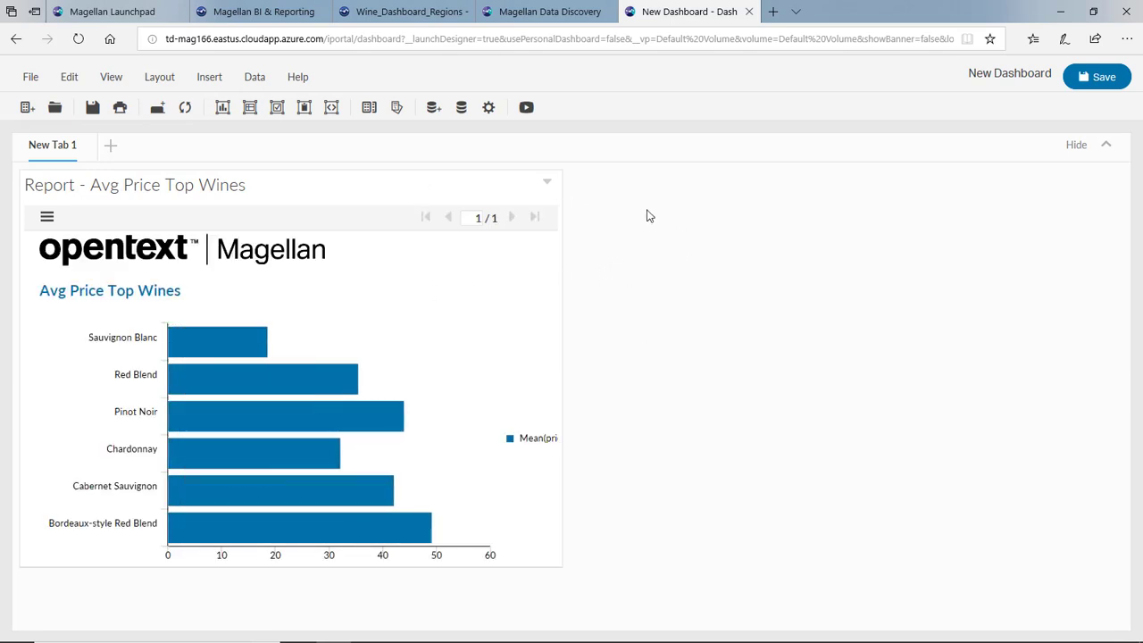
click(404, 11)
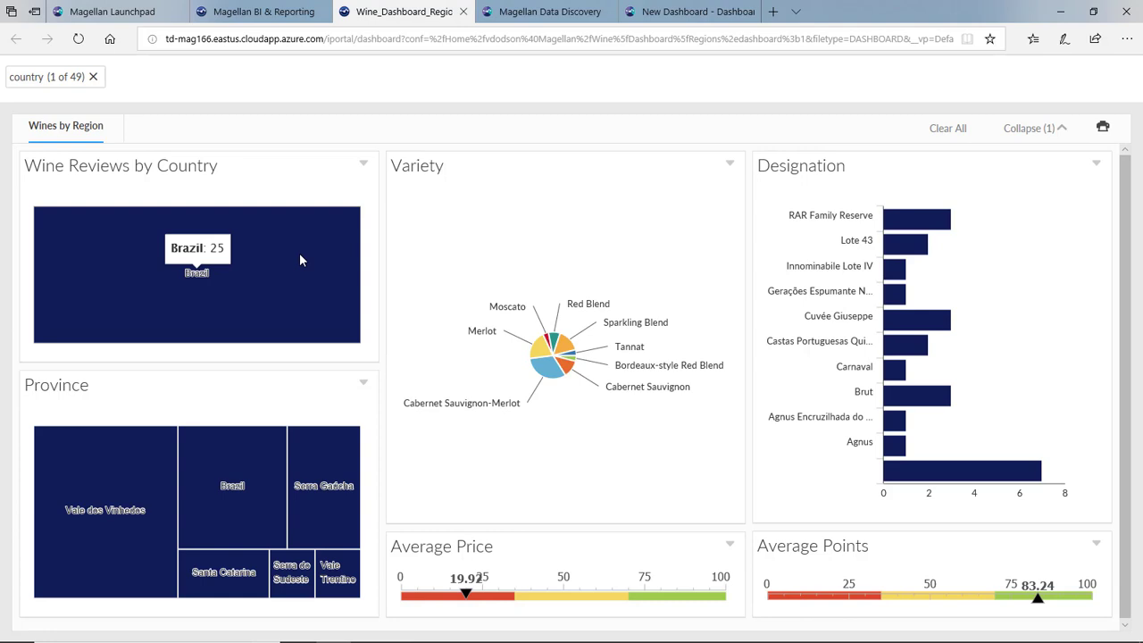
- Filter the Wines by Region dashboard to Serra Gaúcha, leaving Merlot and Cabernet Sauvignon-Merlot
click(301, 447)
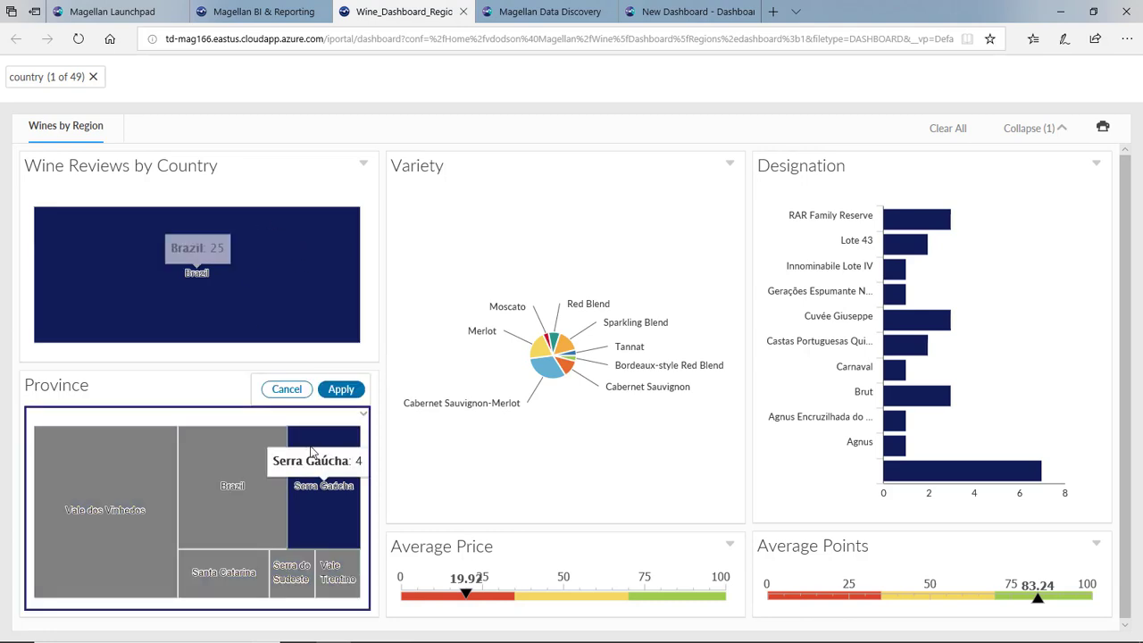
click(347, 391)
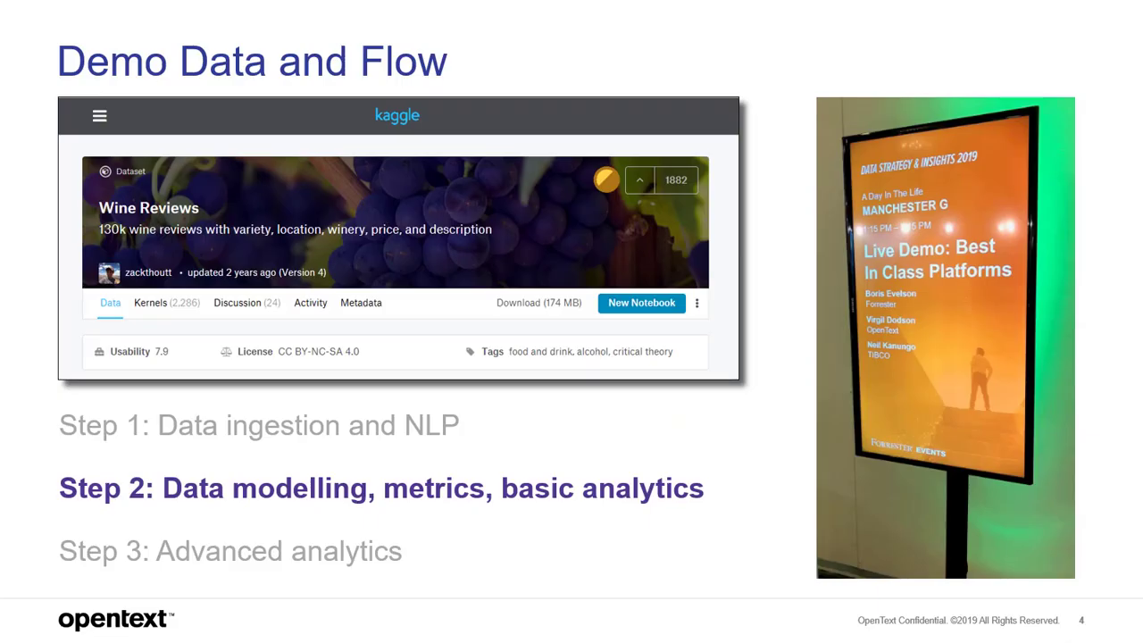
- Advance the deck to the Step 3: Advanced analytics slide
key(Right)
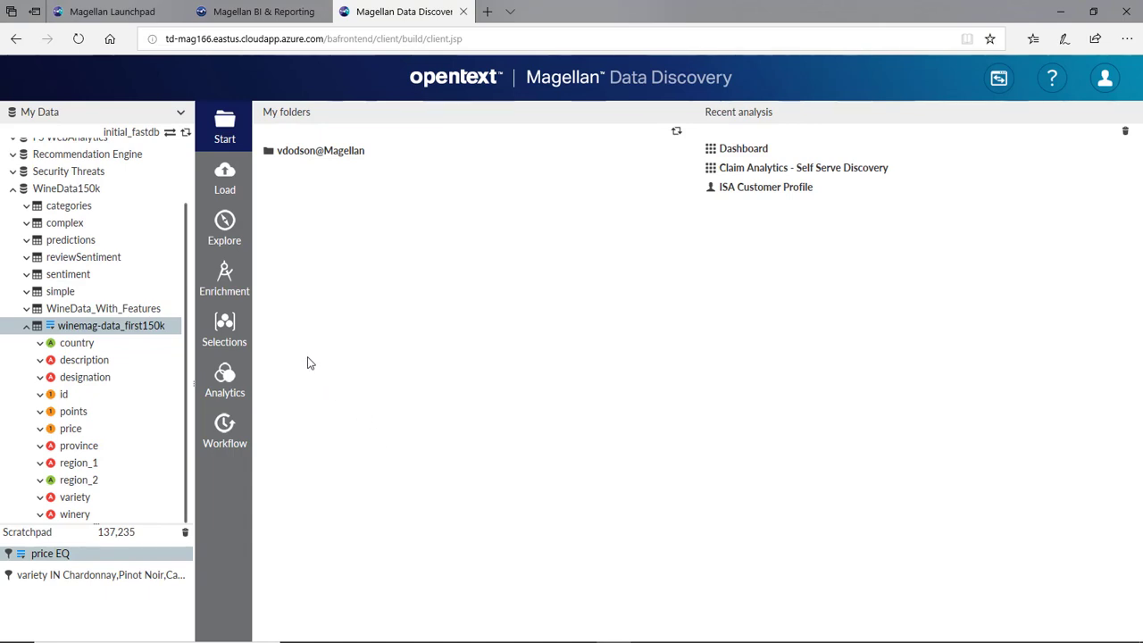
- Create a numeric-range column 'Point Buckets' from points with 4 divisions
click(224, 278)
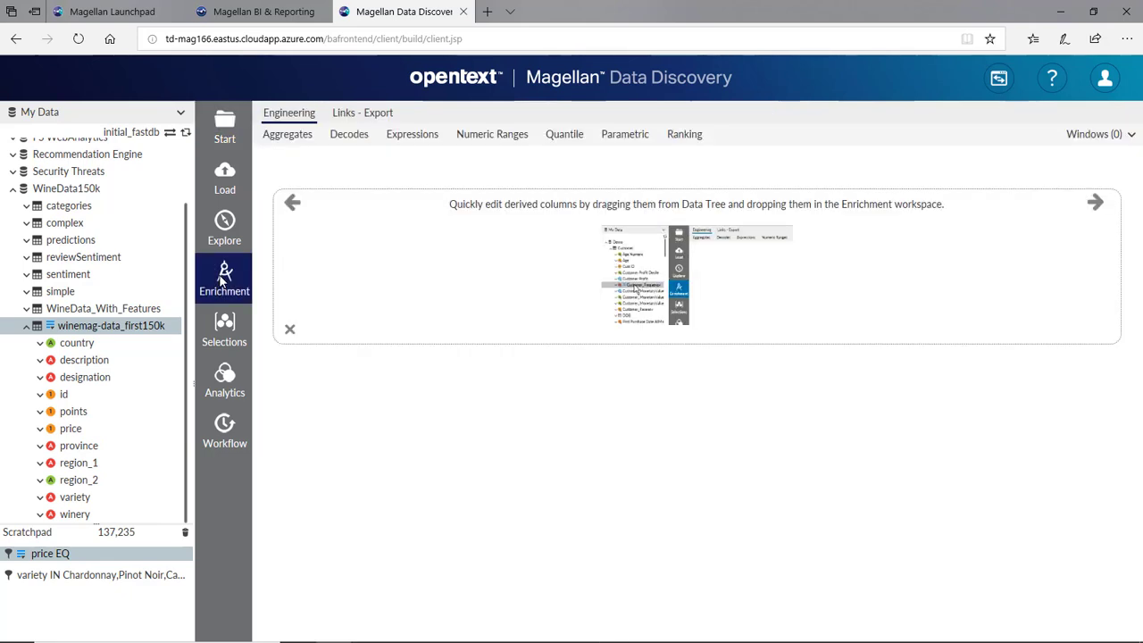
click(502, 141)
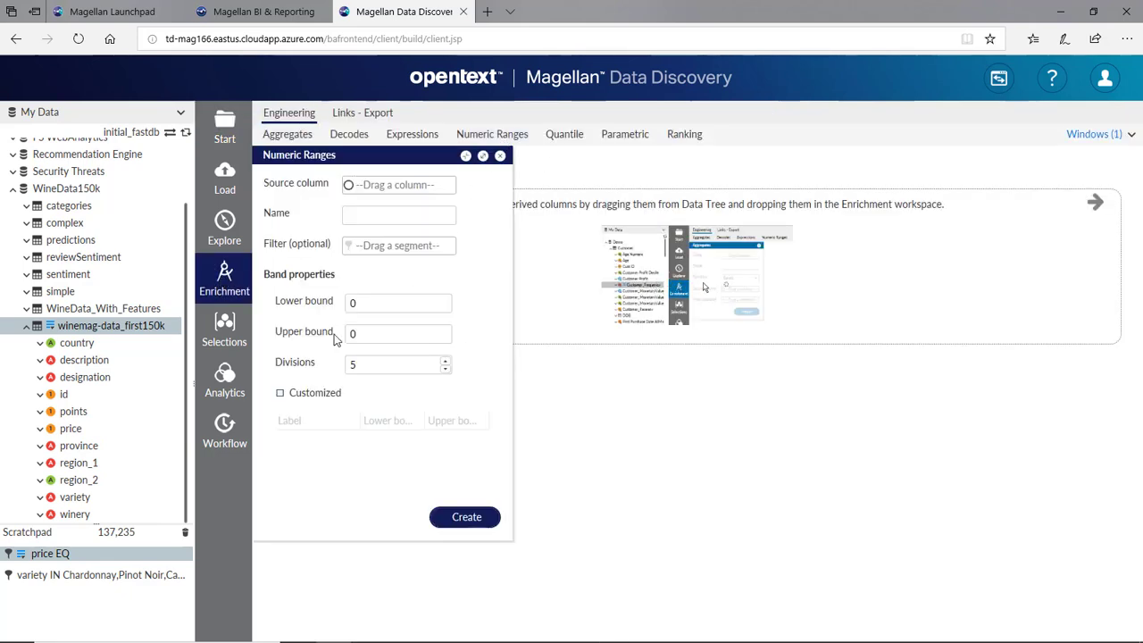
drag(79, 412, 396, 185)
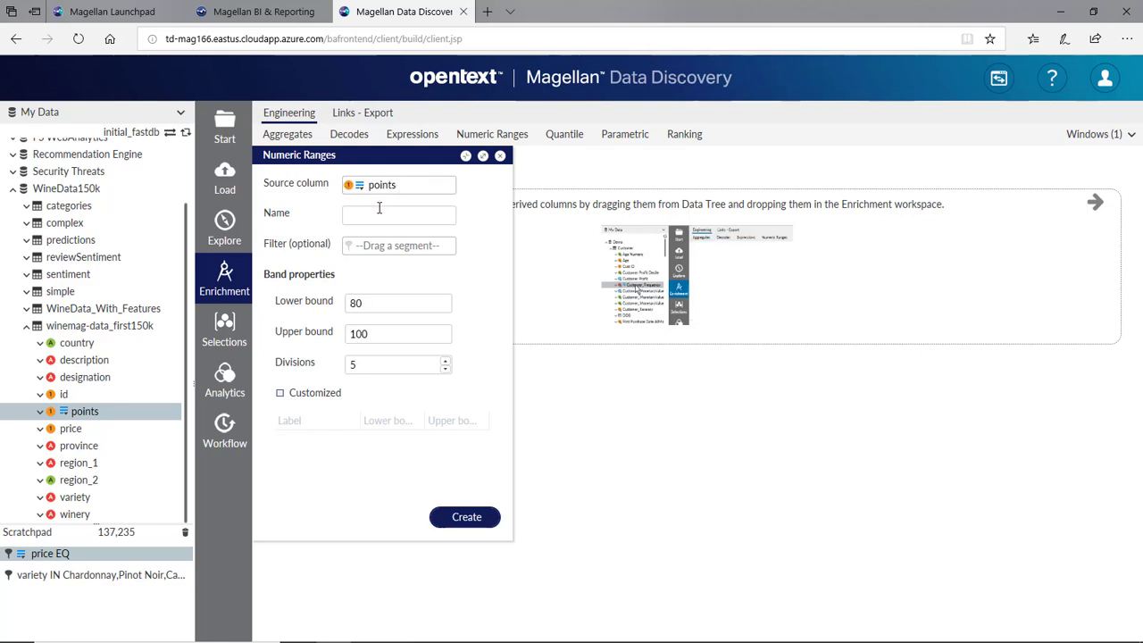
click(373, 215)
text(P)
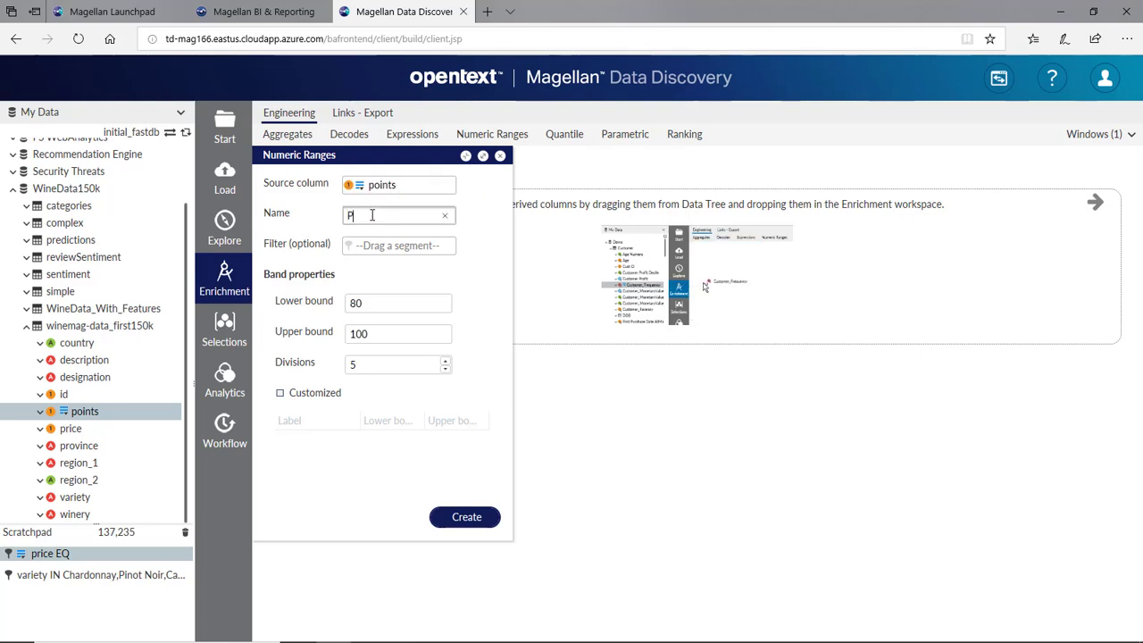
text(oint Bucke)
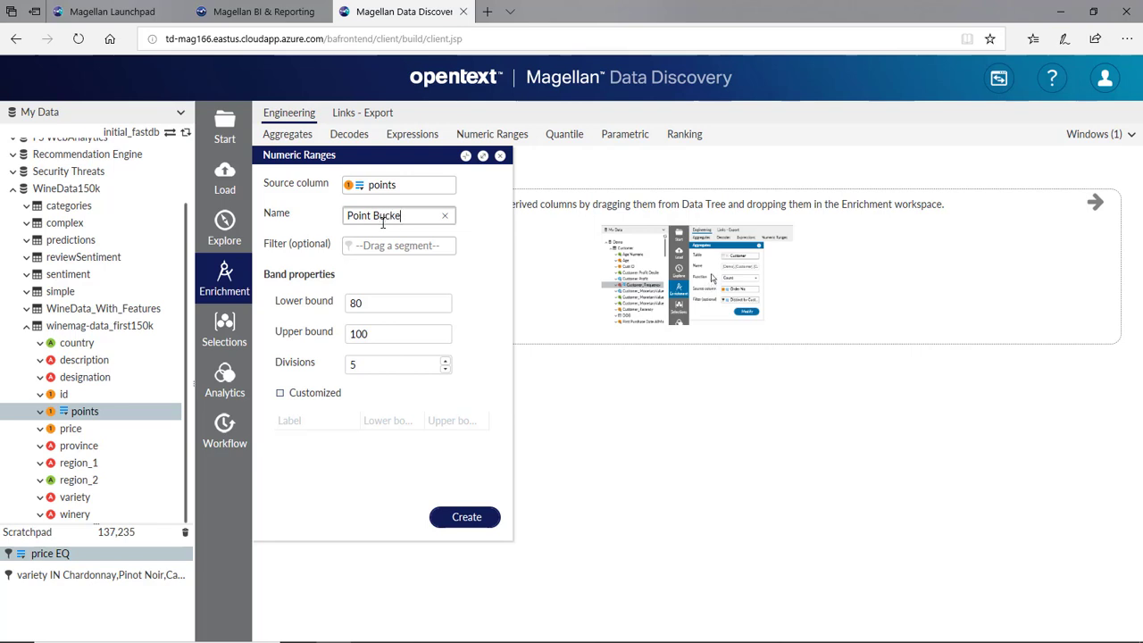
text(ts)
click(445, 368)
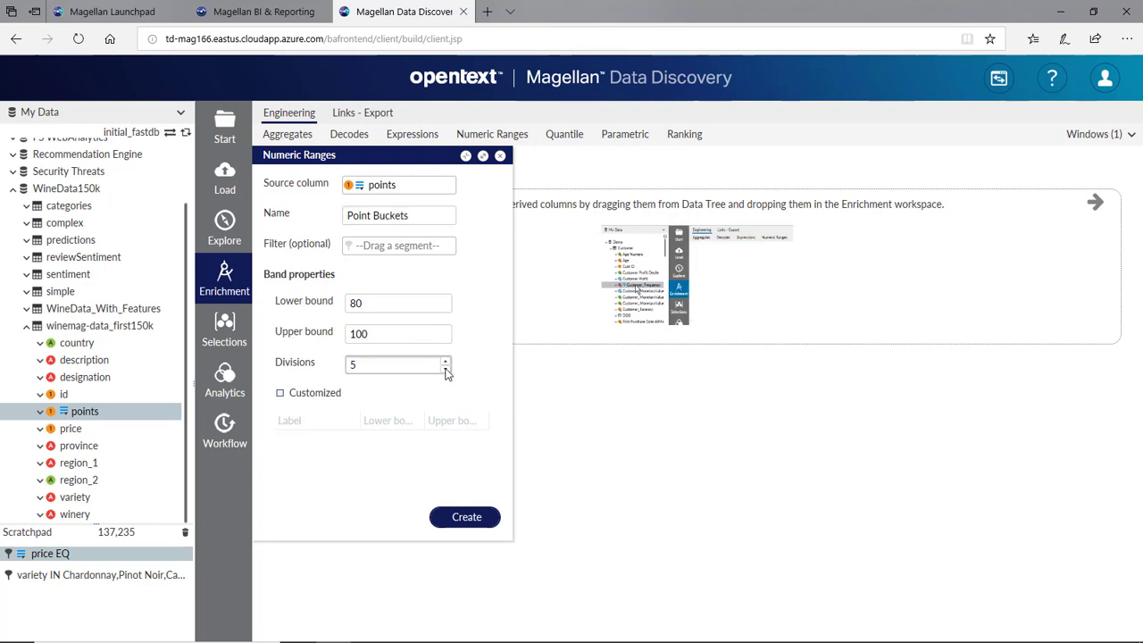
click(461, 519)
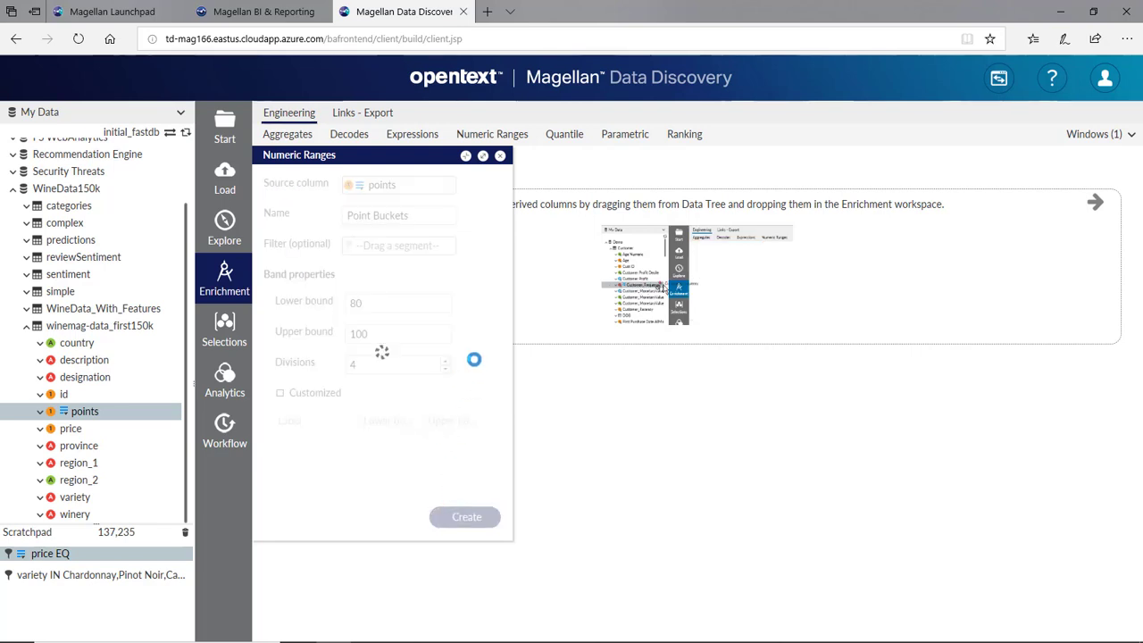
- Inspect the four buckets: 80–85.25, 85.25–90.5, 90.5–95.75 and 95.75–101
scroll(104, 429, down, 1)
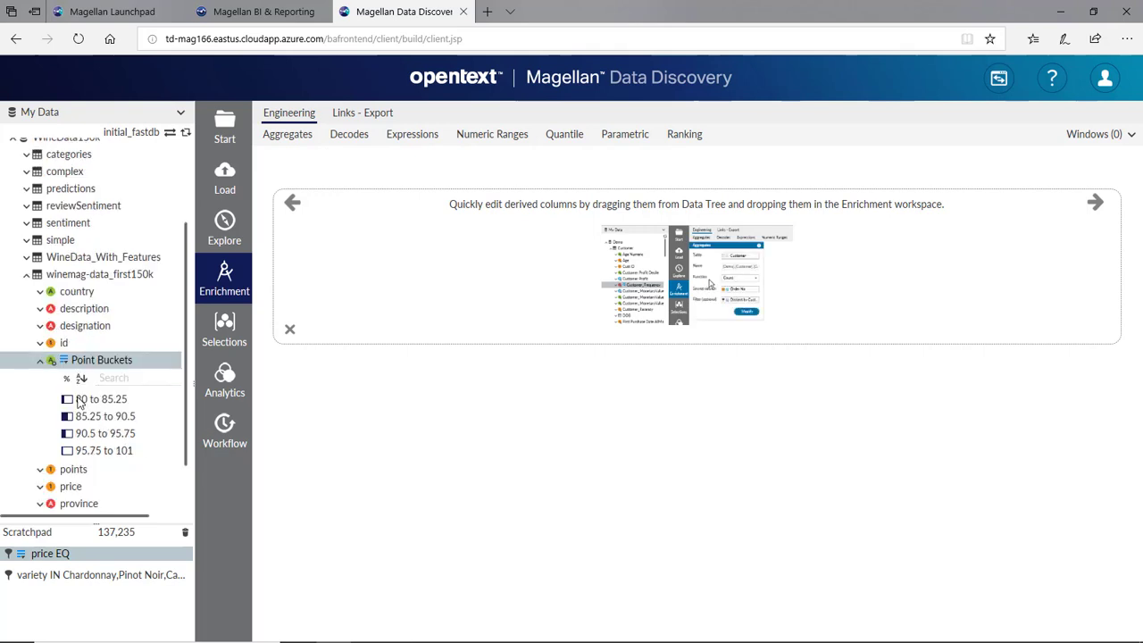
click(94, 403)
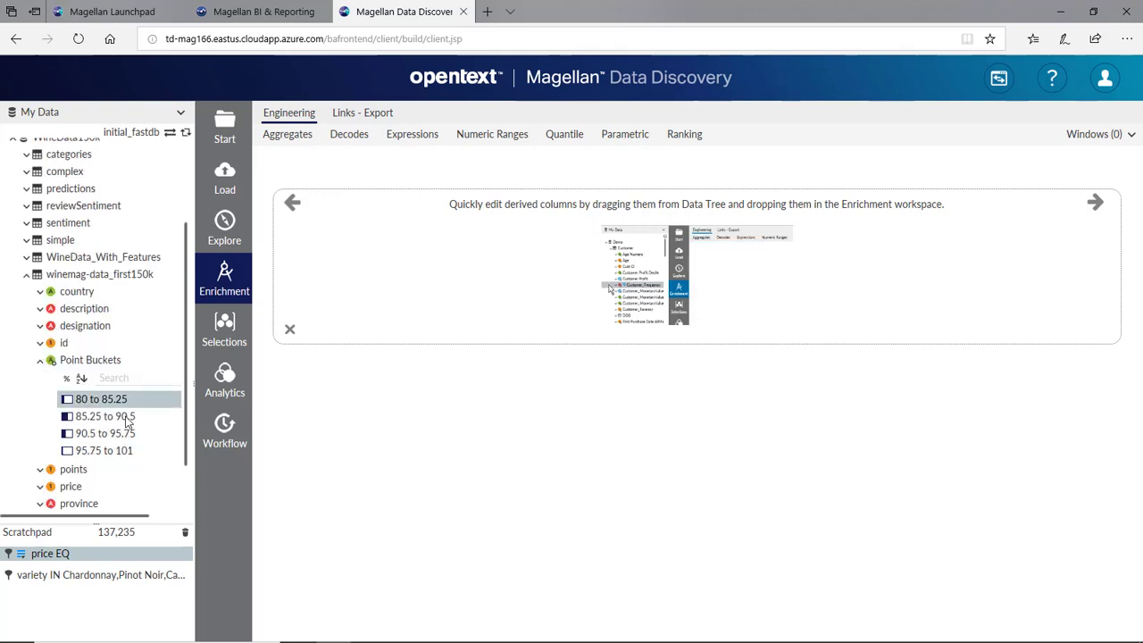
click(111, 417)
click(105, 434)
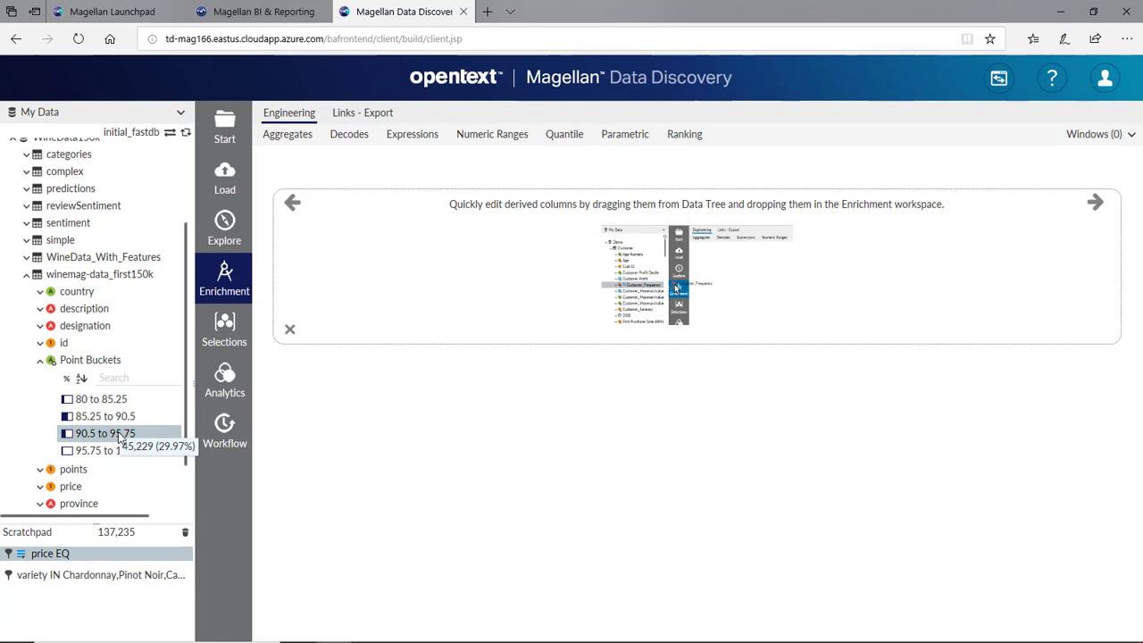
click(101, 452)
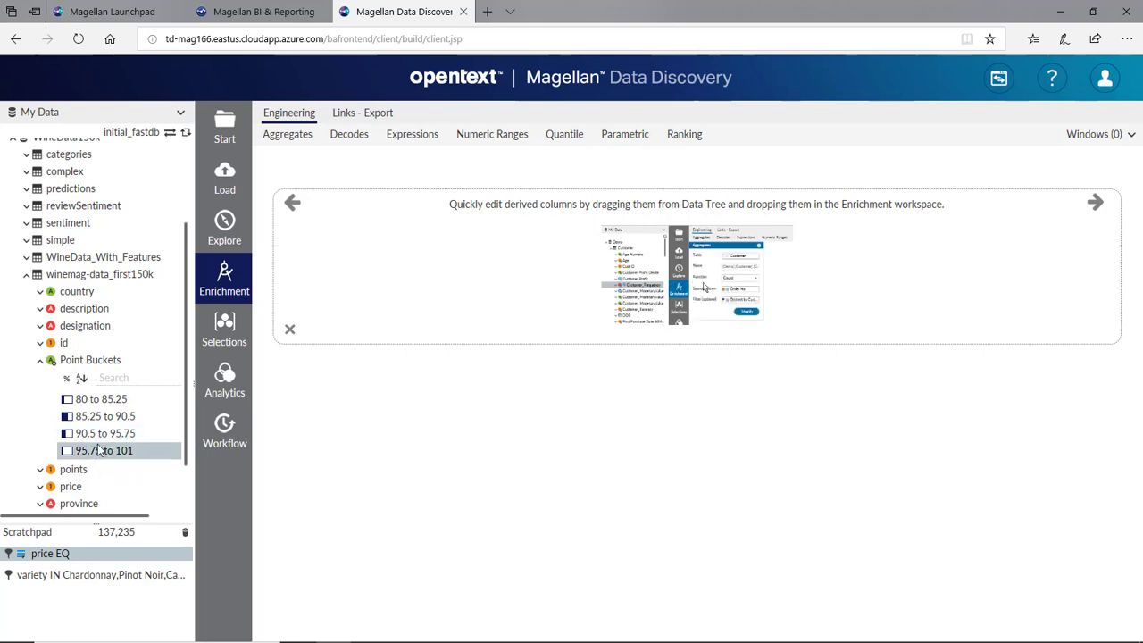
- Start a crosstab with Point Buckets as rows, filtered by price EQ and the chosen varieties
click(219, 386)
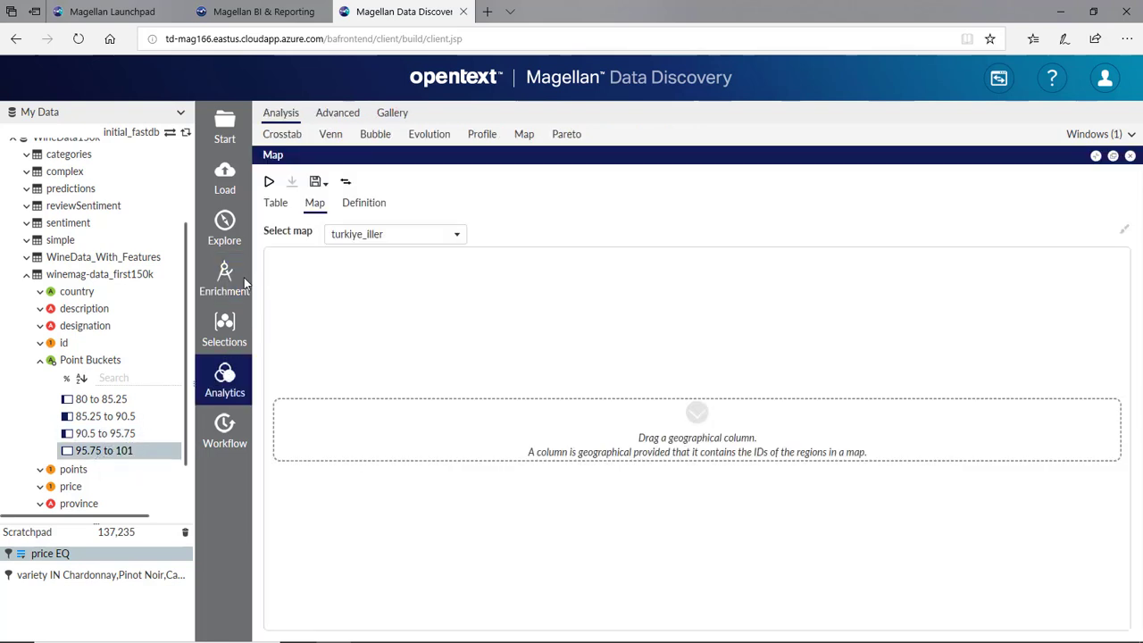
click(293, 132)
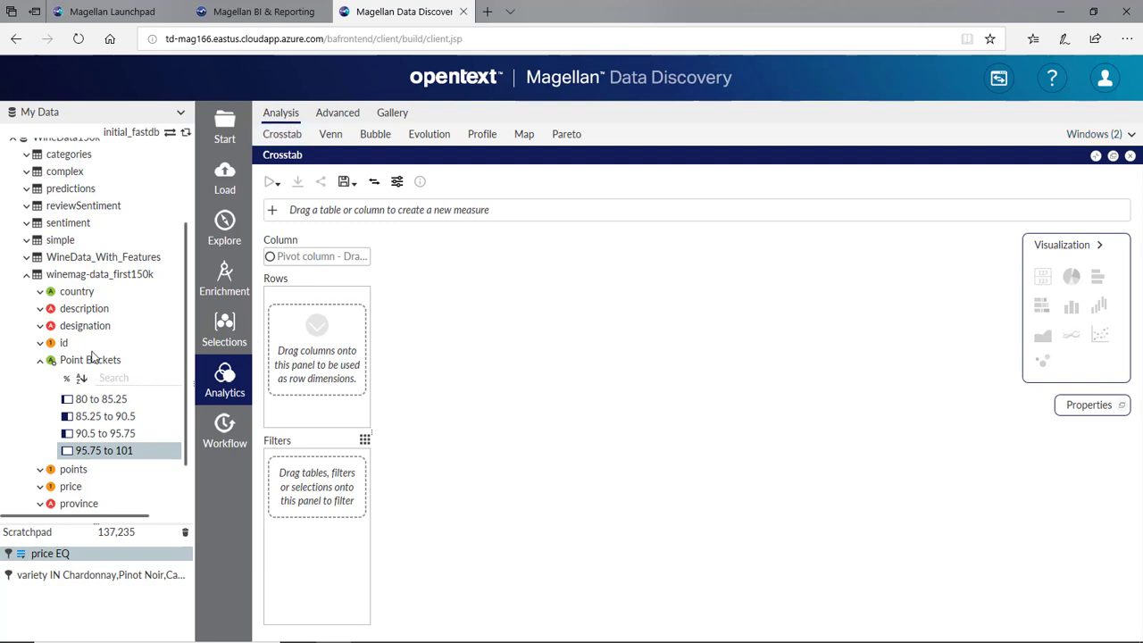
drag(89, 360, 292, 358)
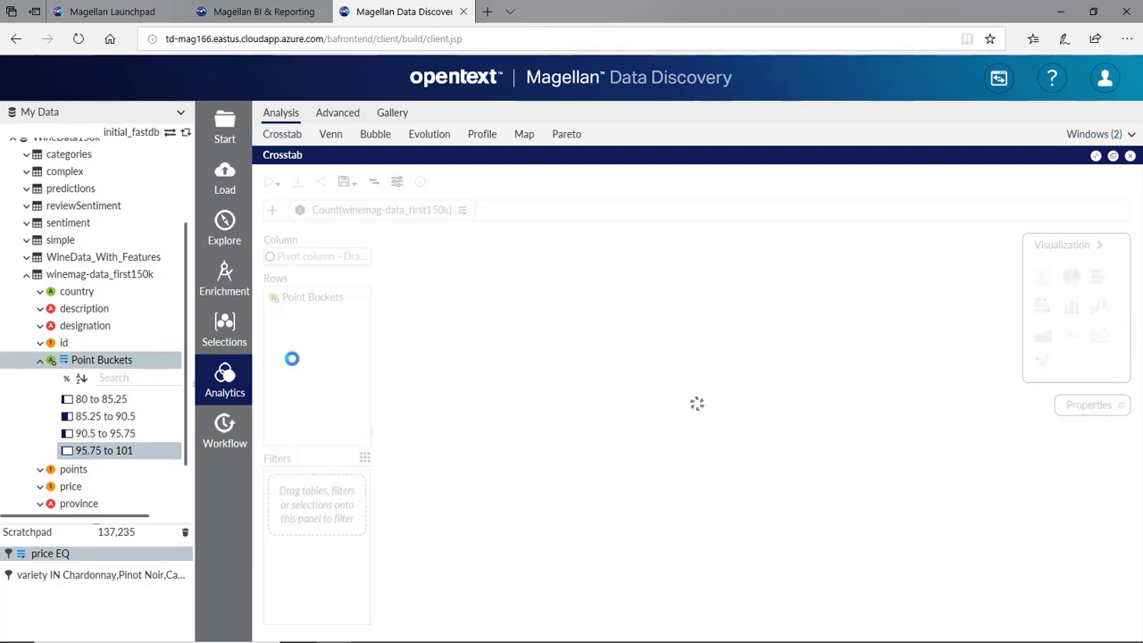
drag(59, 555, 286, 493)
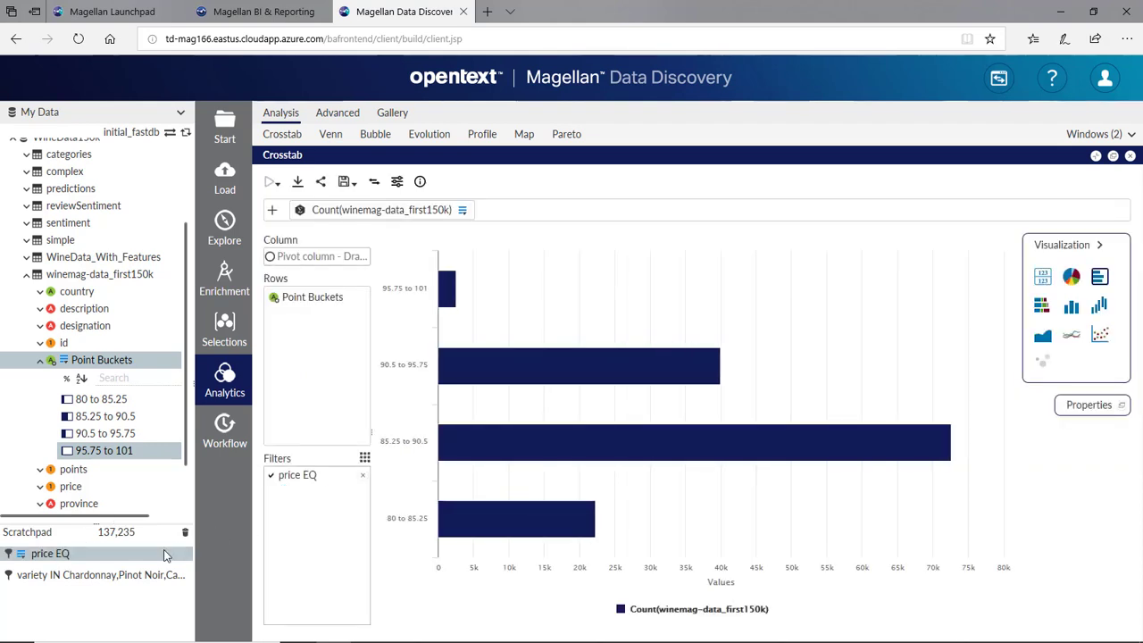
drag(84, 574, 286, 523)
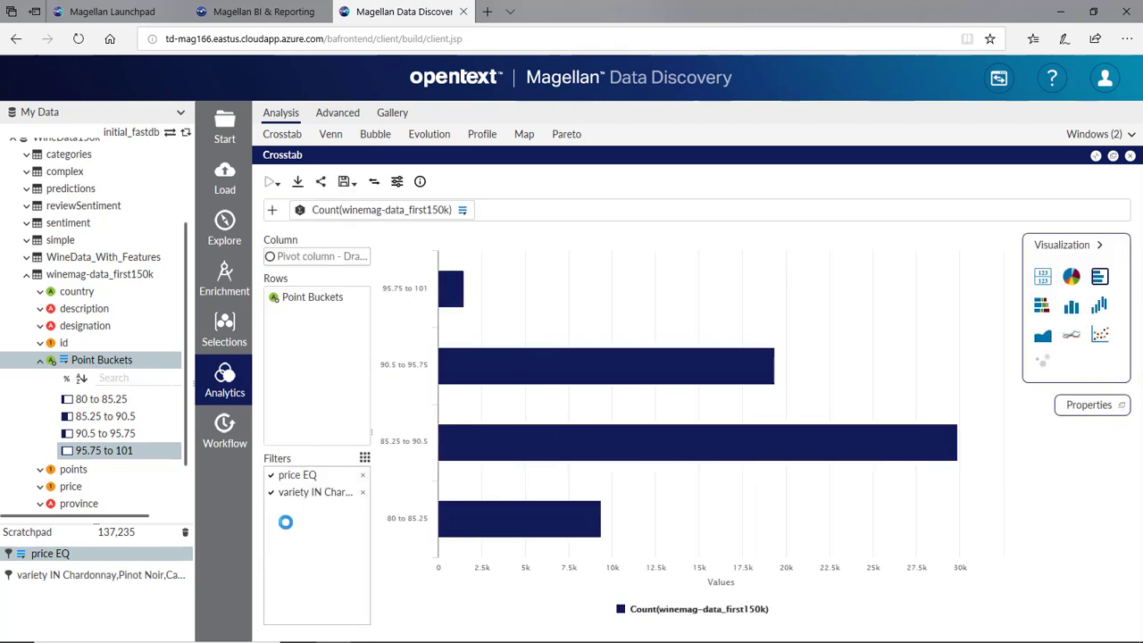
- Break each bucket down by variety as a column chart and read counts, e.g. Pinot Noir 5,256
scroll(83, 468, down, 3)
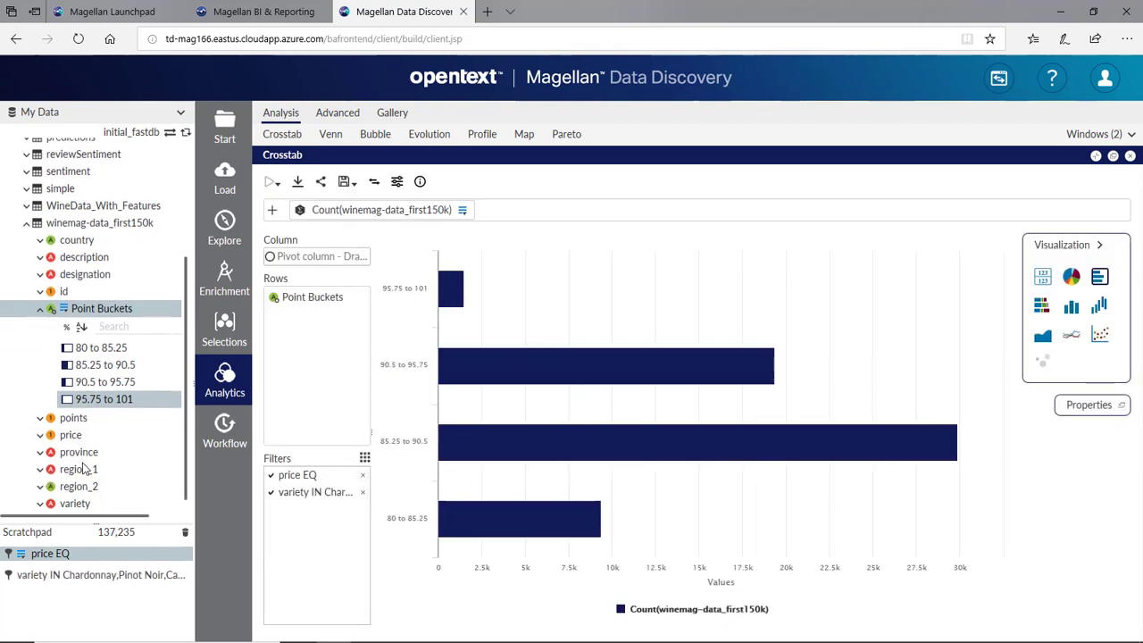
drag(75, 485, 294, 254)
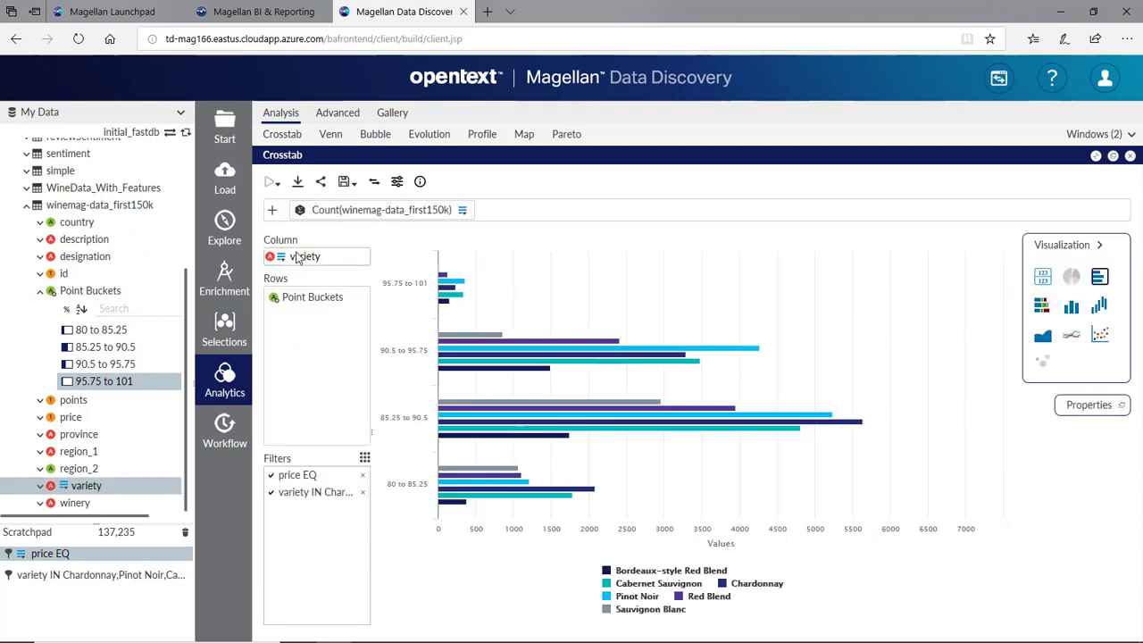
click(1071, 308)
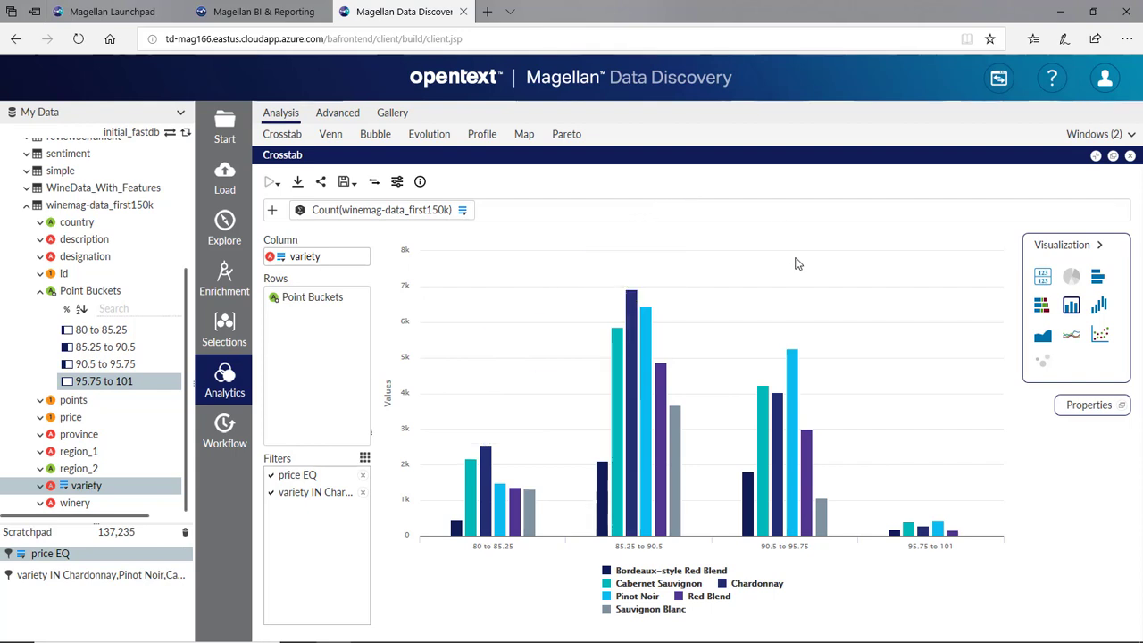
mouse_move(791, 371)
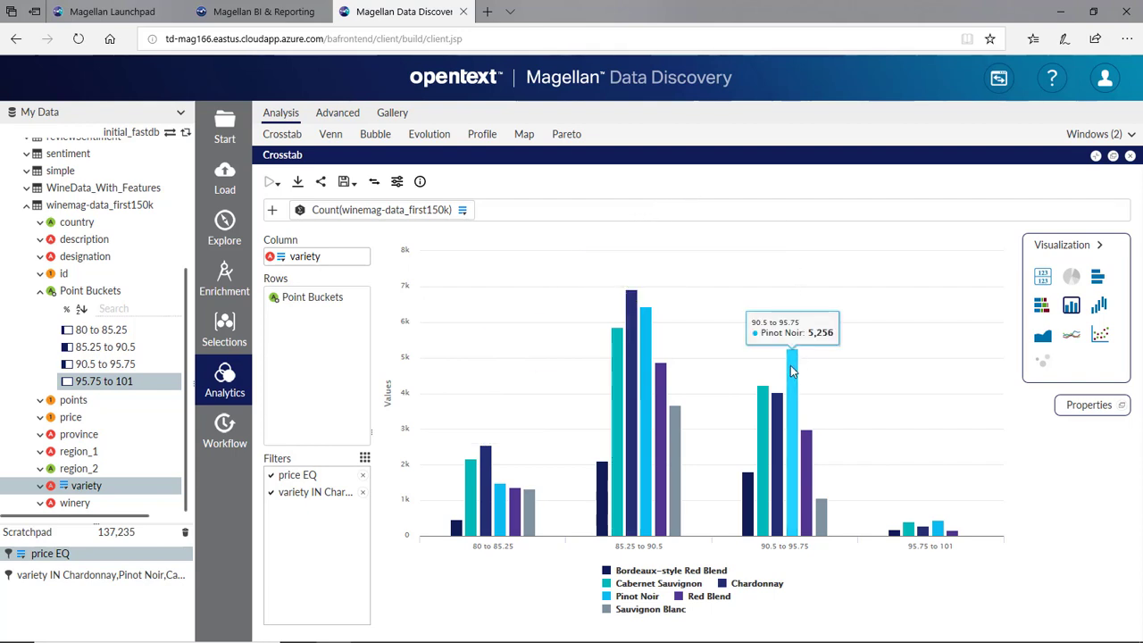
mouse_move(938, 528)
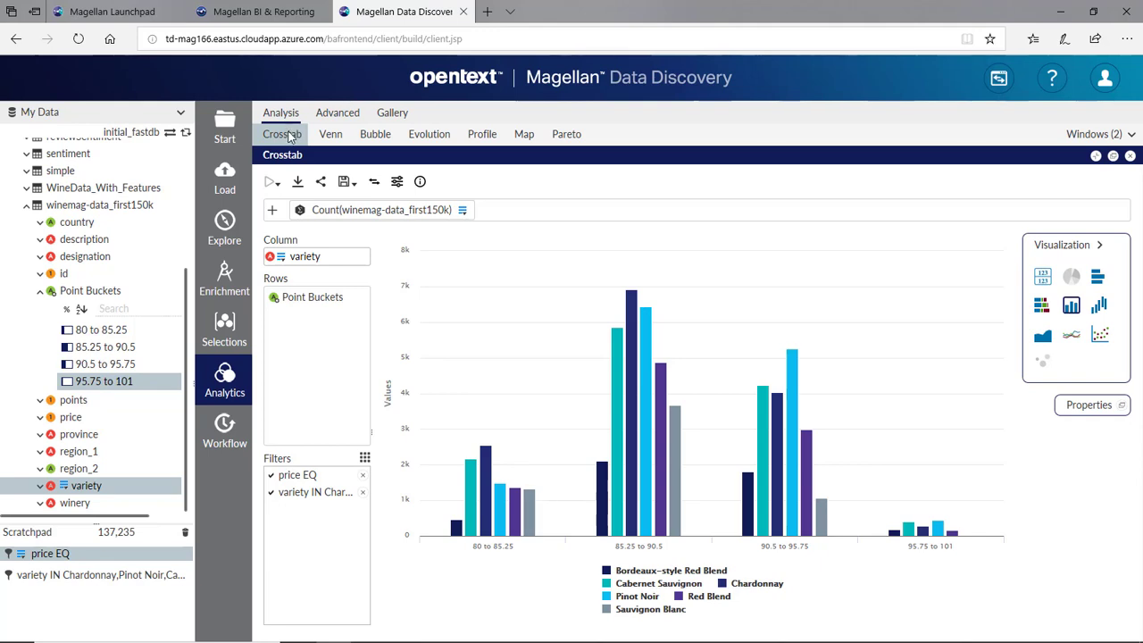
- Build a scatter crosstab of mean points by price, Count removed, filtered by price EQ
click(289, 136)
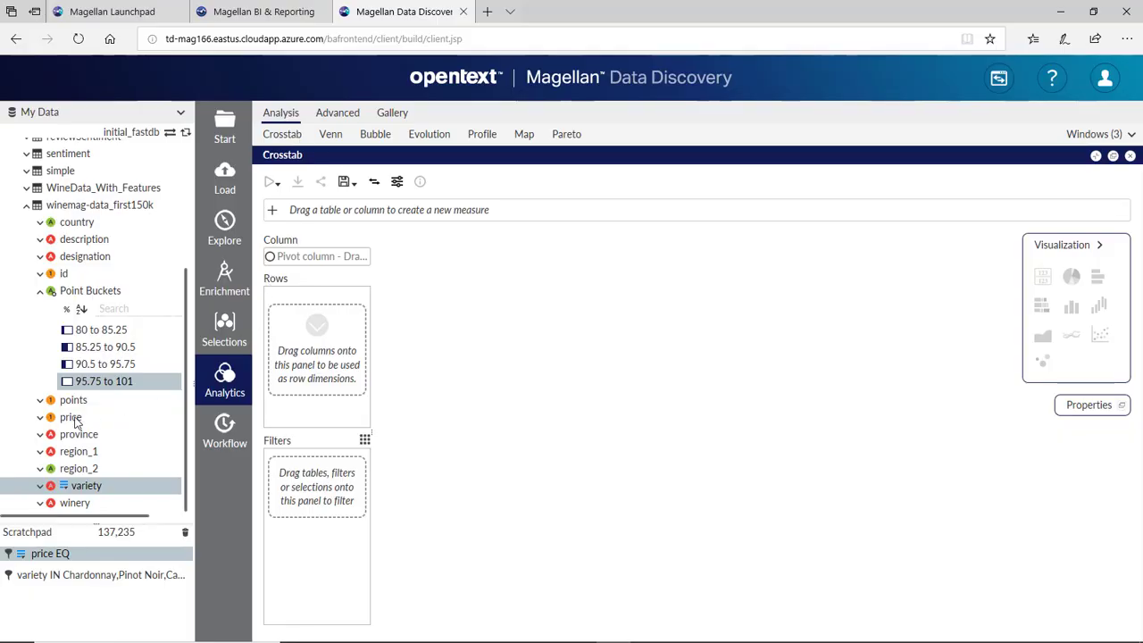
drag(76, 422, 296, 352)
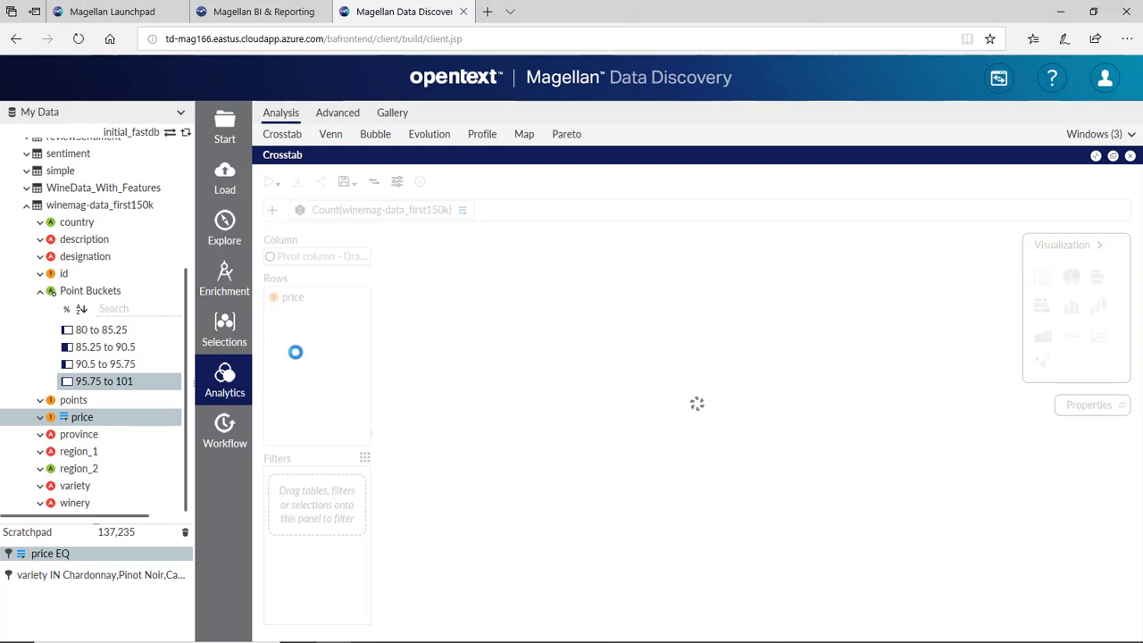
click(1100, 336)
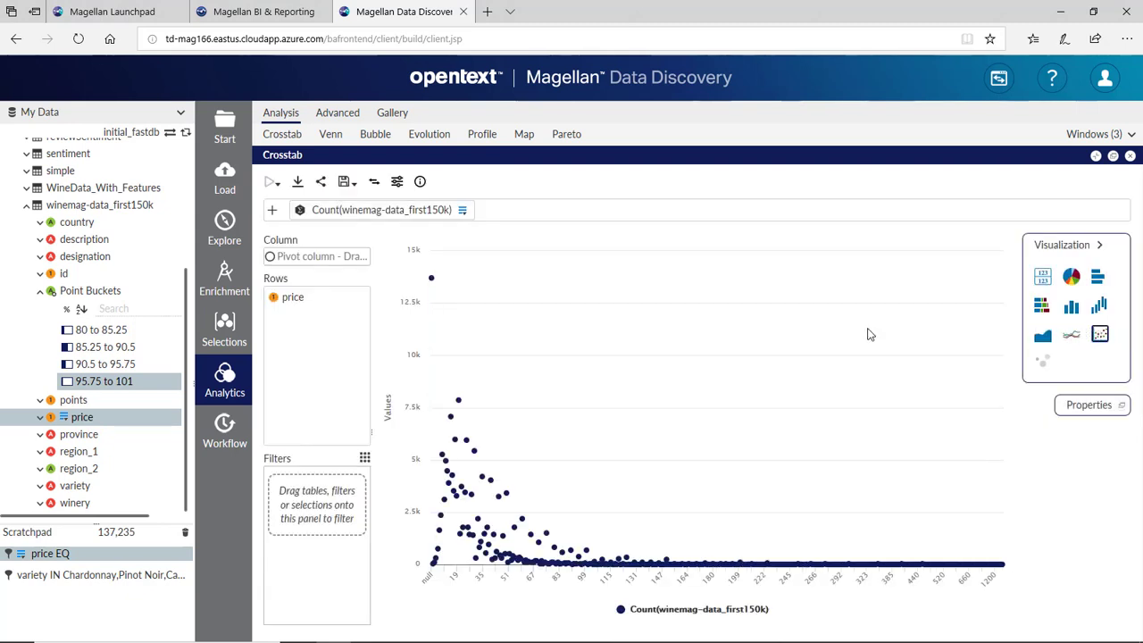
drag(77, 400, 595, 214)
click(618, 235)
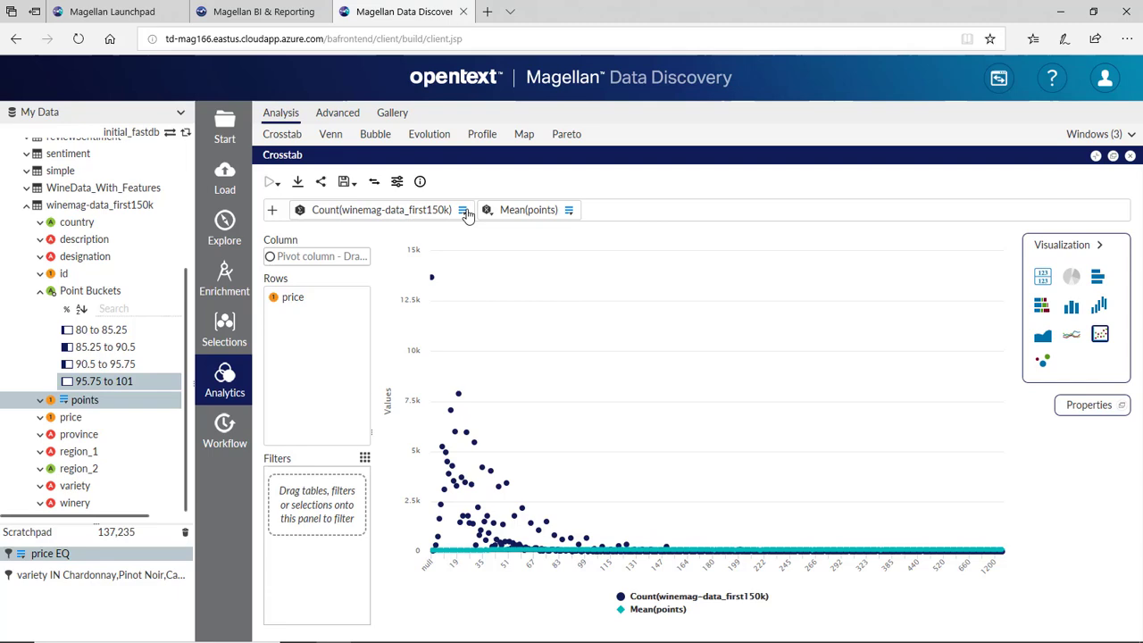
click(463, 210)
click(483, 264)
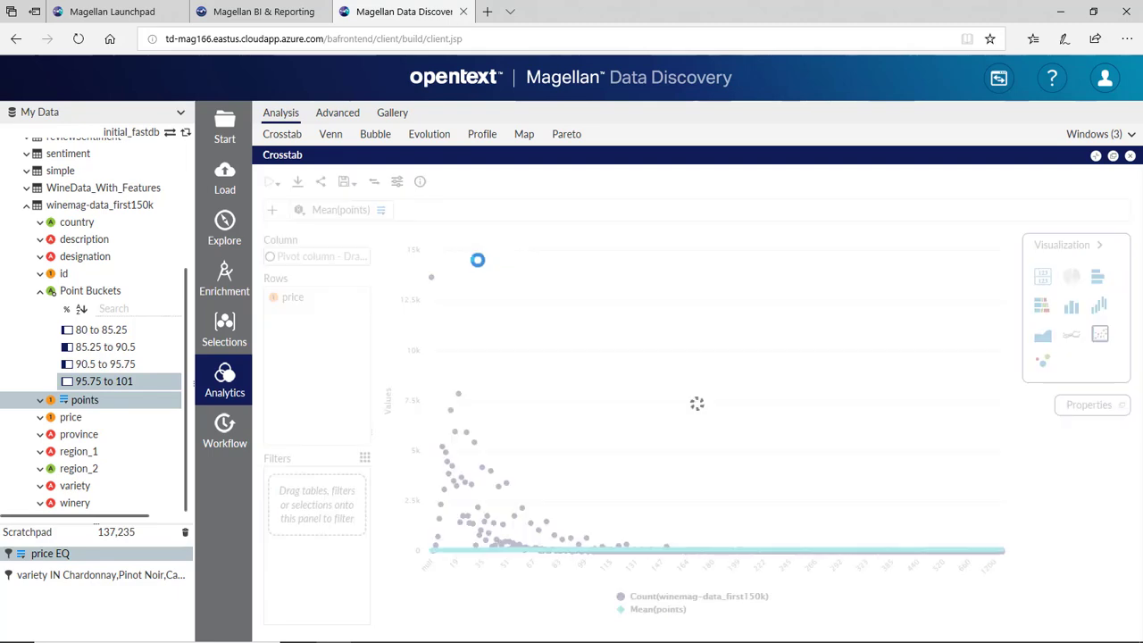
drag(54, 555, 277, 512)
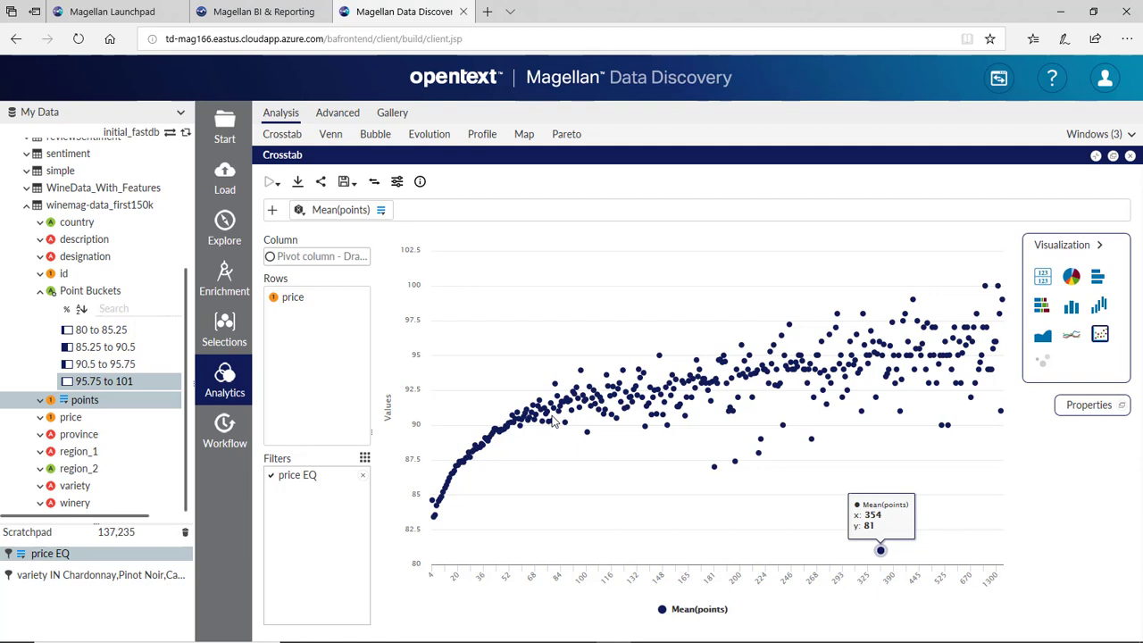
- Delete the variety selection from the scratchpad
click(80, 576)
right_click(82, 577)
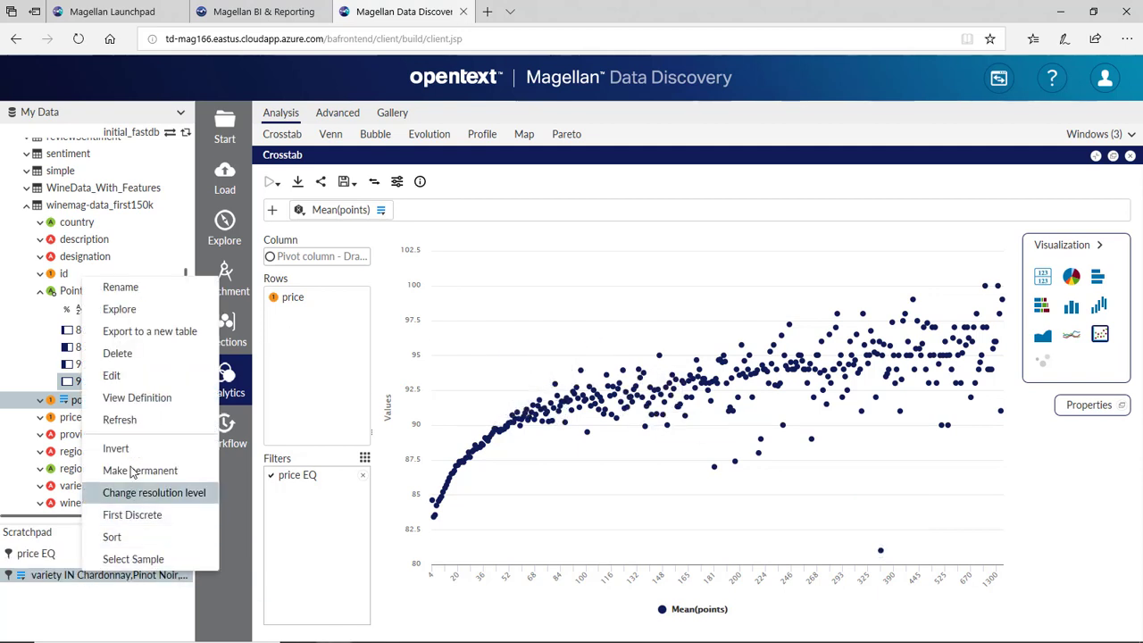
click(138, 355)
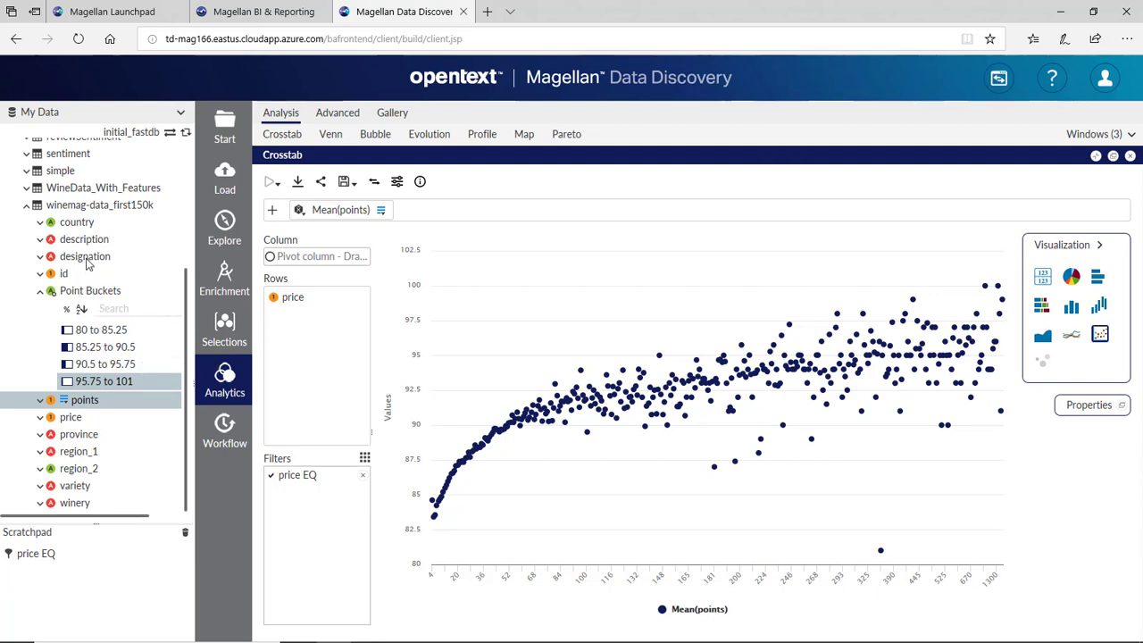
- Save designation's NULL values as a designation EQ selection and invert it to exclude them
drag(89, 257, 224, 224)
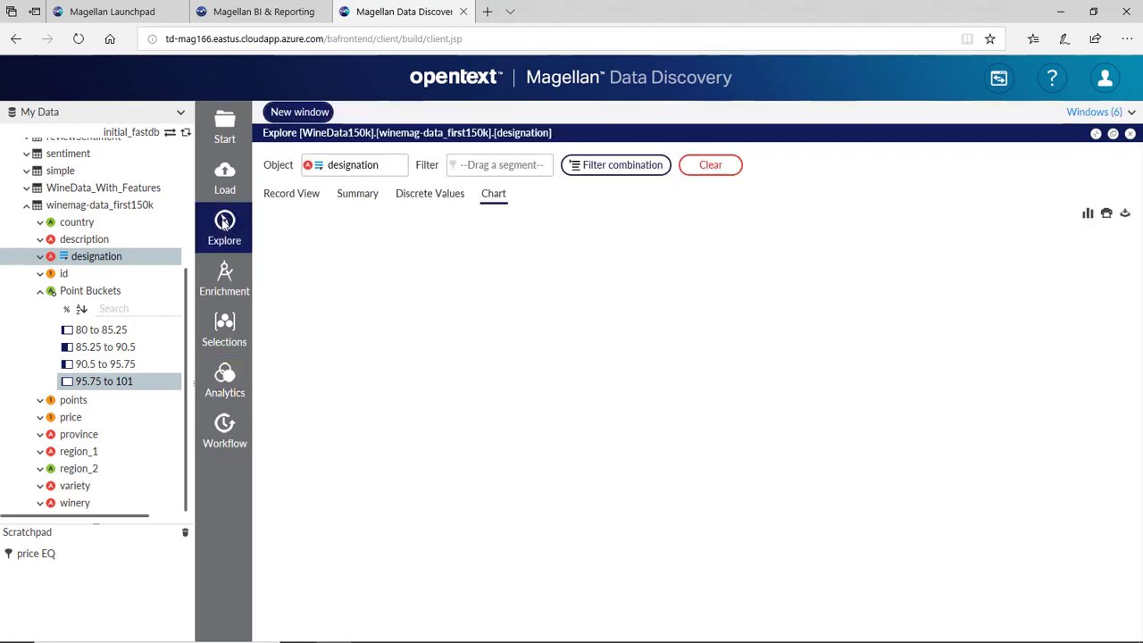
click(427, 196)
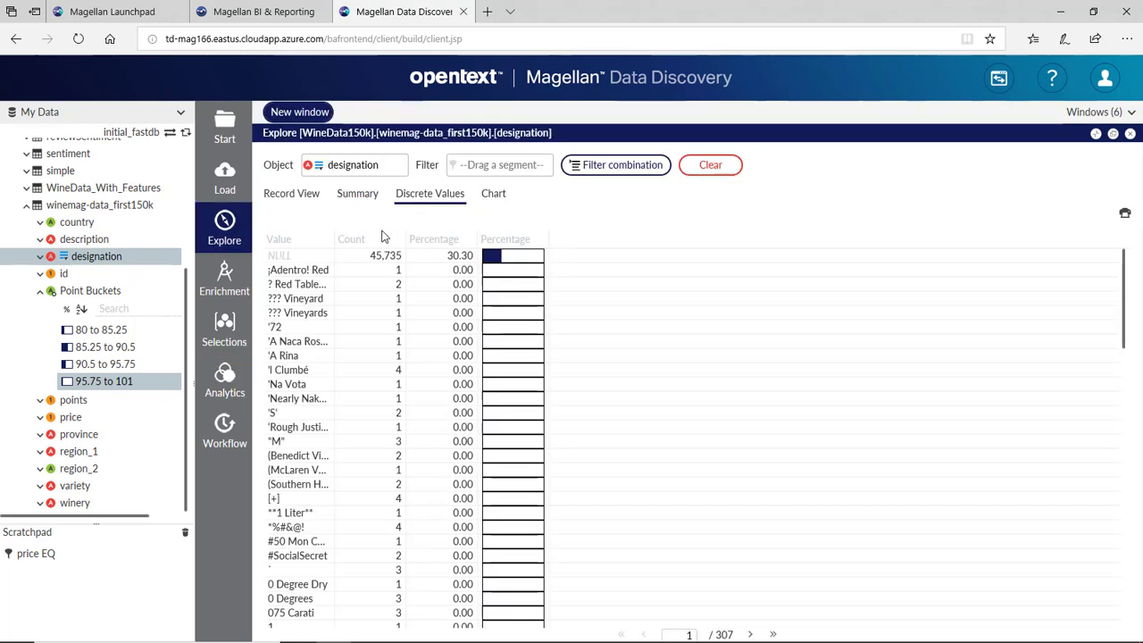
drag(279, 255, 62, 575)
right_click(62, 576)
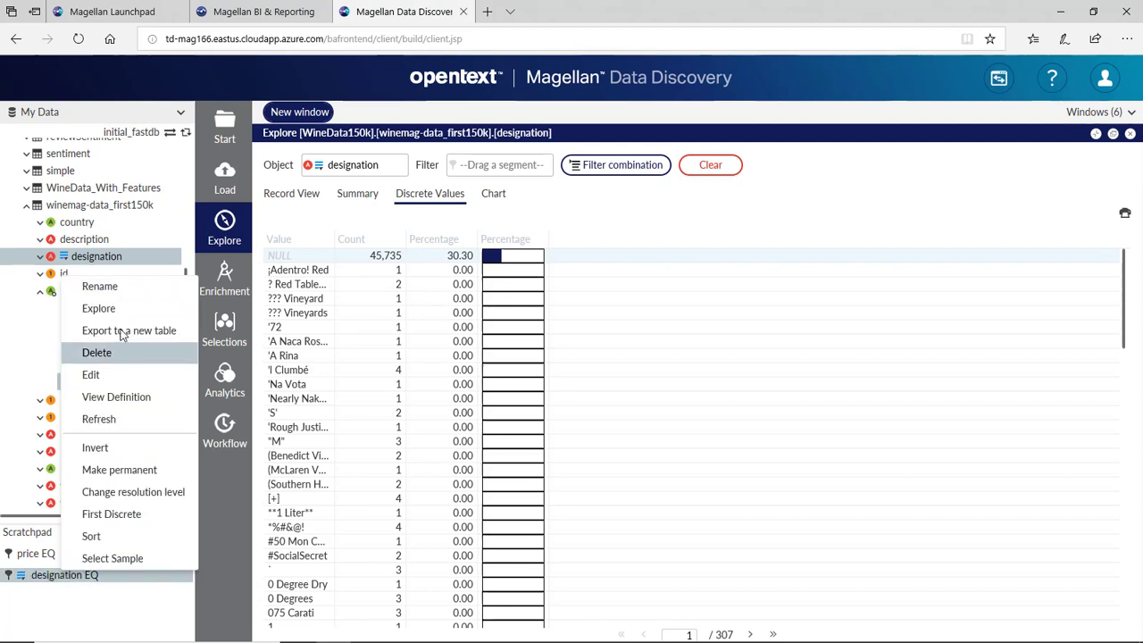
click(125, 453)
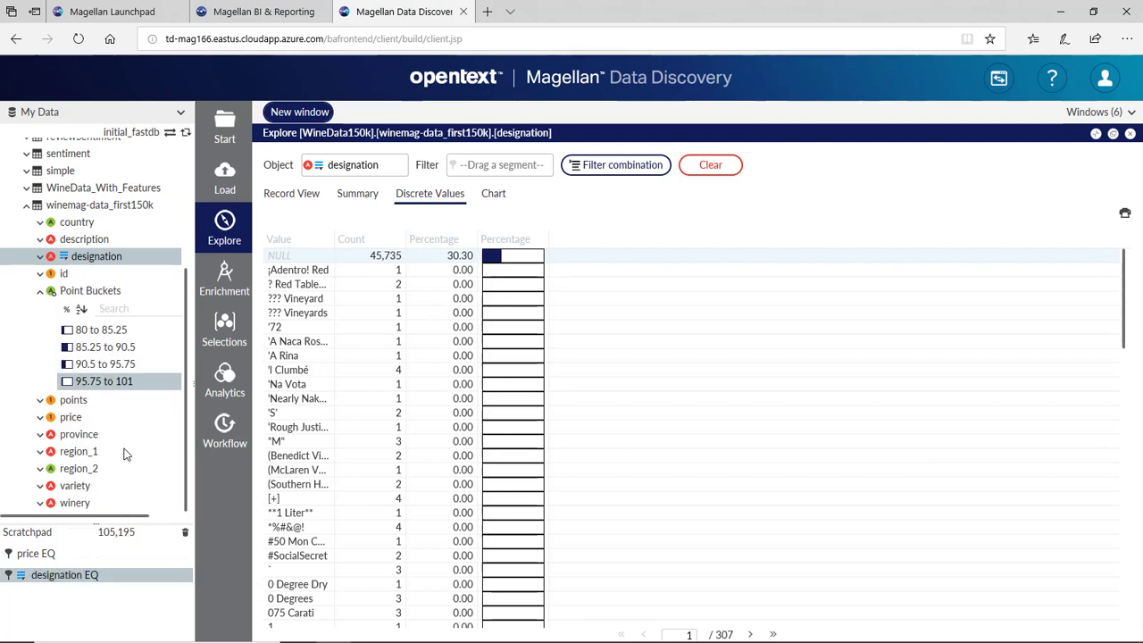
- Save country's NULL values as a country EQ selection and invert it, leaving 150,925 records
drag(78, 225, 225, 222)
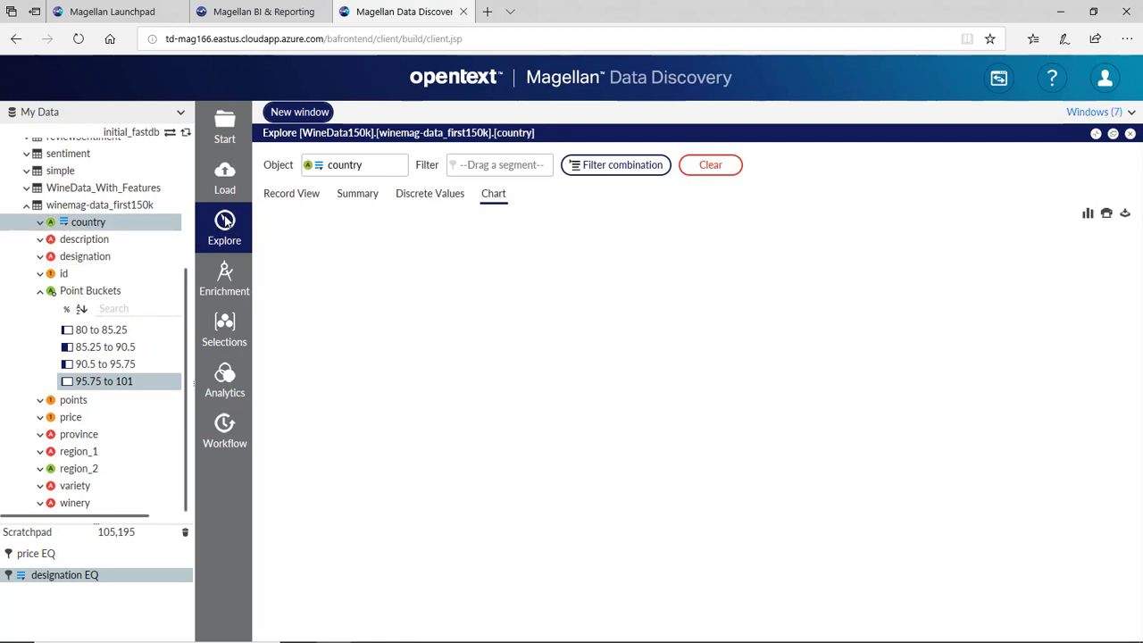
click(437, 195)
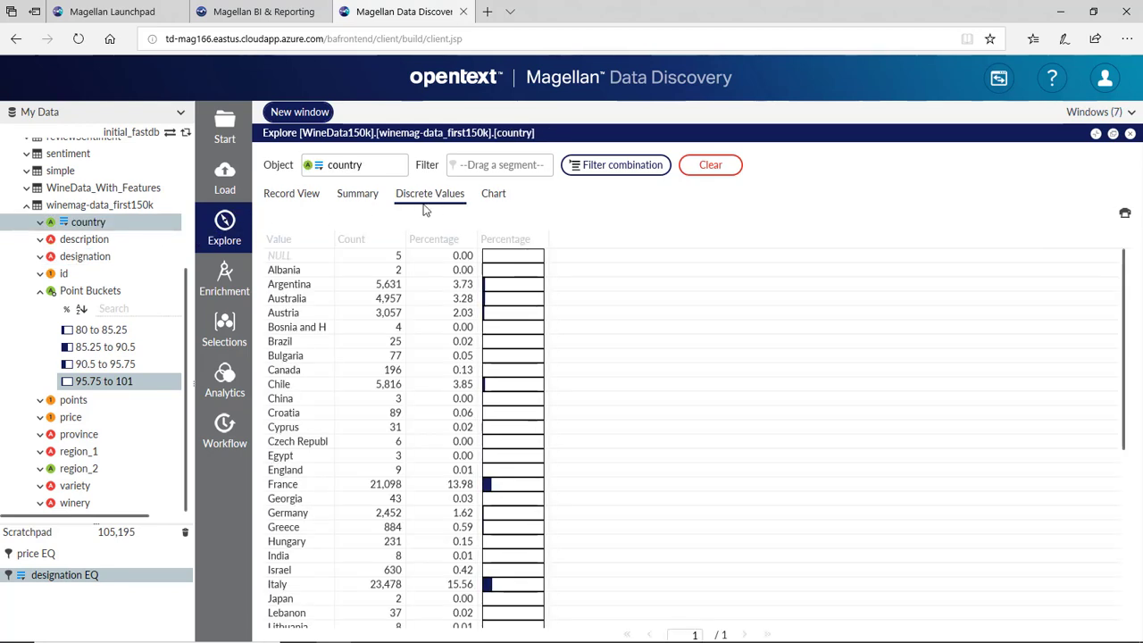
drag(322, 260, 61, 598)
right_click(56, 600)
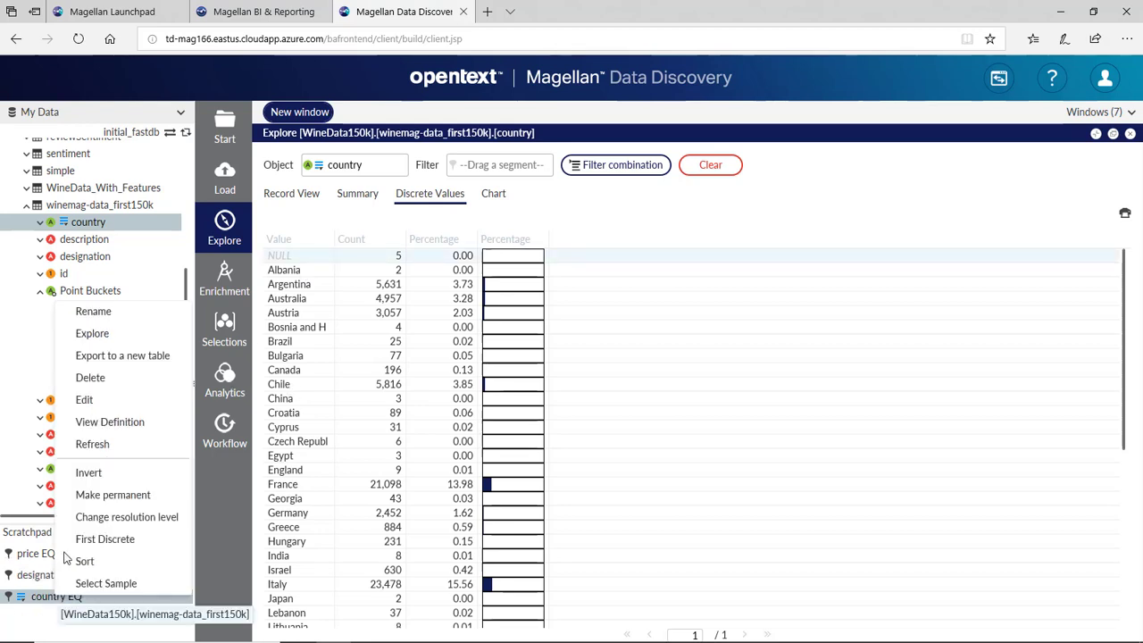
click(102, 471)
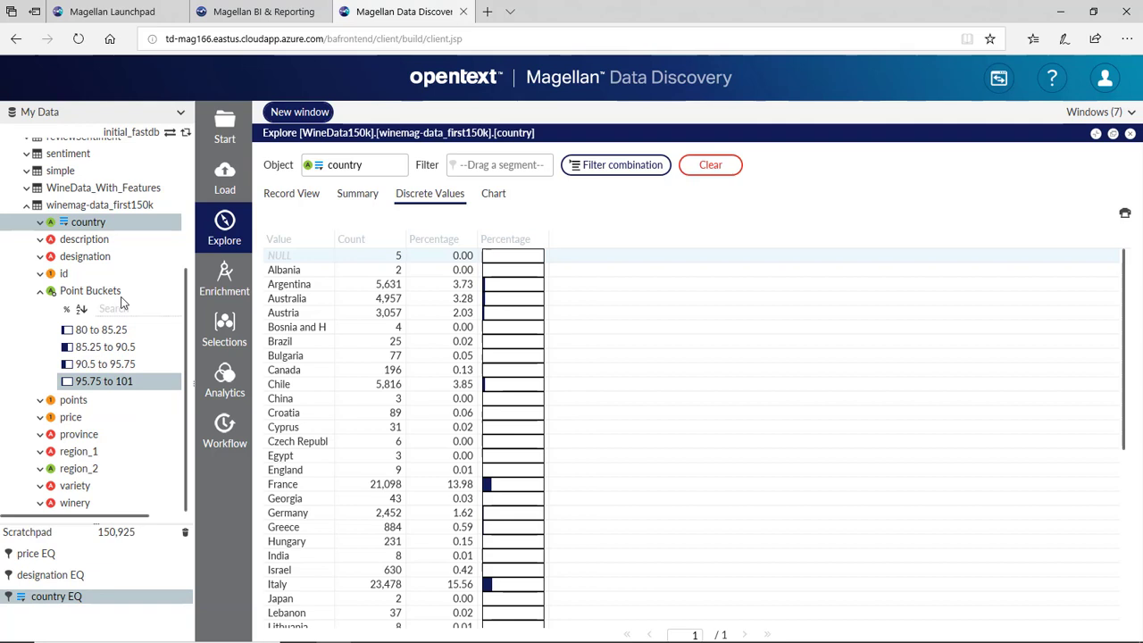
scroll(123, 301, up, 3)
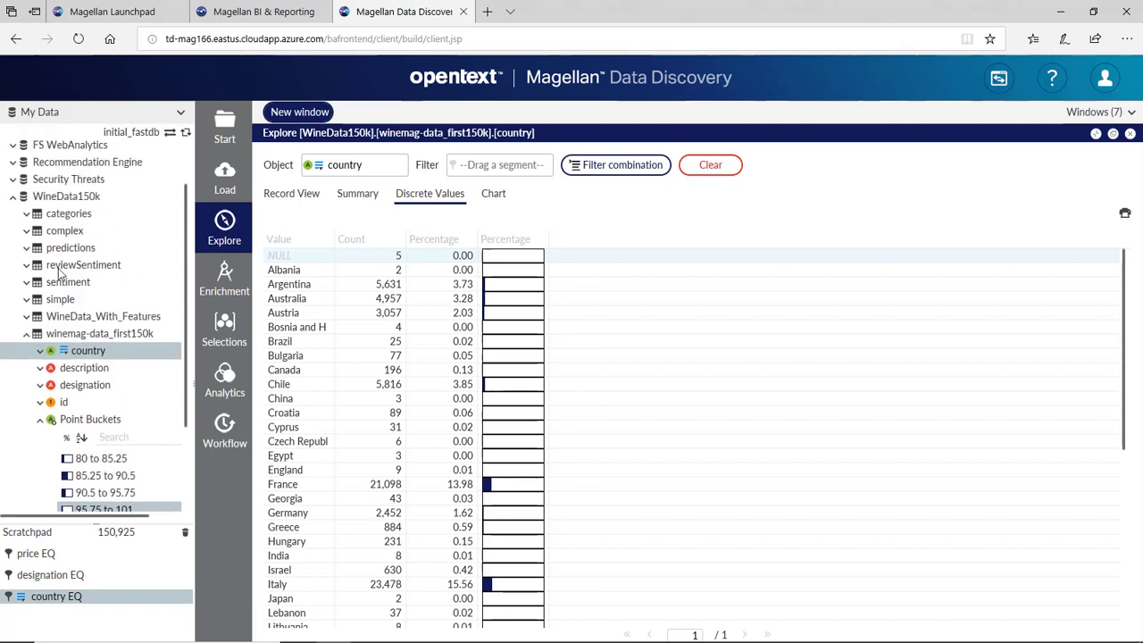
- From reviewSentiment, save negativeToneScore's NULL values as a selection and invert it to exclude them
click(27, 265)
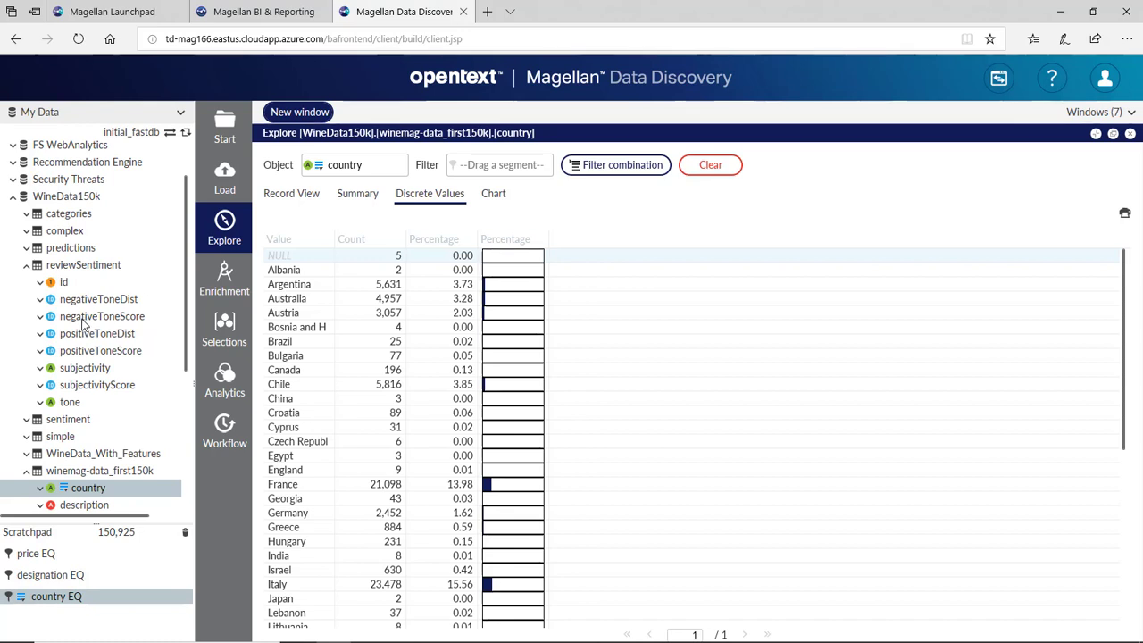
drag(100, 320, 235, 230)
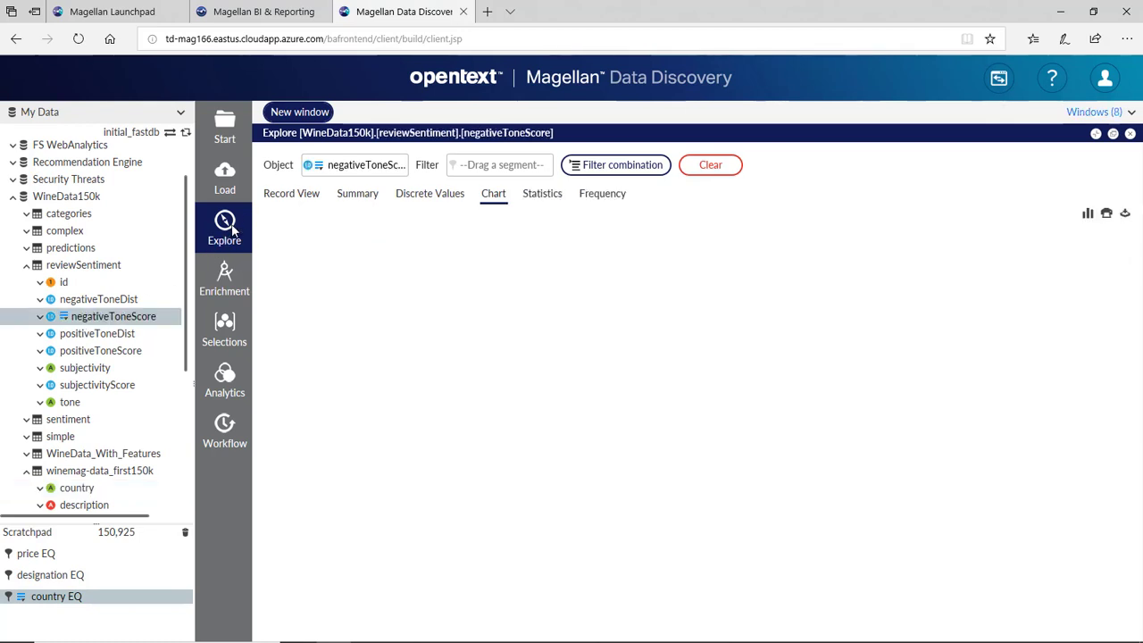
click(440, 197)
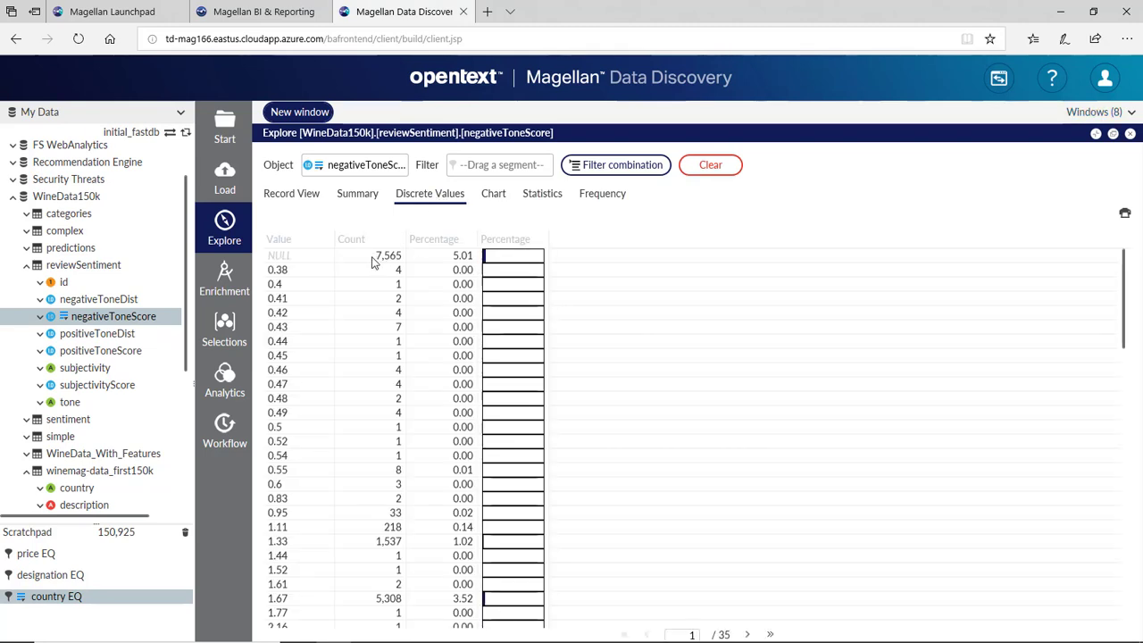
drag(221, 373, 79, 627)
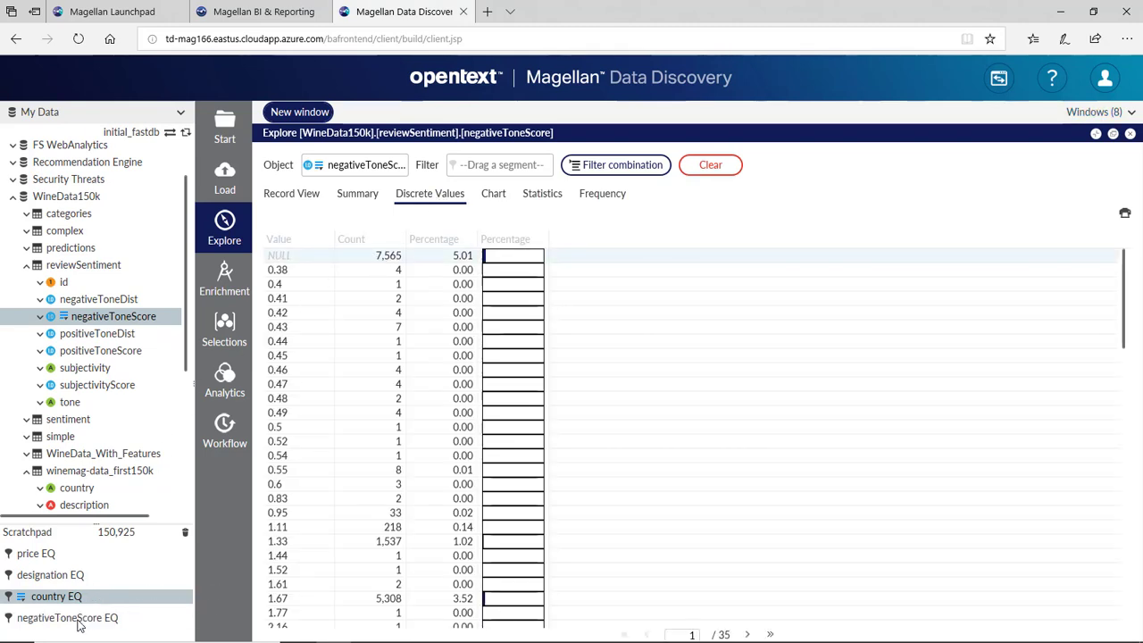
right_click(77, 626)
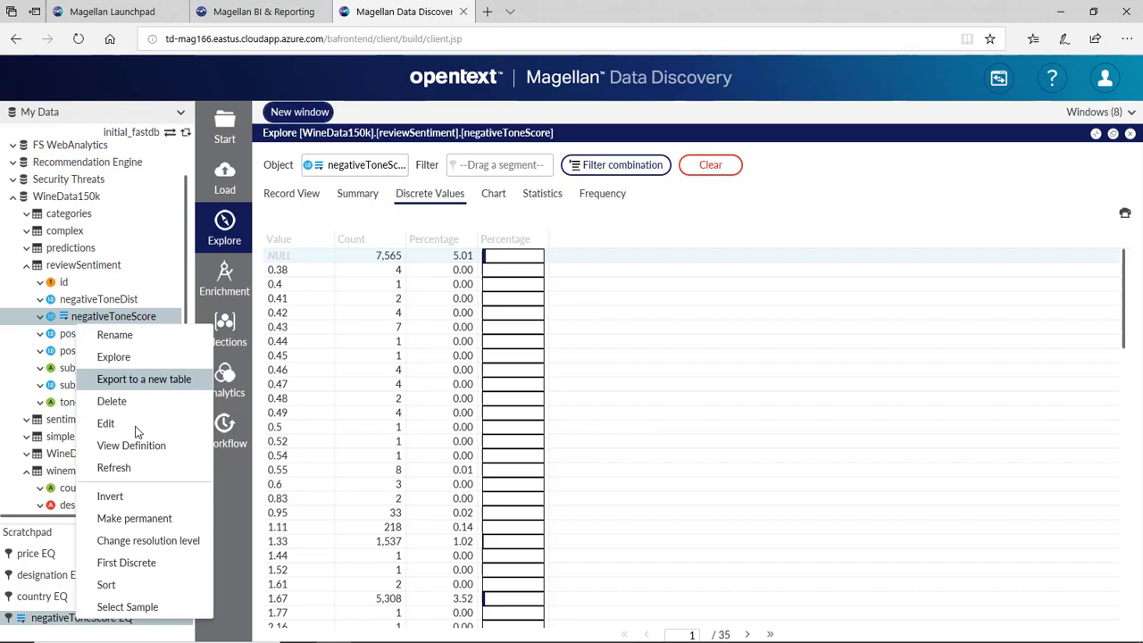
click(138, 500)
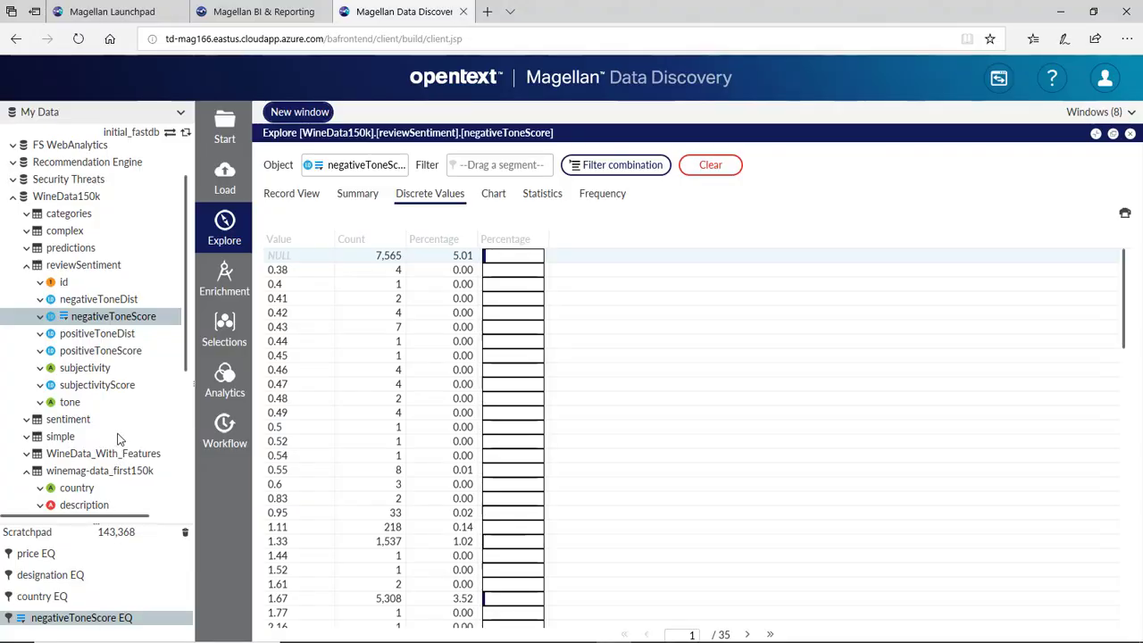
- Set up a new-table export segmented by the negativeToneScore, country, designation and price EQ selections
click(232, 283)
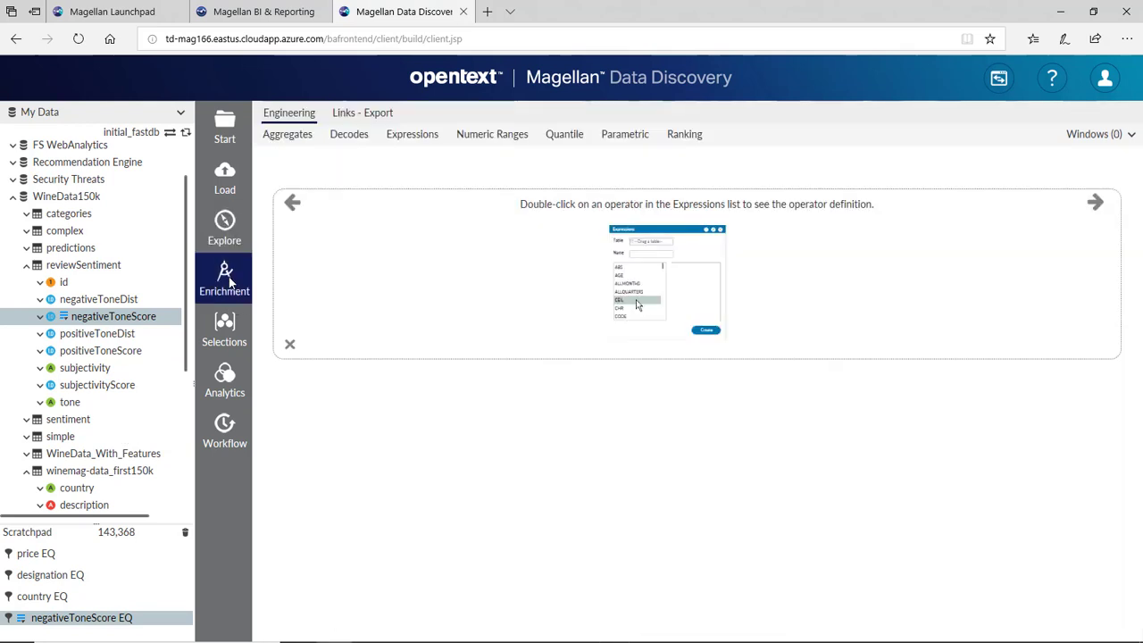
click(358, 114)
click(330, 139)
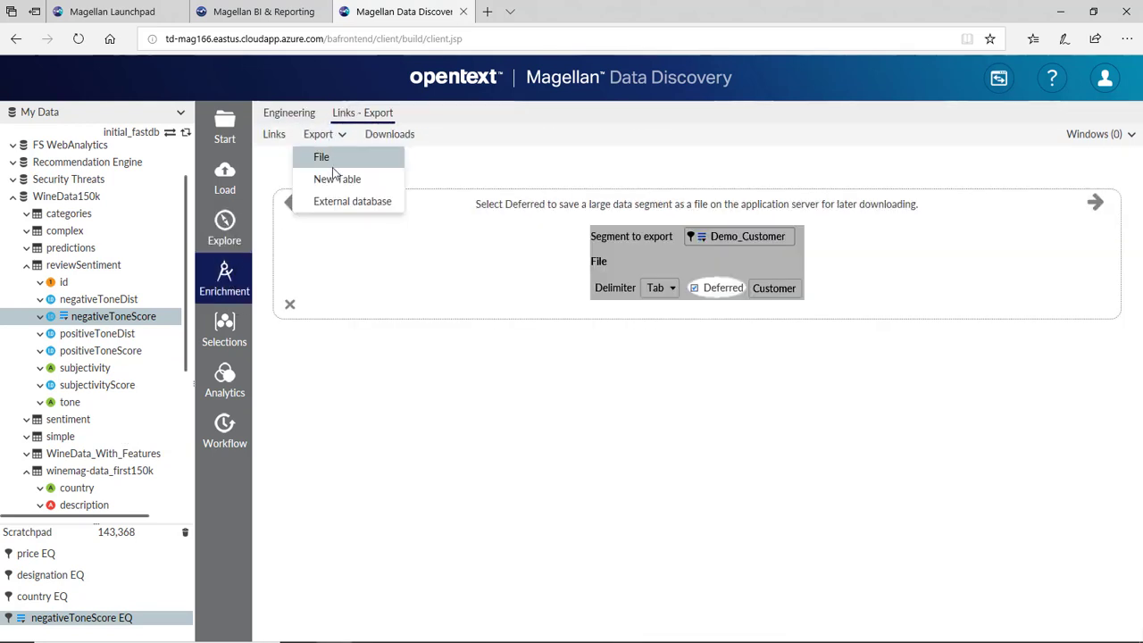
click(335, 180)
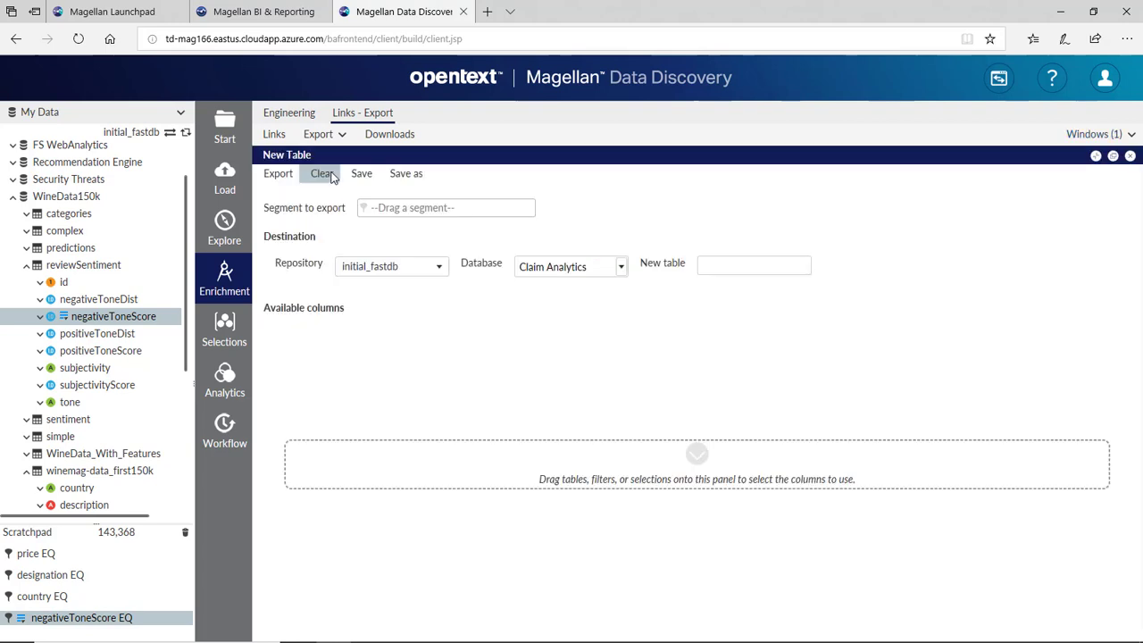
drag(79, 623, 425, 210)
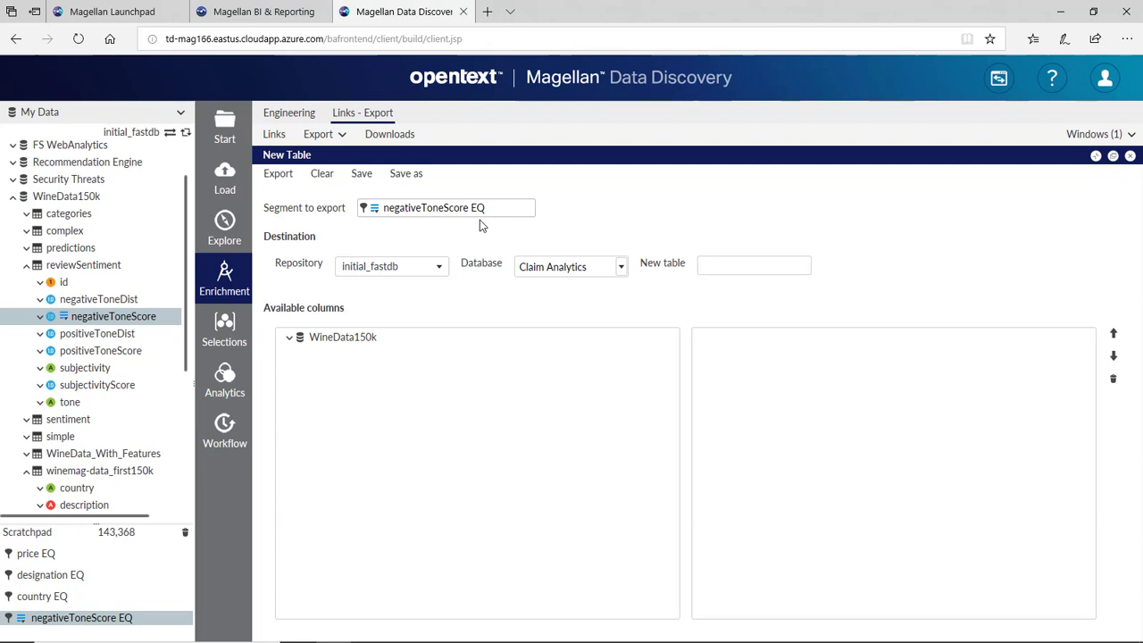
drag(273, 382, 409, 211)
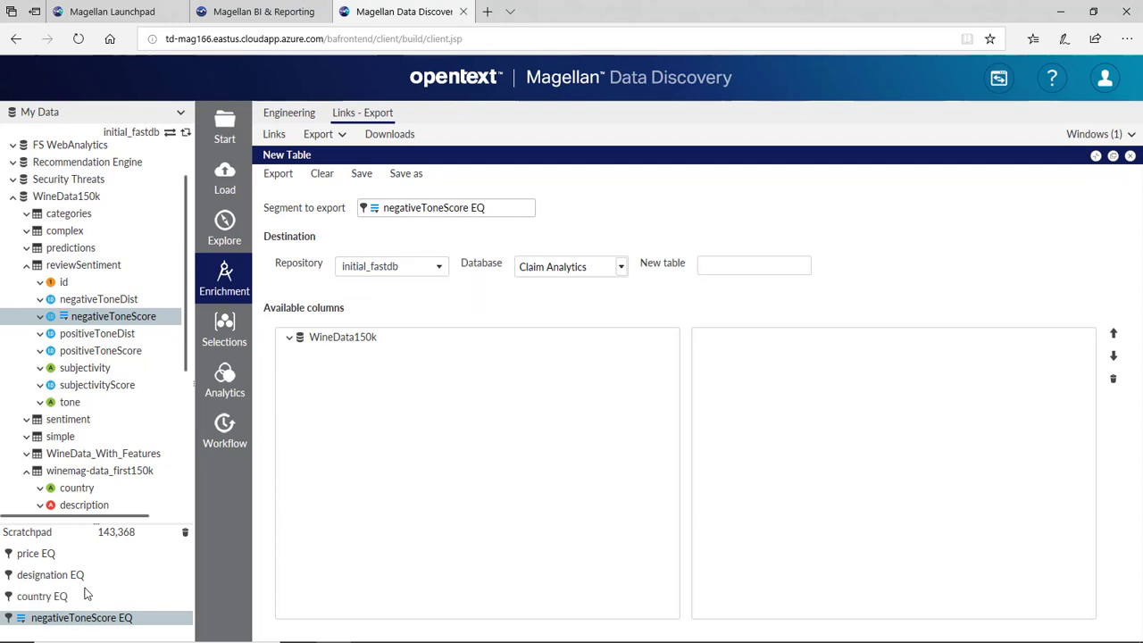
drag(72, 574, 437, 219)
click(458, 223)
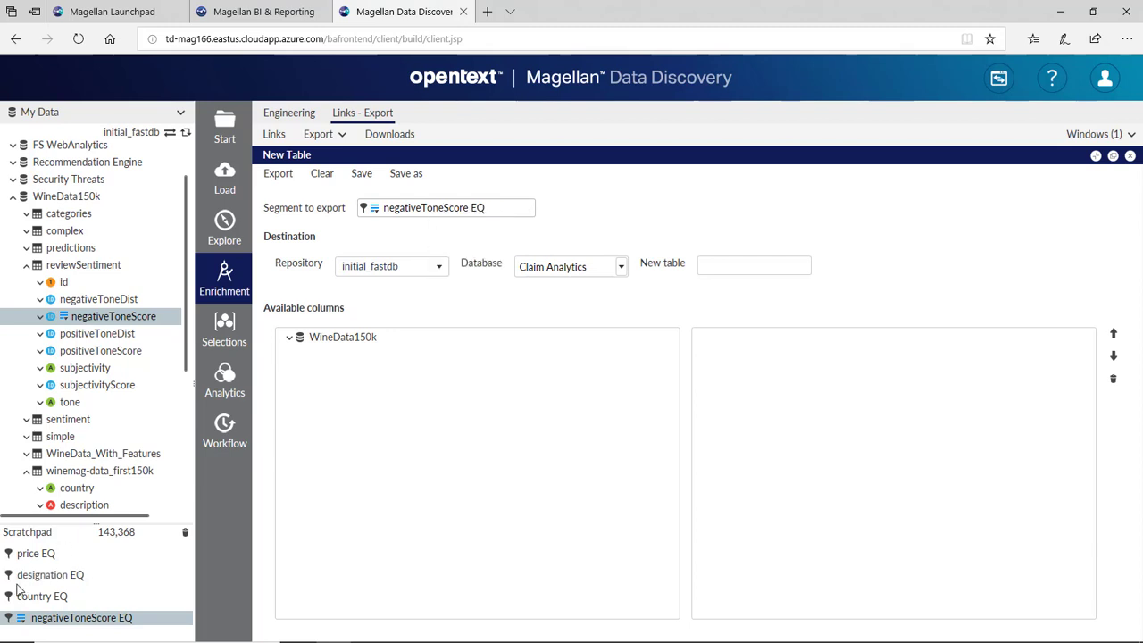
drag(41, 553, 454, 222)
click(457, 222)
- Target the WineData150k database and name the new table WineData_Clean
click(621, 271)
click(624, 268)
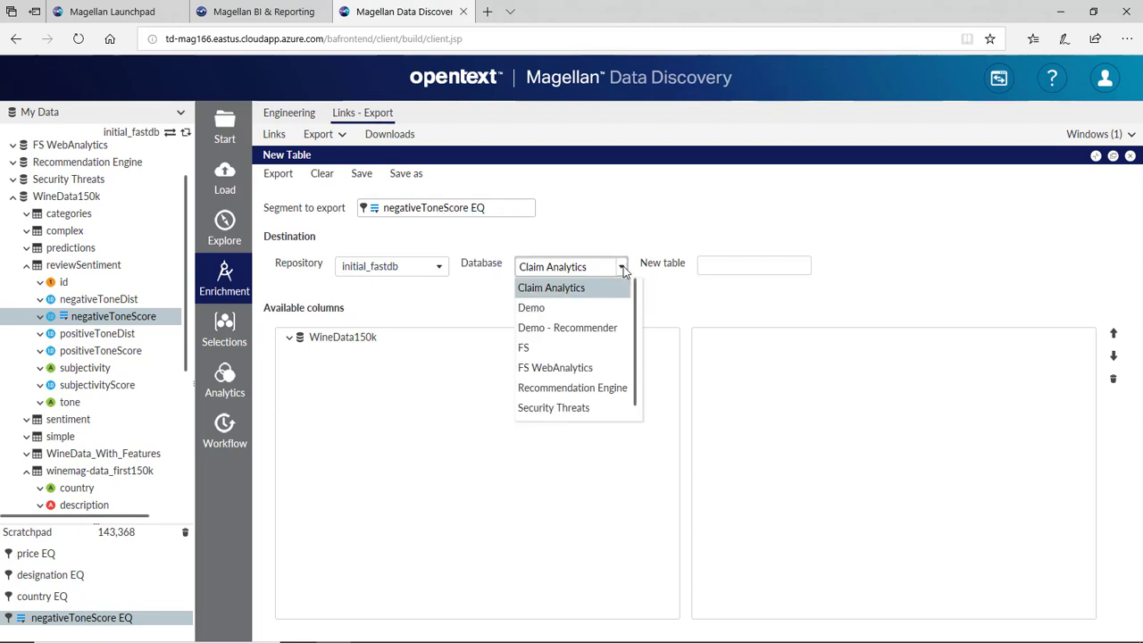
scroll(583, 411, down, 1)
click(582, 411)
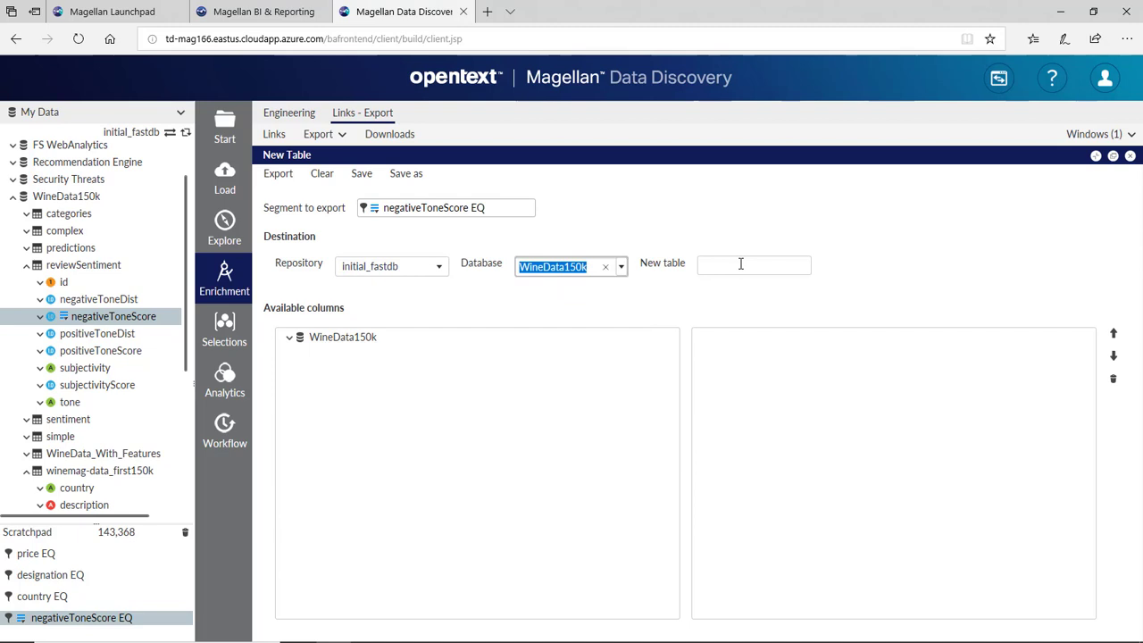
click(744, 266)
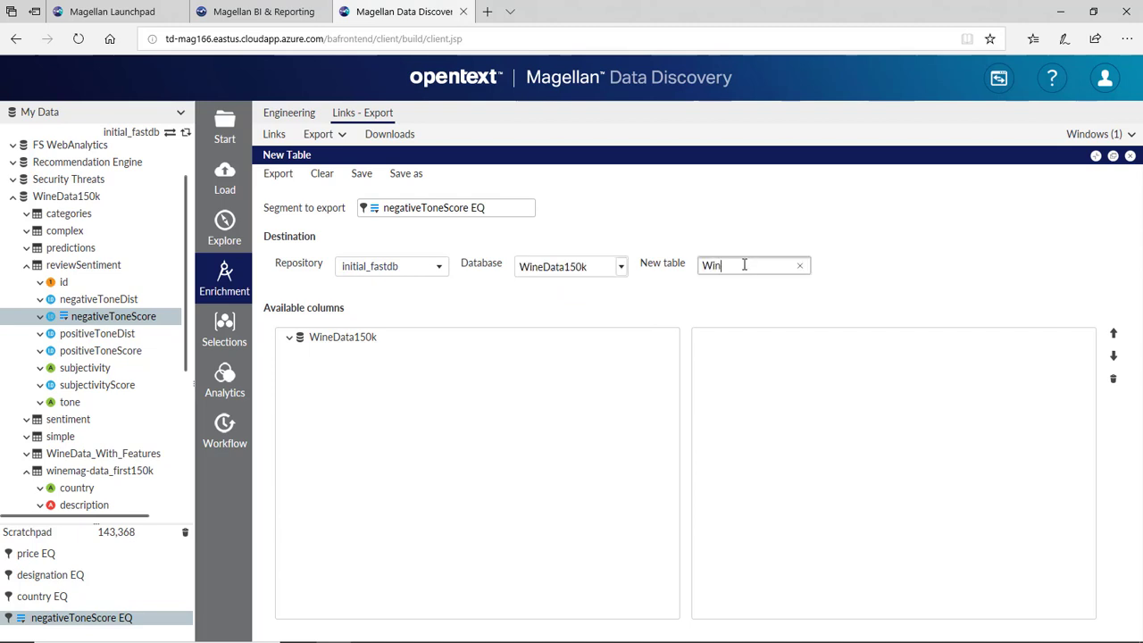
text(WineData_Clean)
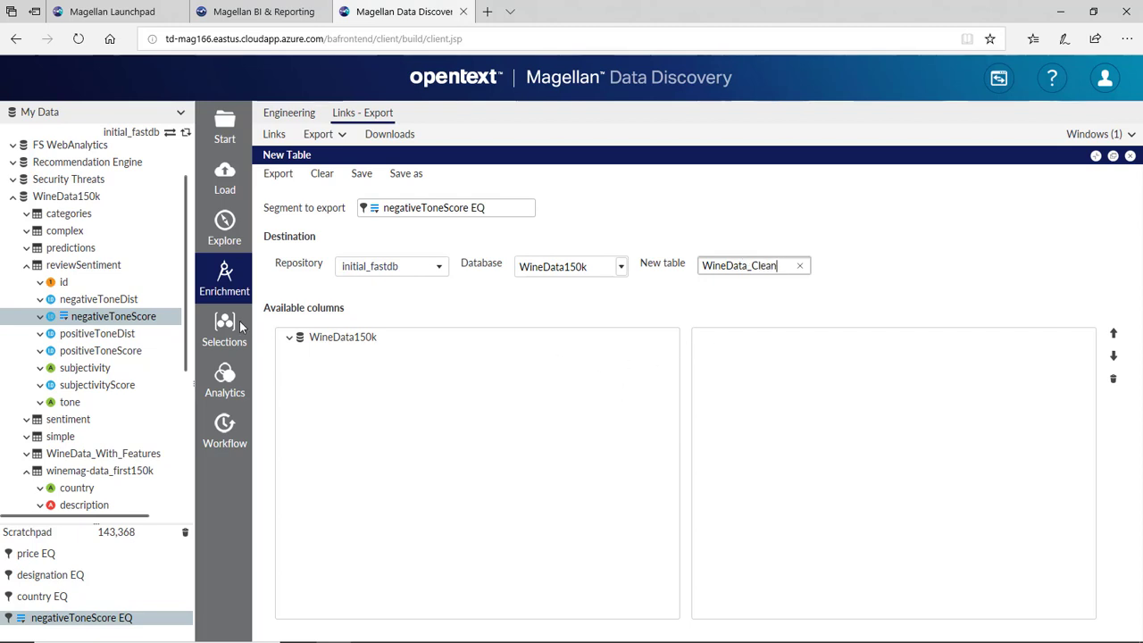
- Add all reviewSentiment and winemag-data_first150k columns and run the export
click(289, 337)
drag(330, 355, 804, 389)
drag(393, 373, 935, 544)
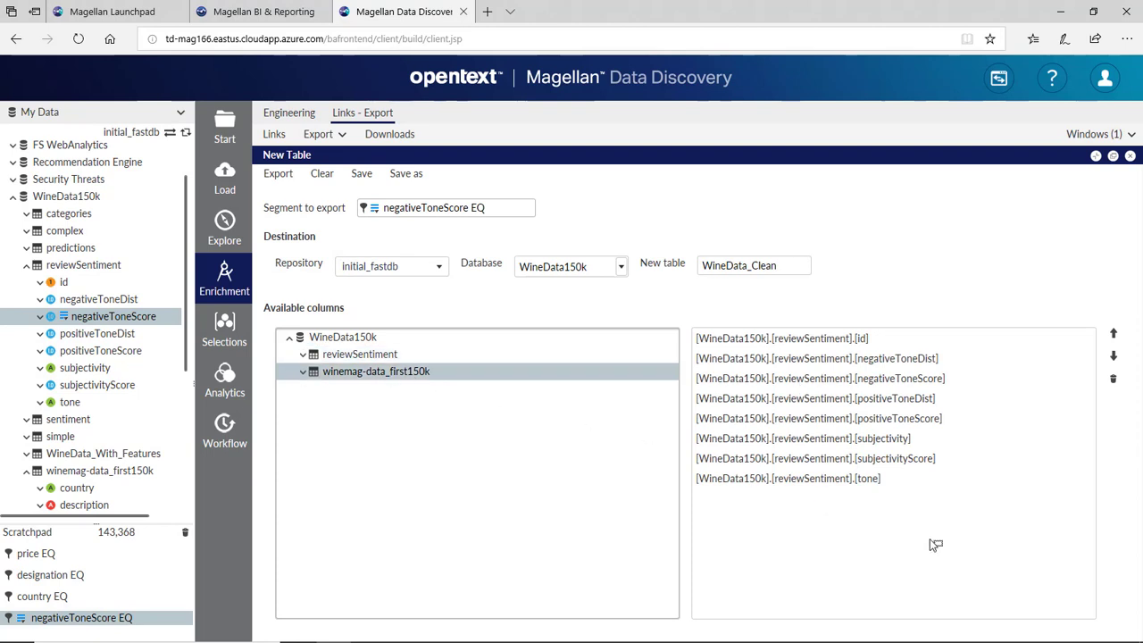
scroll(935, 510, down, 3)
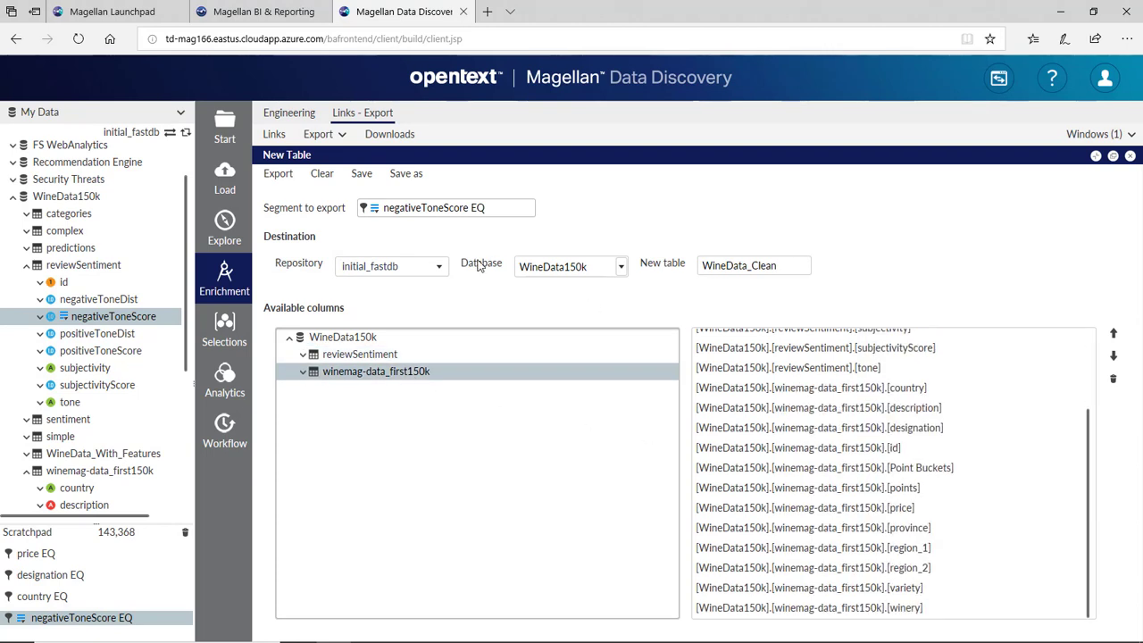
click(278, 174)
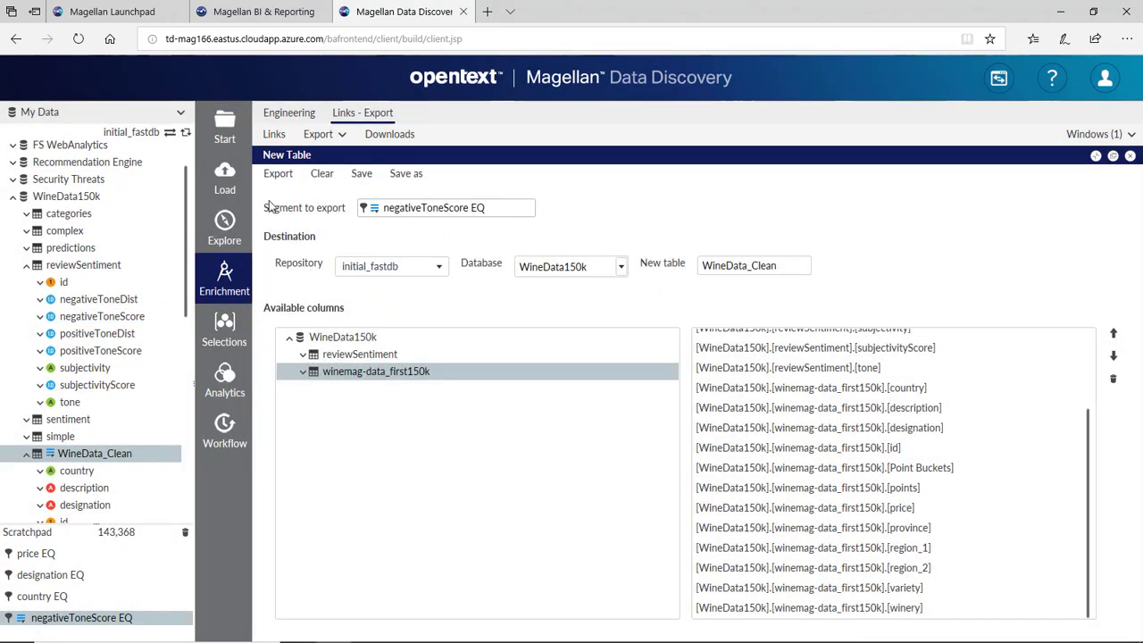
- Add a Top Countries expression column to WineData_Clean using the pasted IF country expression
scroll(94, 358, down, 1)
scroll(87, 372, down, 1)
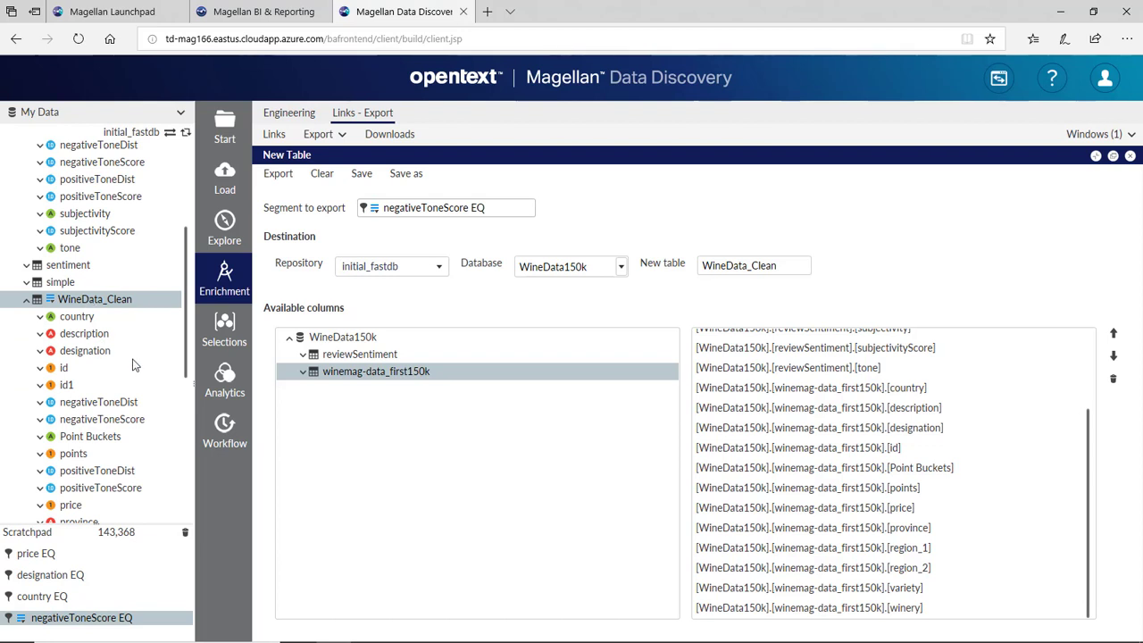
click(291, 114)
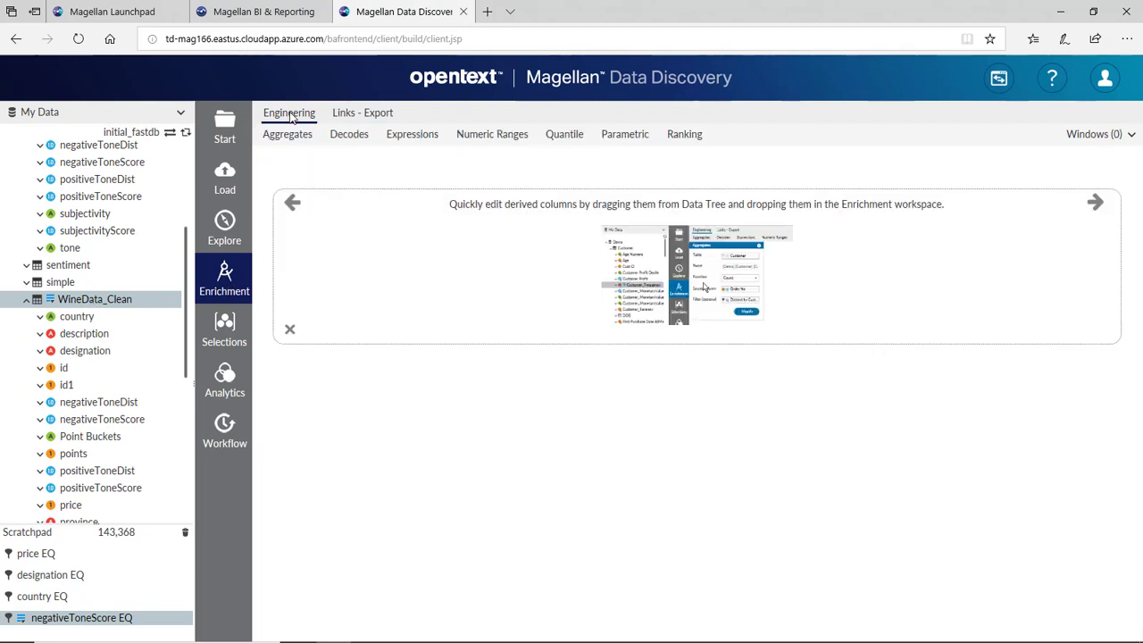
click(423, 138)
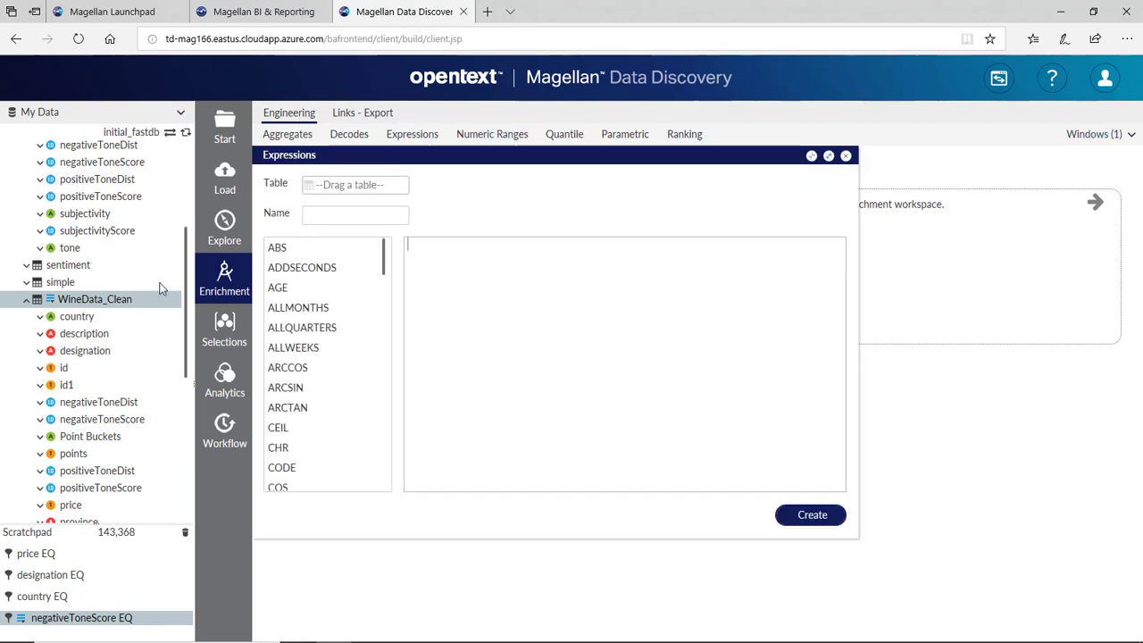
drag(98, 305, 313, 185)
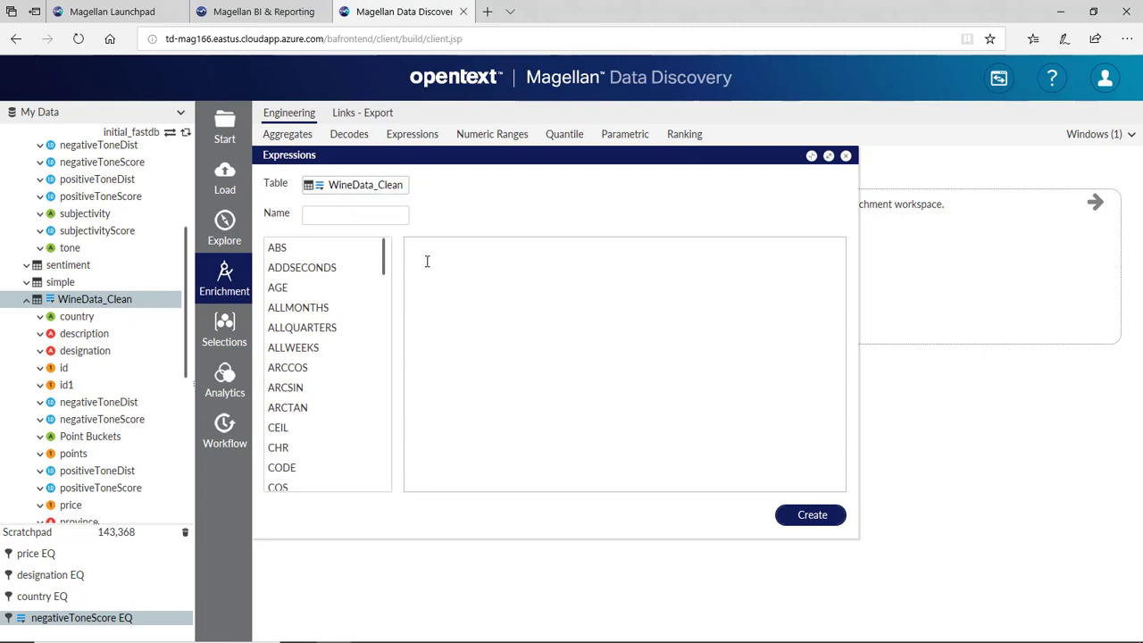
text(IF([WineData150k].[WineData_Clean].[country] = "US" OR[WineData150k].[WineData_Clean].[country] = "Italy" OR[WineData150k].[WineData_Clean].[country] = "Spain" OR[WineData150k].[WineData_Clean].[country] = "Chile" OR[WineData150k].[WineData_Clean].[country] = "France",[WineData150k].[WineData_Clean].[country],"Other"))
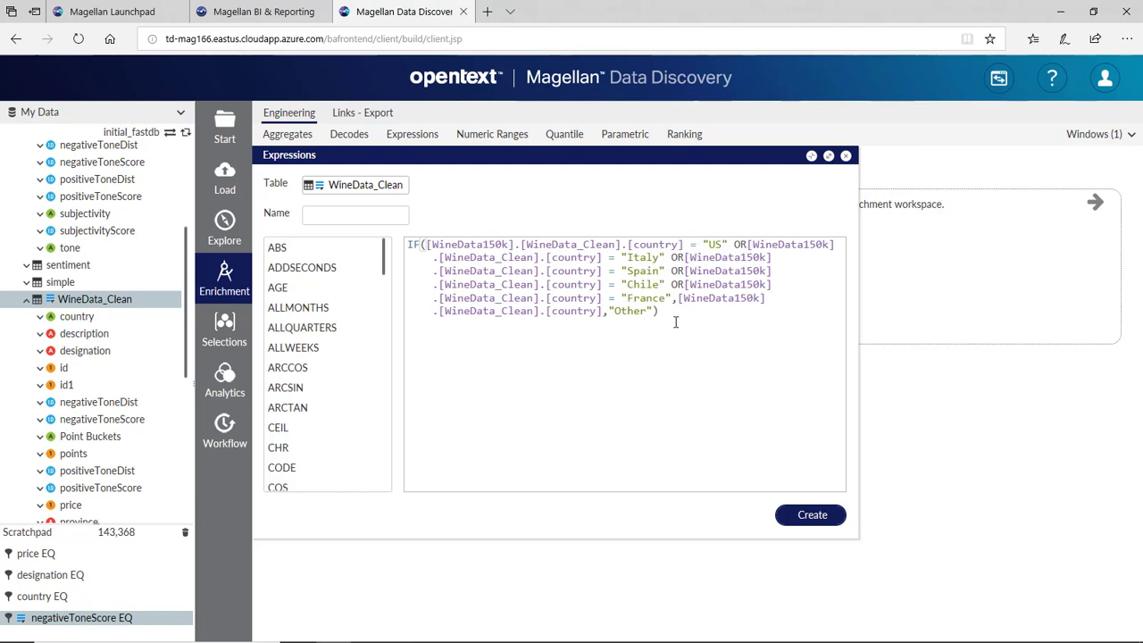
click(362, 216)
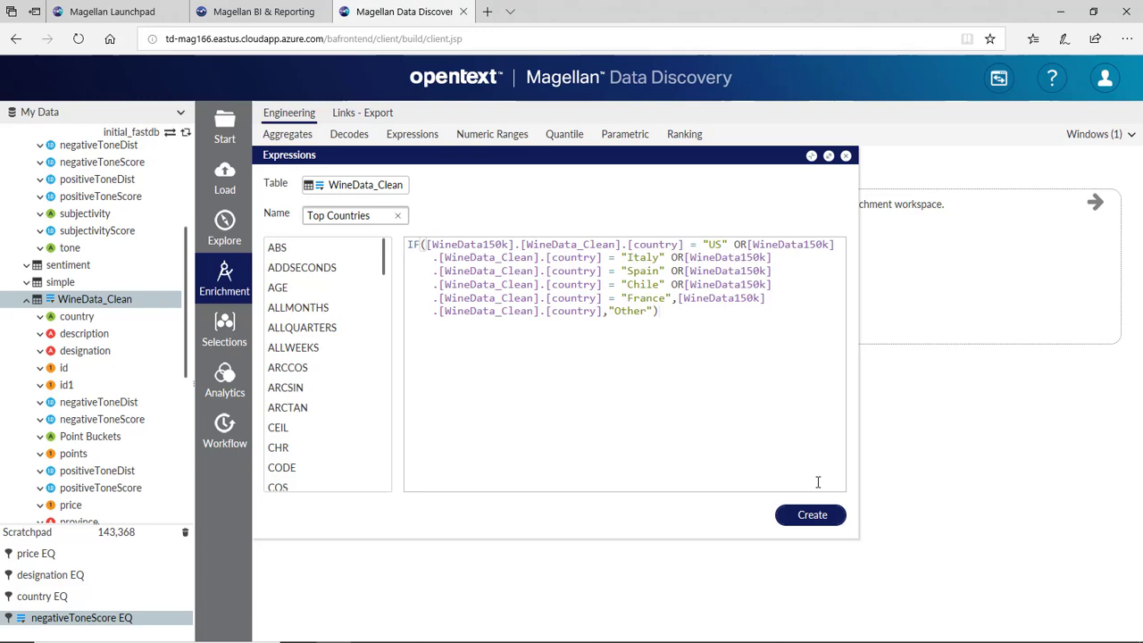
click(812, 515)
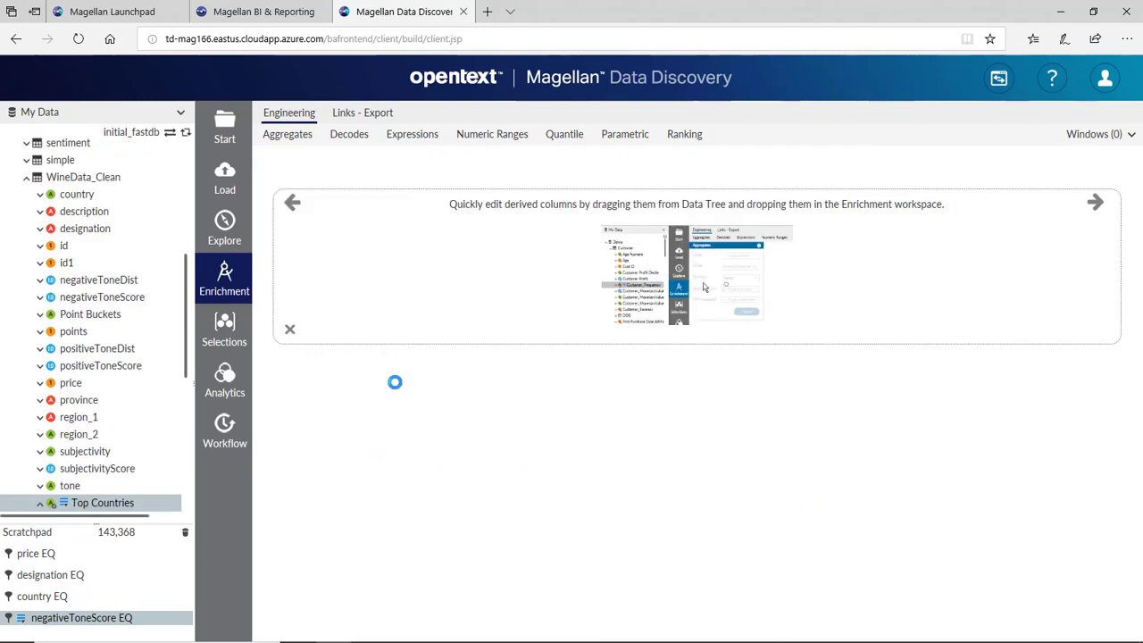
scroll(119, 365, down, 4)
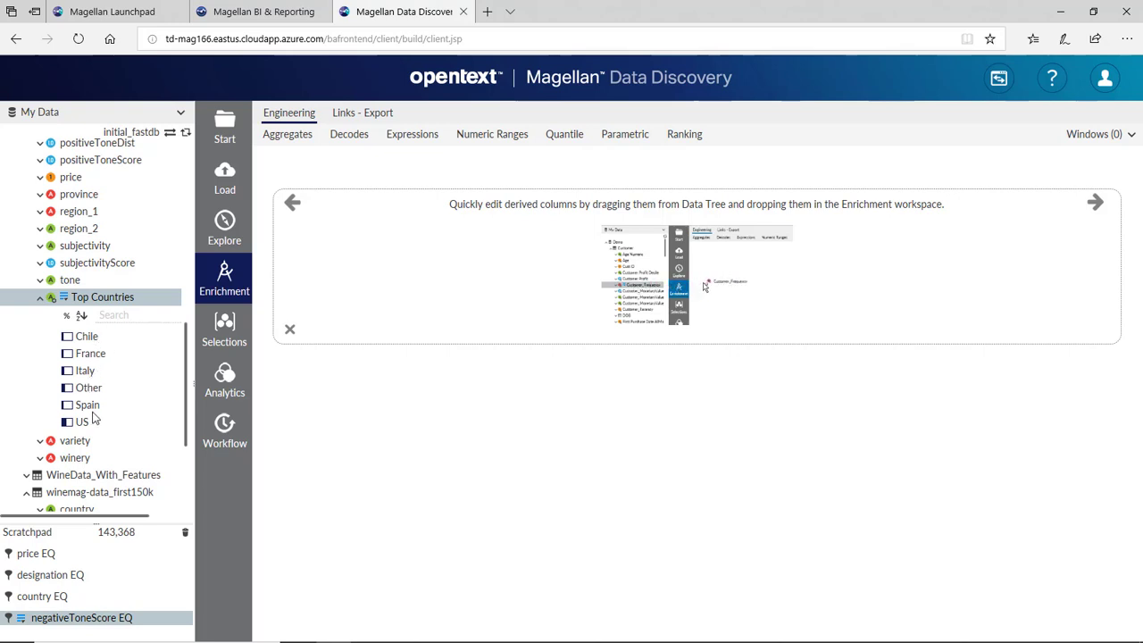
mouse_move(90, 416)
- Generate 0/1 boolean columns from Top Countries with Advanced Preprocessing
click(224, 378)
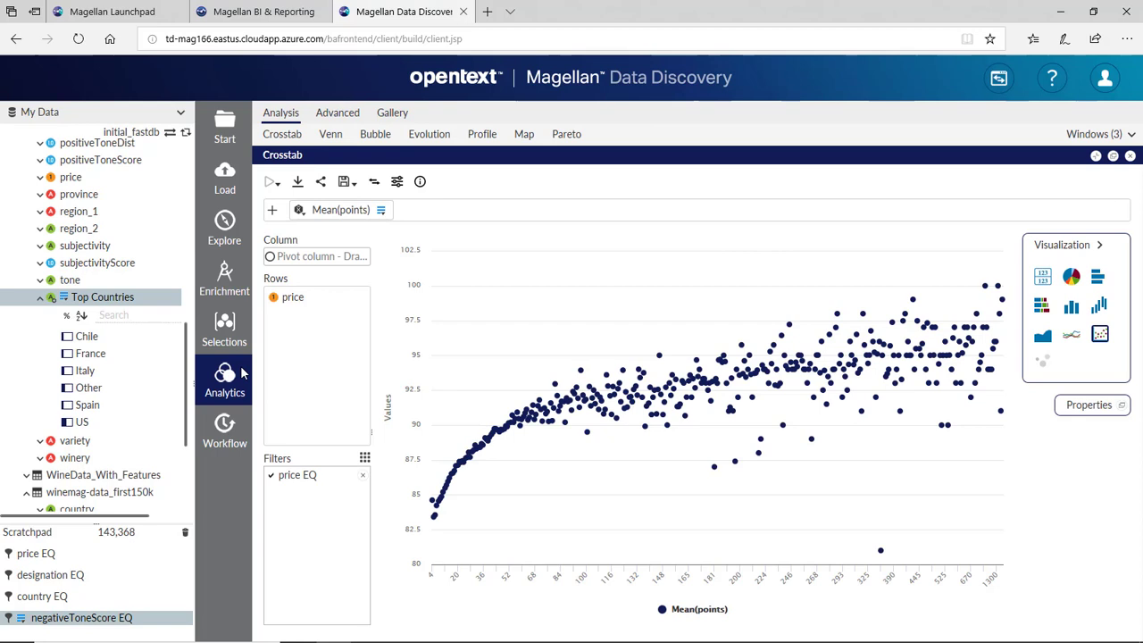
click(337, 119)
click(317, 139)
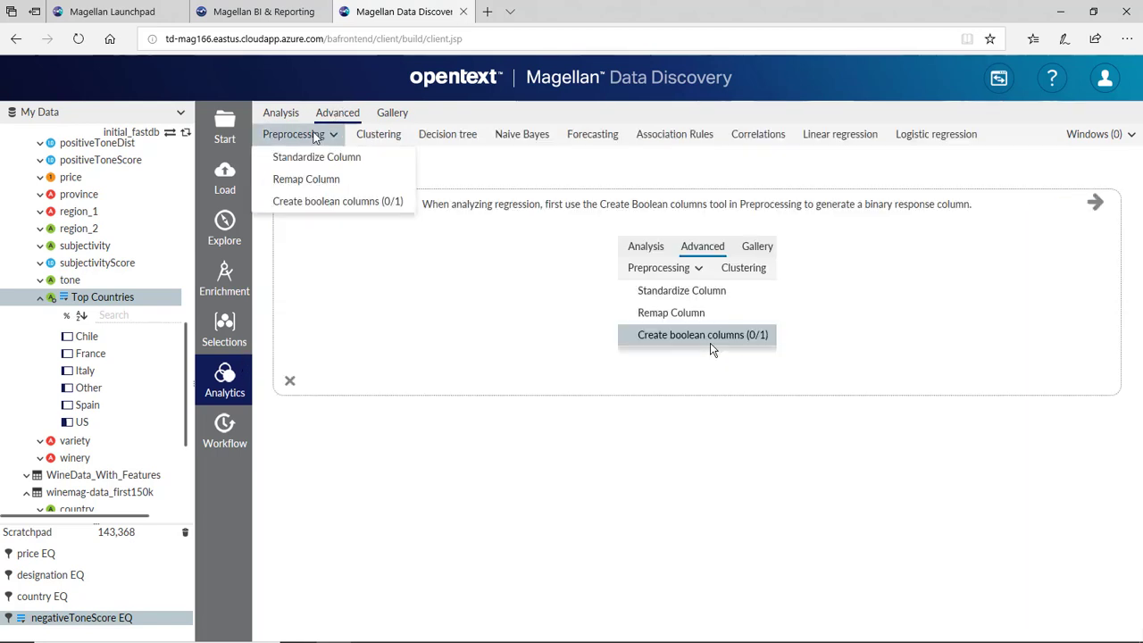
click(347, 204)
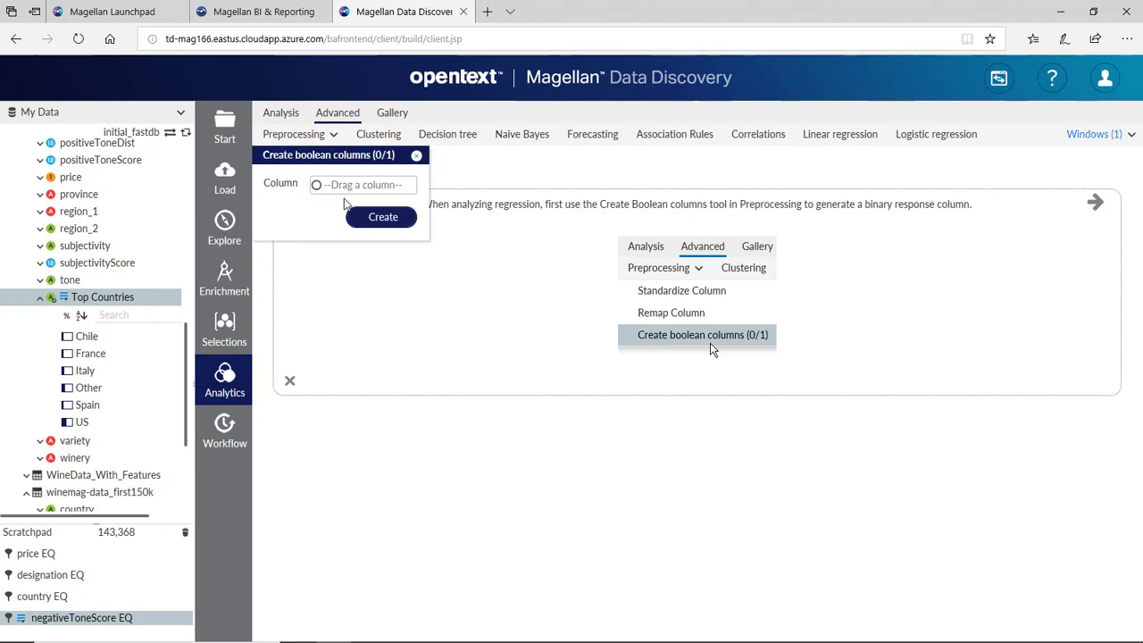
drag(109, 299, 362, 185)
click(384, 218)
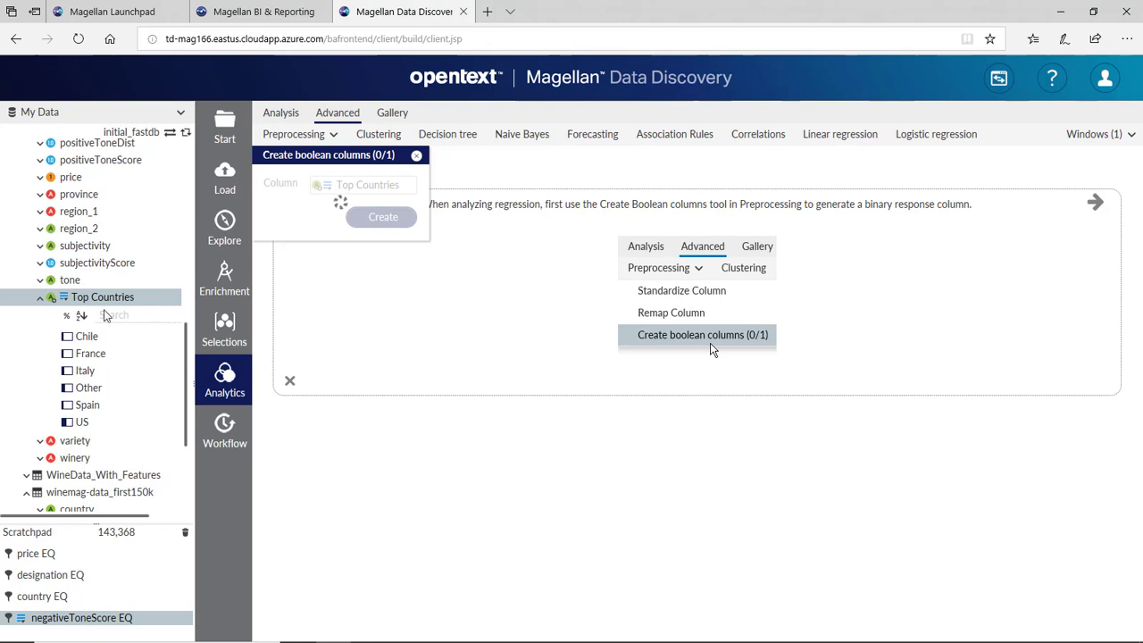
- Check the Top Countries EQ Chile values and scroll through the new country columns
scroll(105, 335, down, 2)
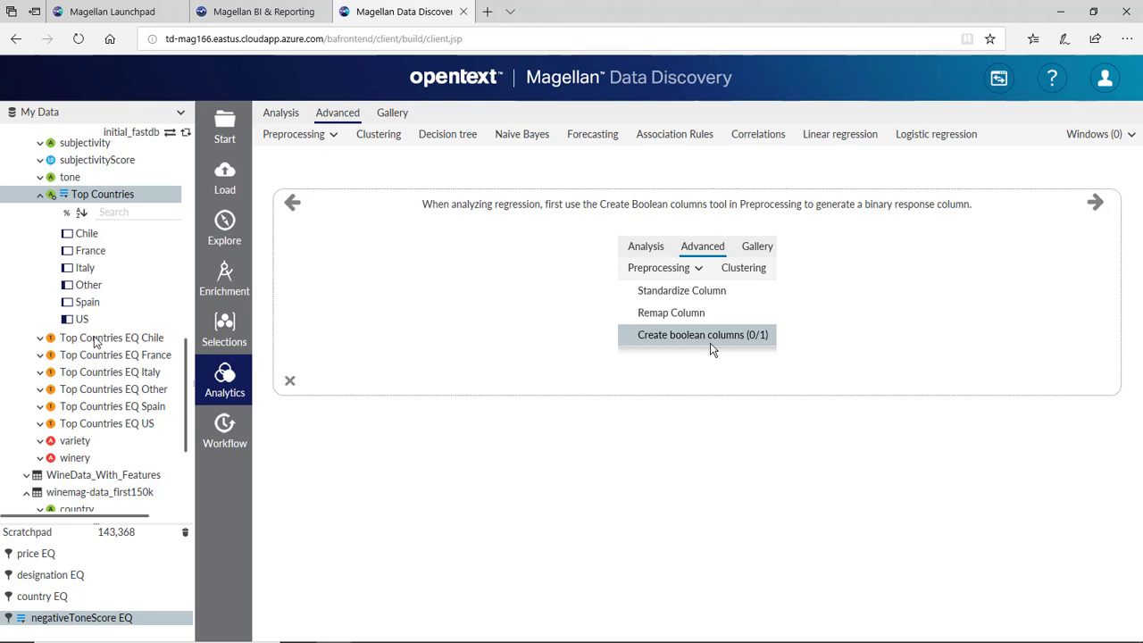
click(40, 339)
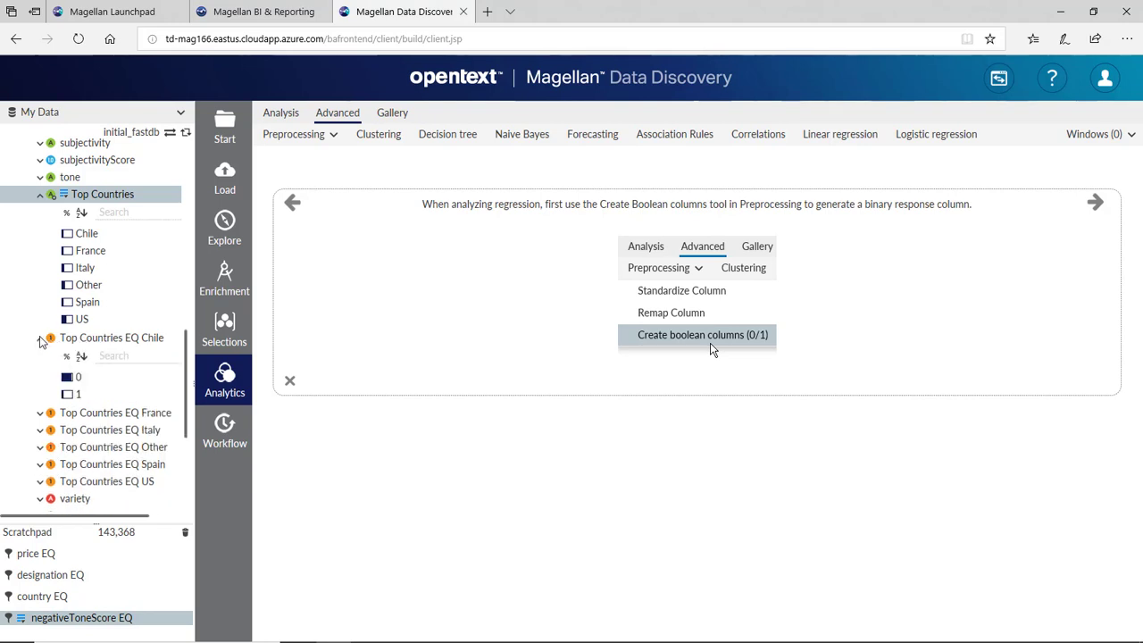
click(41, 340)
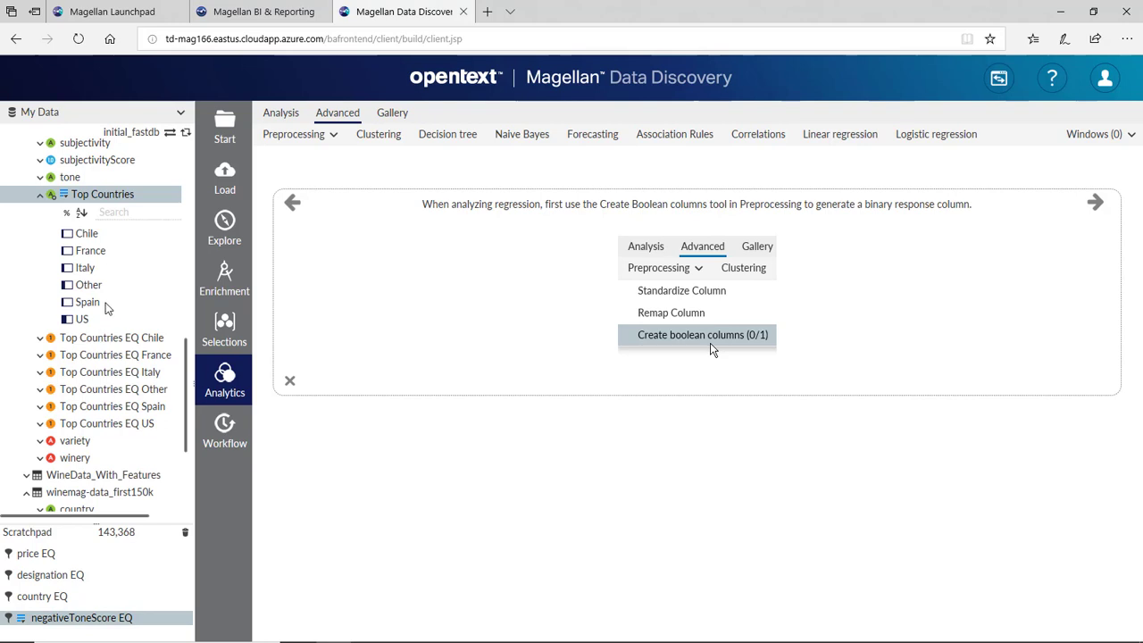
scroll(106, 309, down, 3)
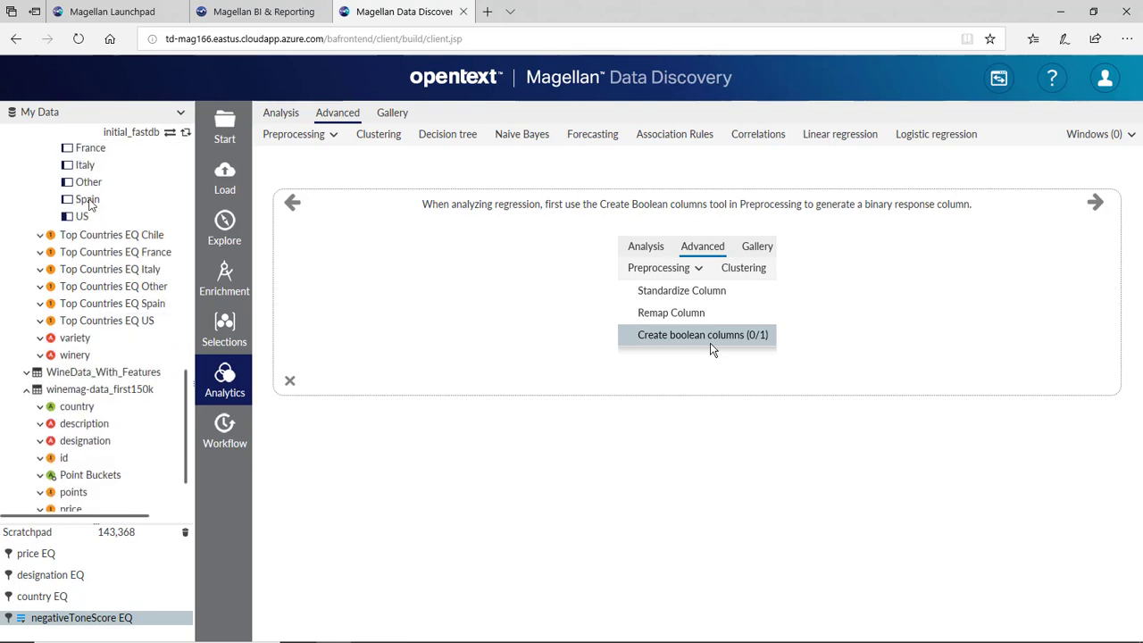
scroll(128, 304, down, 10)
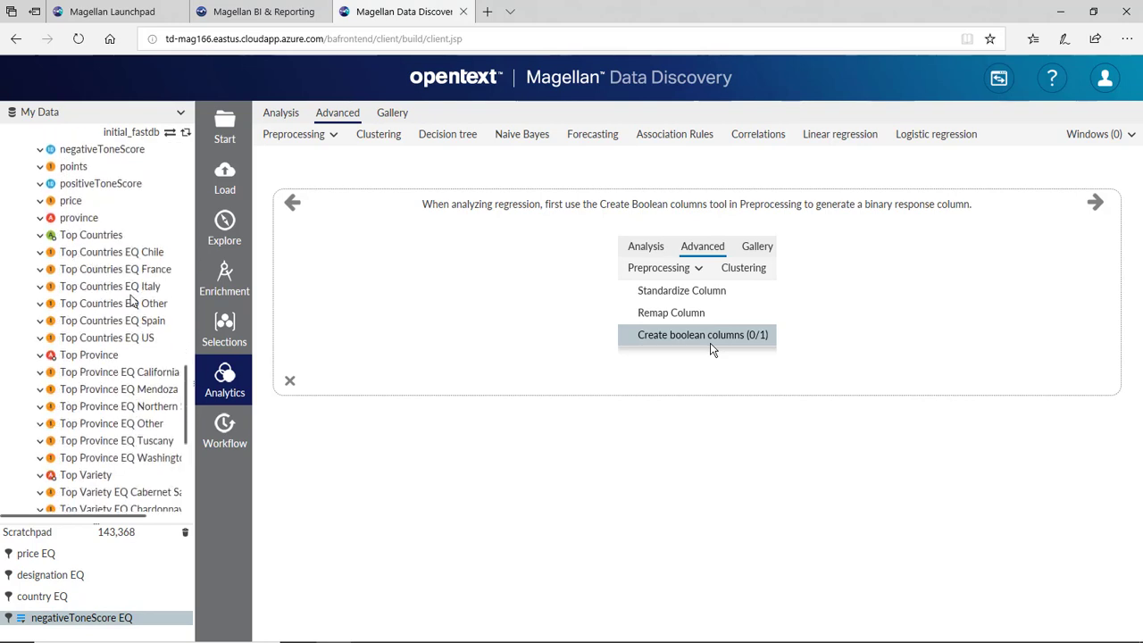
scroll(132, 302, down, 2)
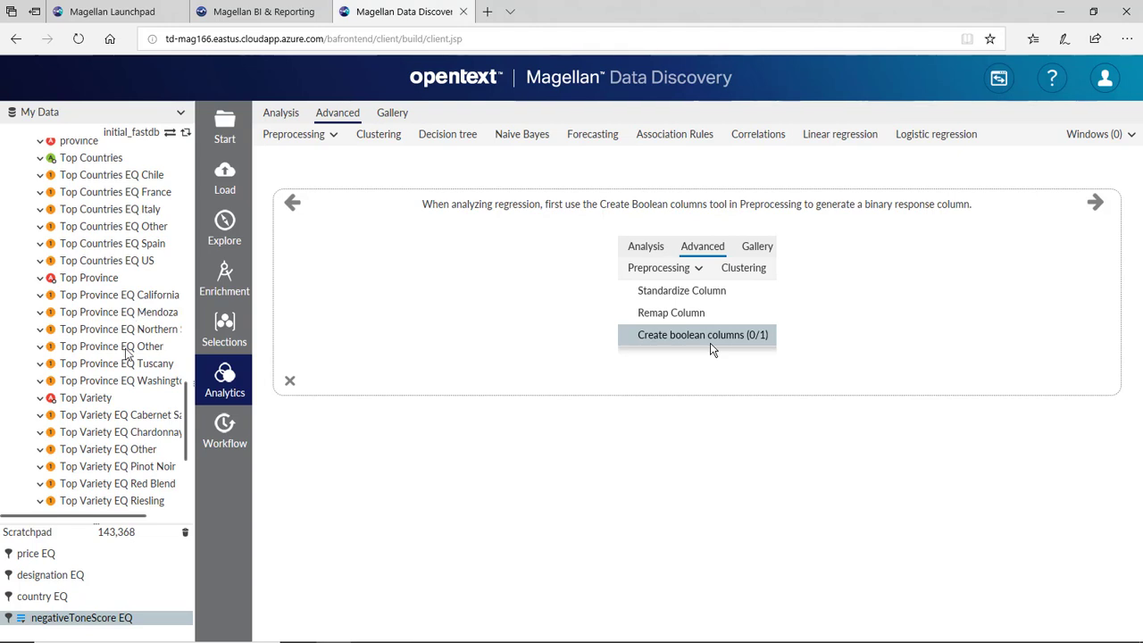
- Put WineData_With_Features into the cleared Scratchpad and take a random 75,000-record sample
click(185, 532)
scroll(80, 375, up, 3)
scroll(81, 376, up, 6)
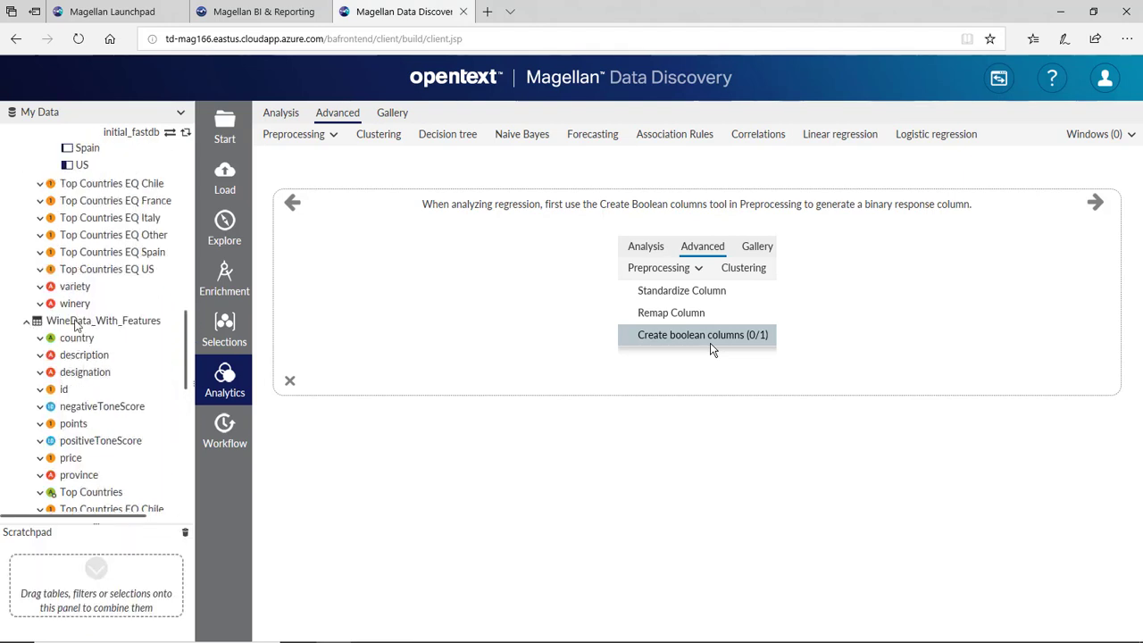
drag(56, 602, 60, 579)
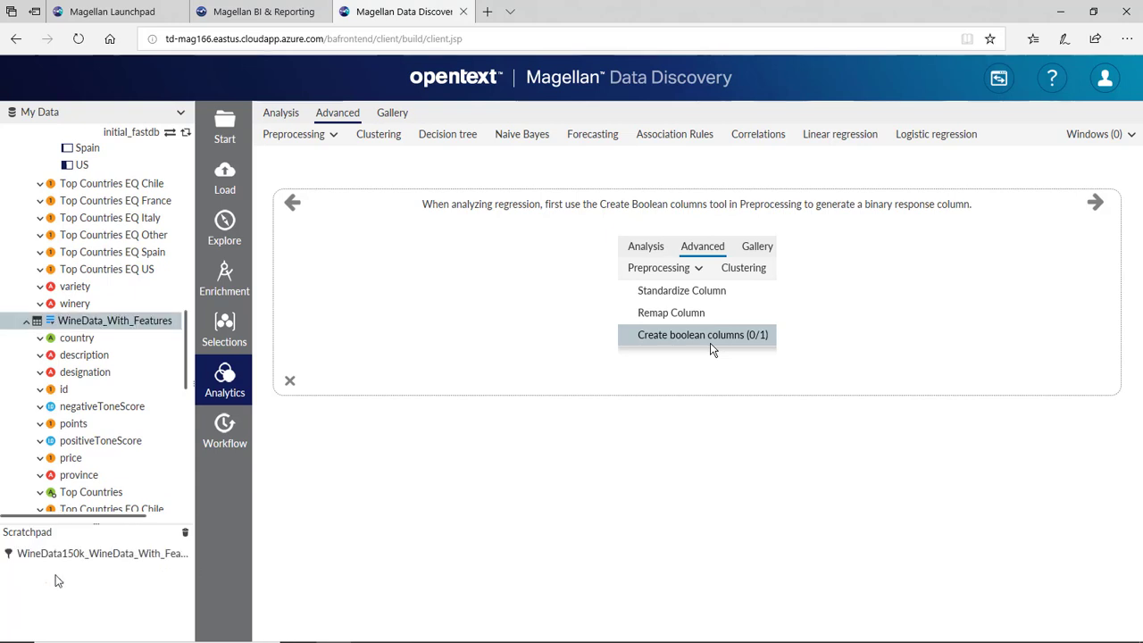
right_click(67, 551)
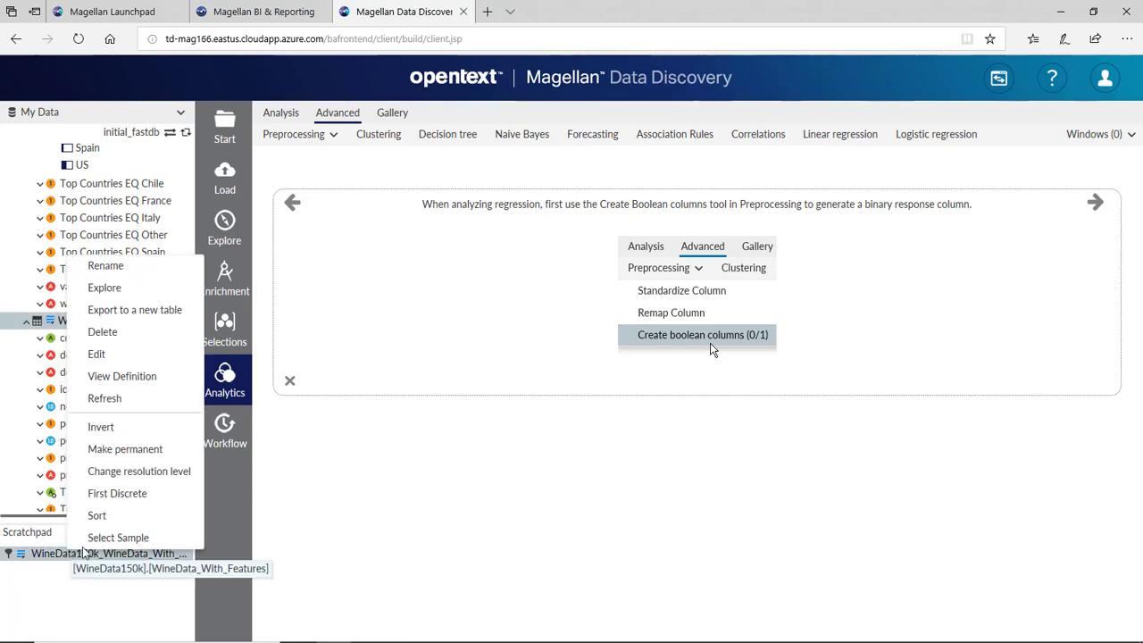
click(108, 539)
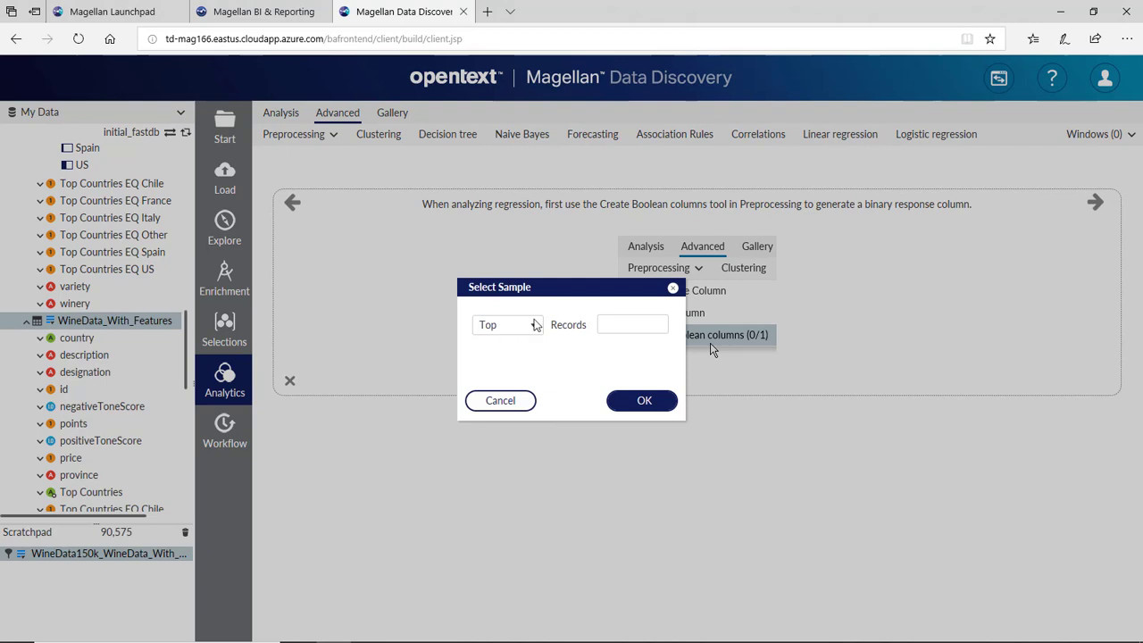
click(536, 325)
click(521, 427)
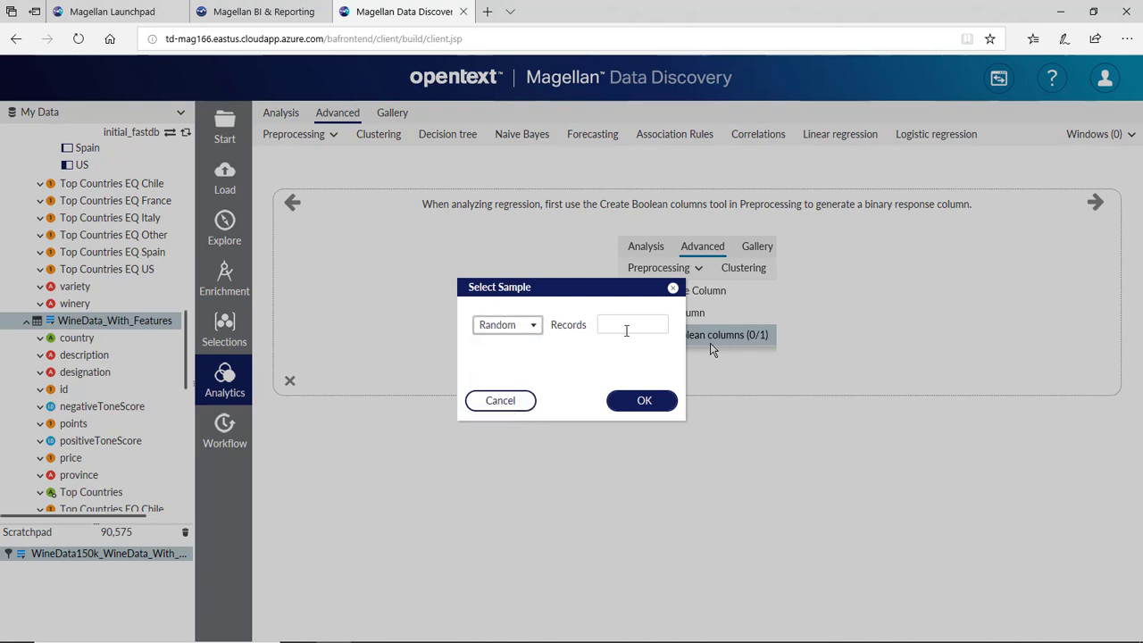
click(627, 325)
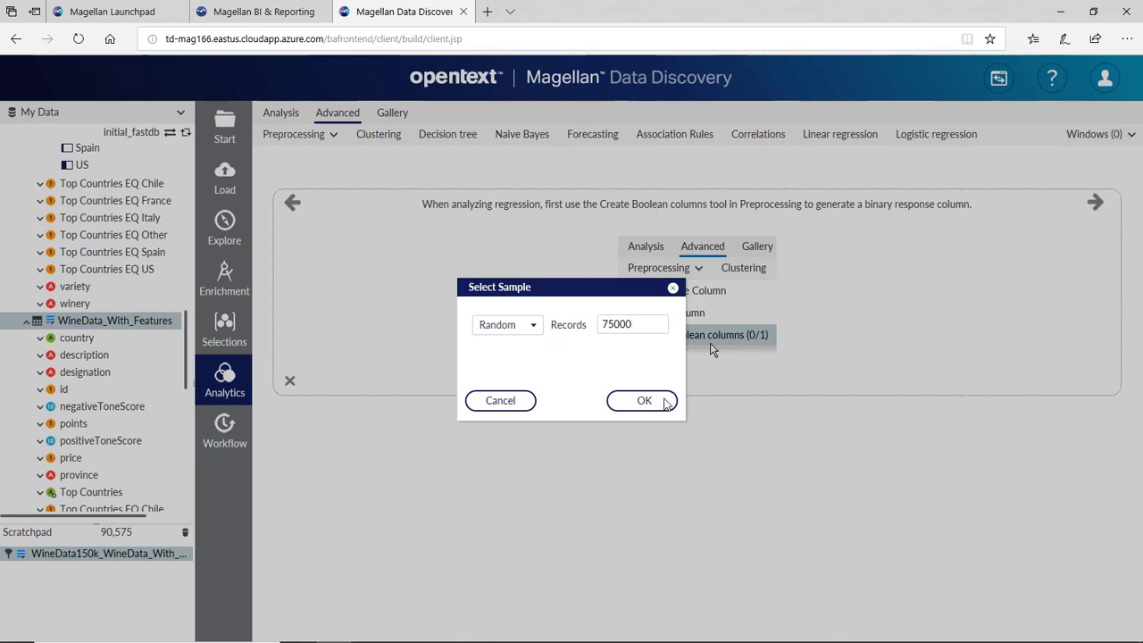
click(668, 400)
- Rename the new sample 'training data'
click(80, 576)
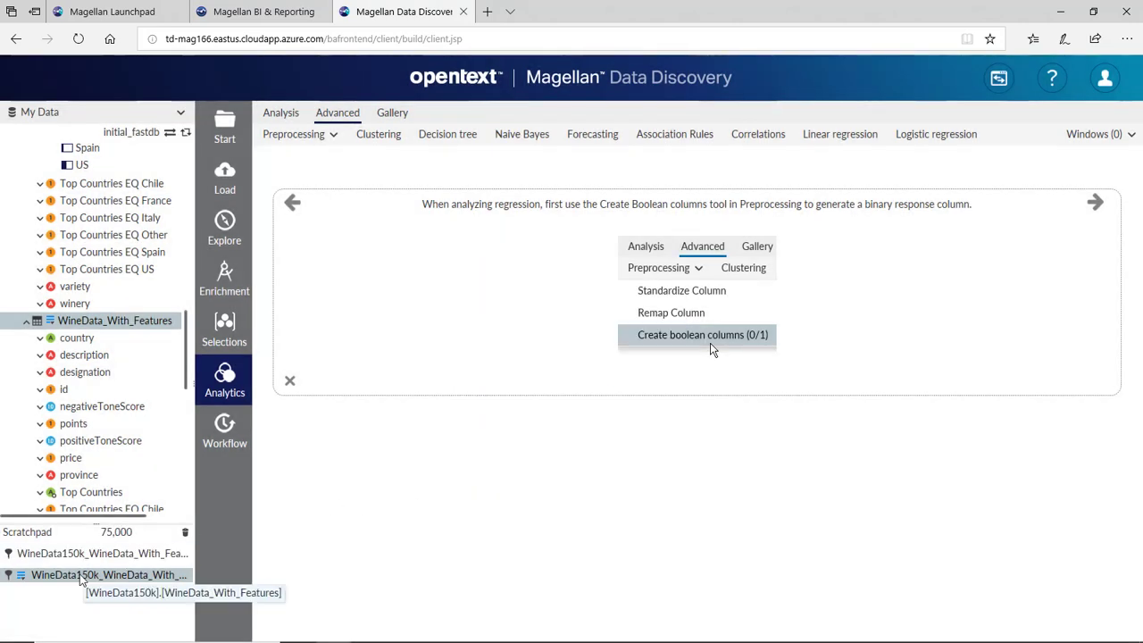
right_click(81, 576)
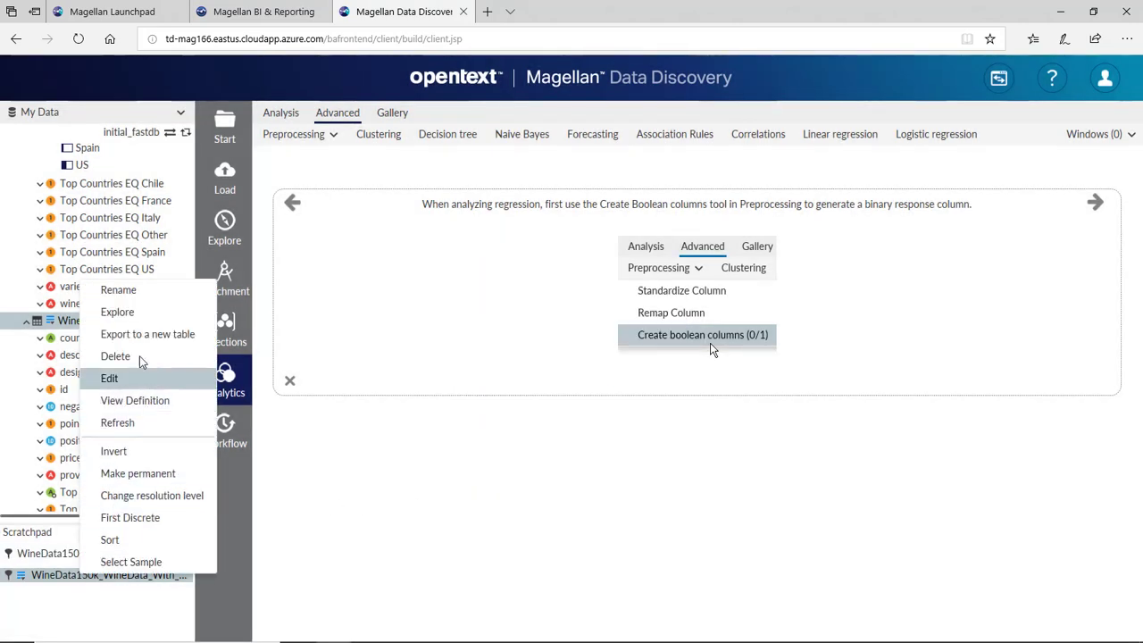
click(140, 291)
text(training data)
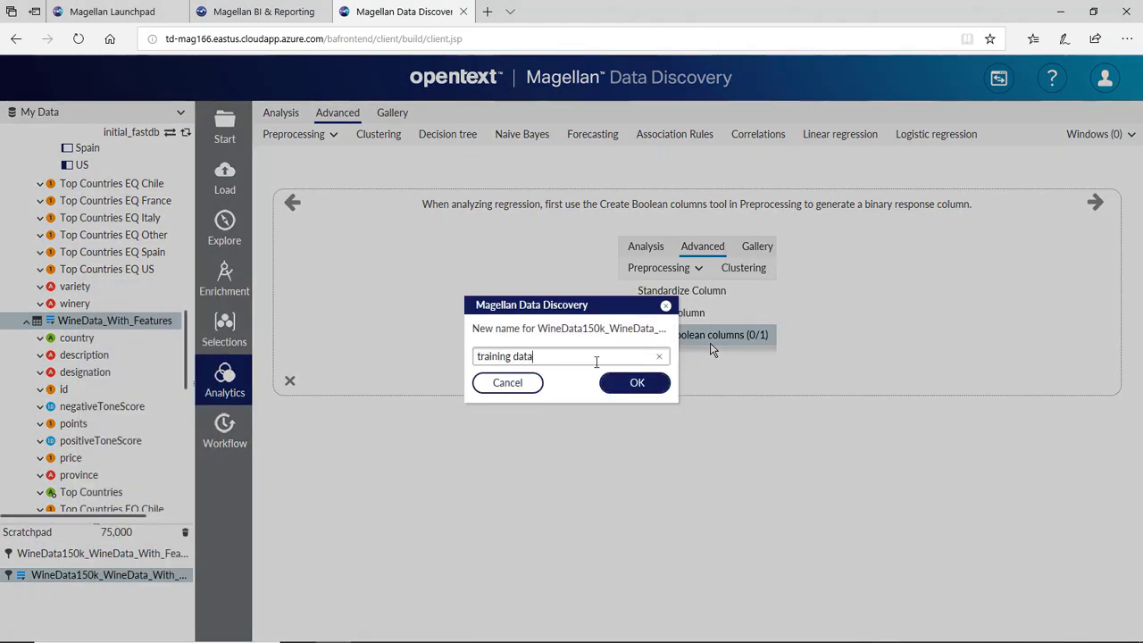
click(634, 382)
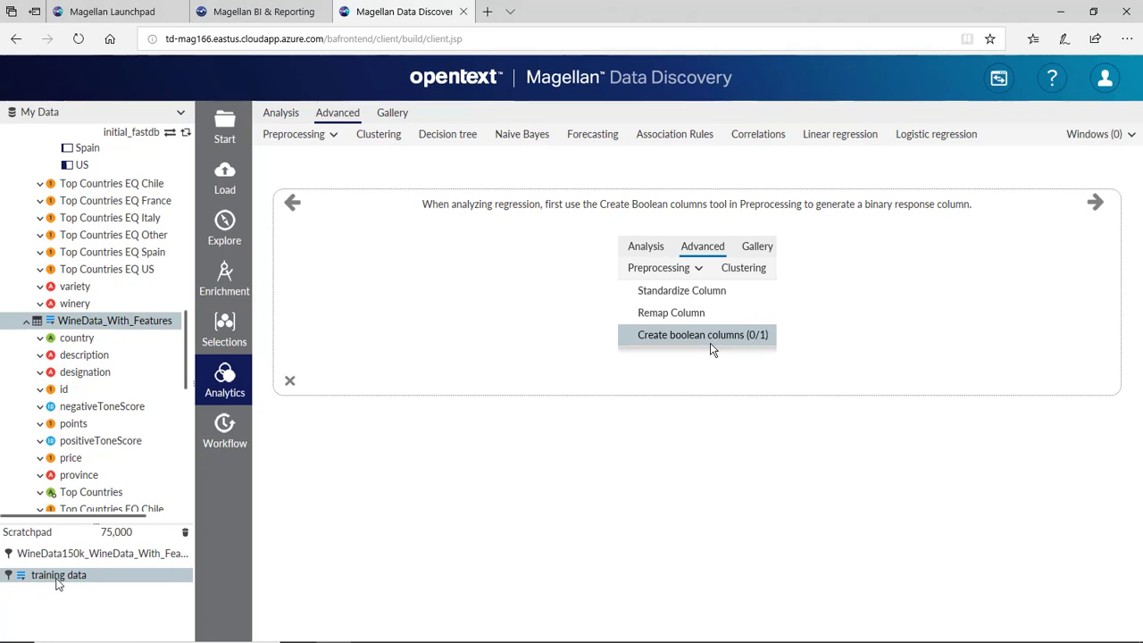
- Invert the training sample and rename the 15,575-record inverse 'test data'
right_click(63, 603)
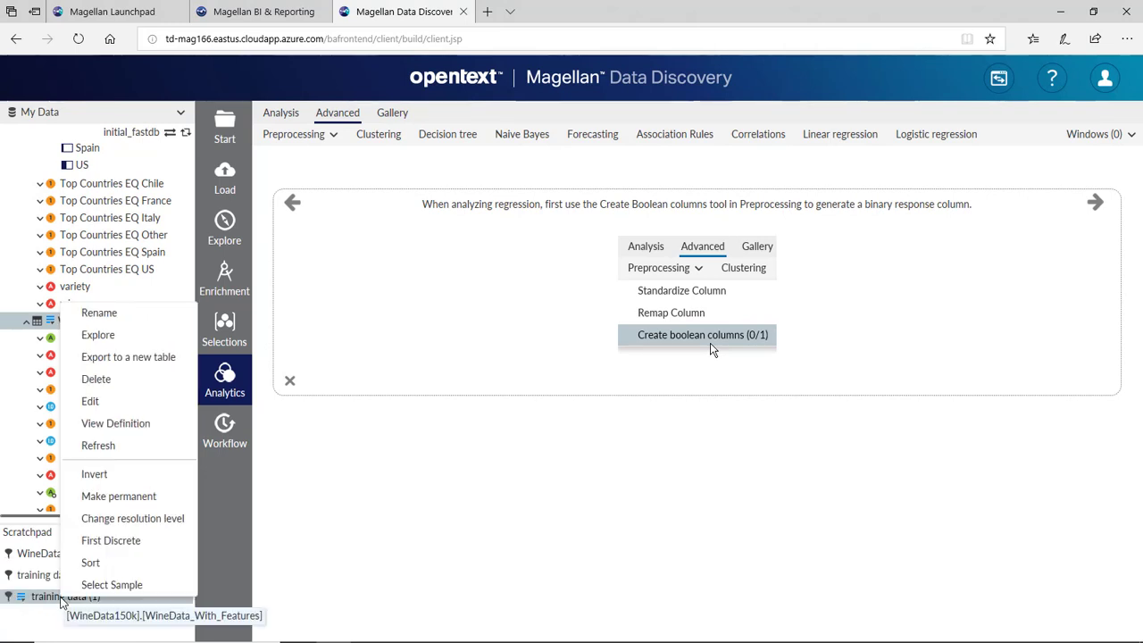
click(107, 473)
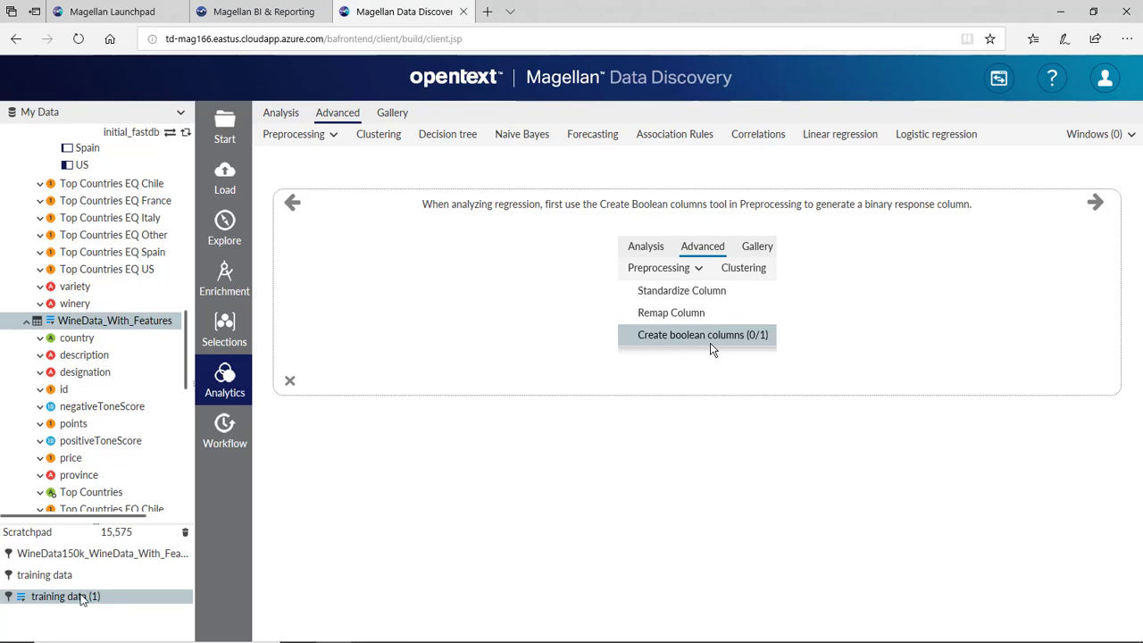
right_click(85, 597)
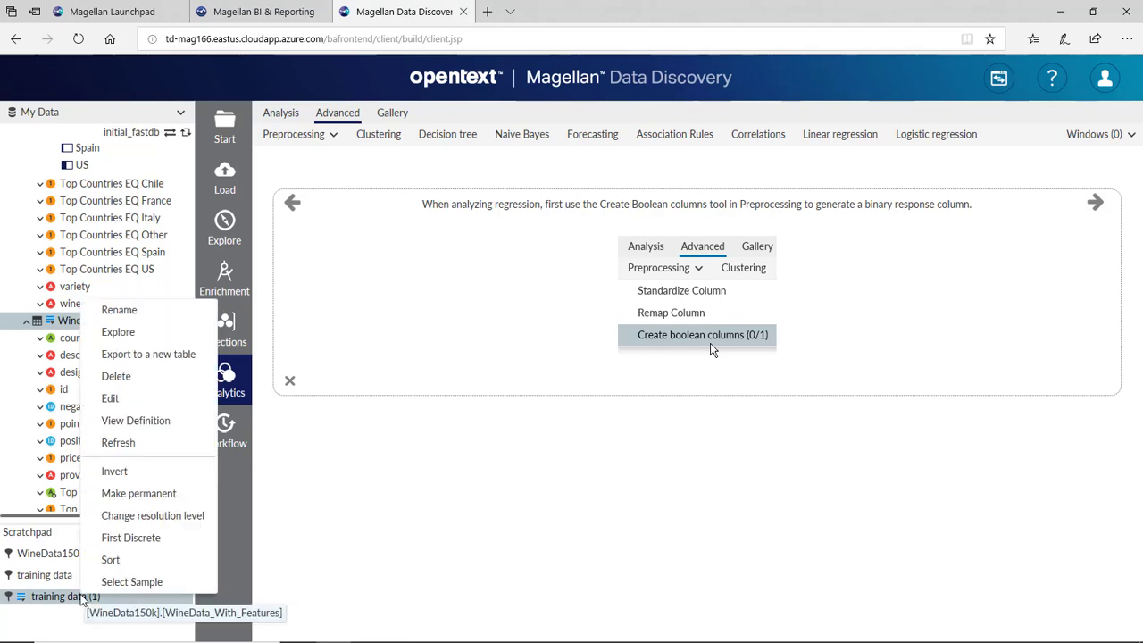
click(129, 310)
text(te)
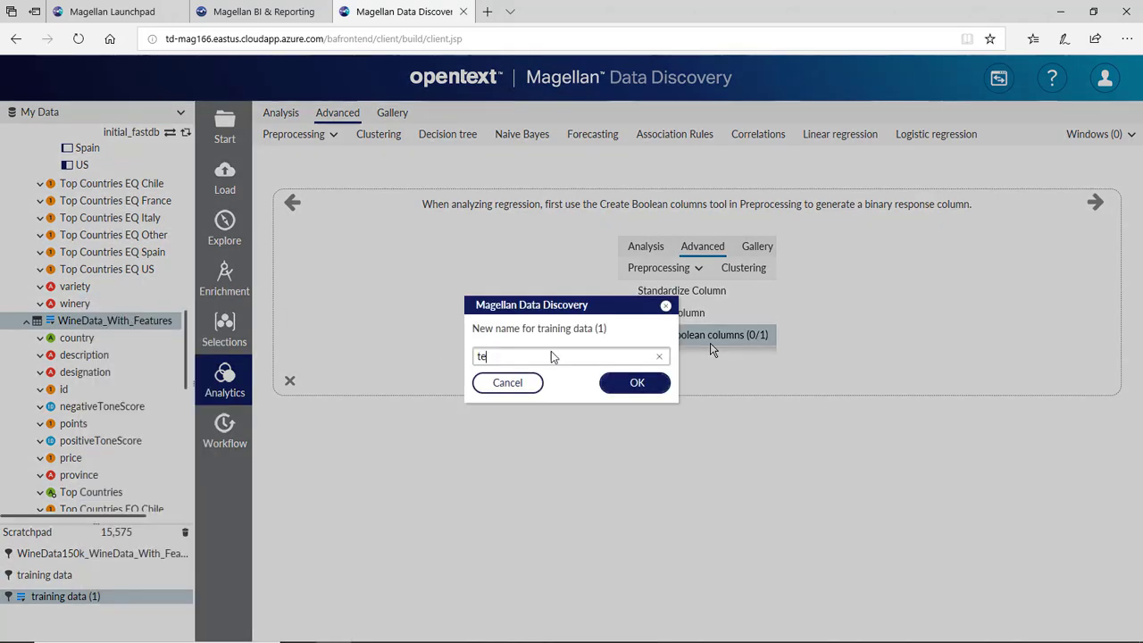
text(st data)
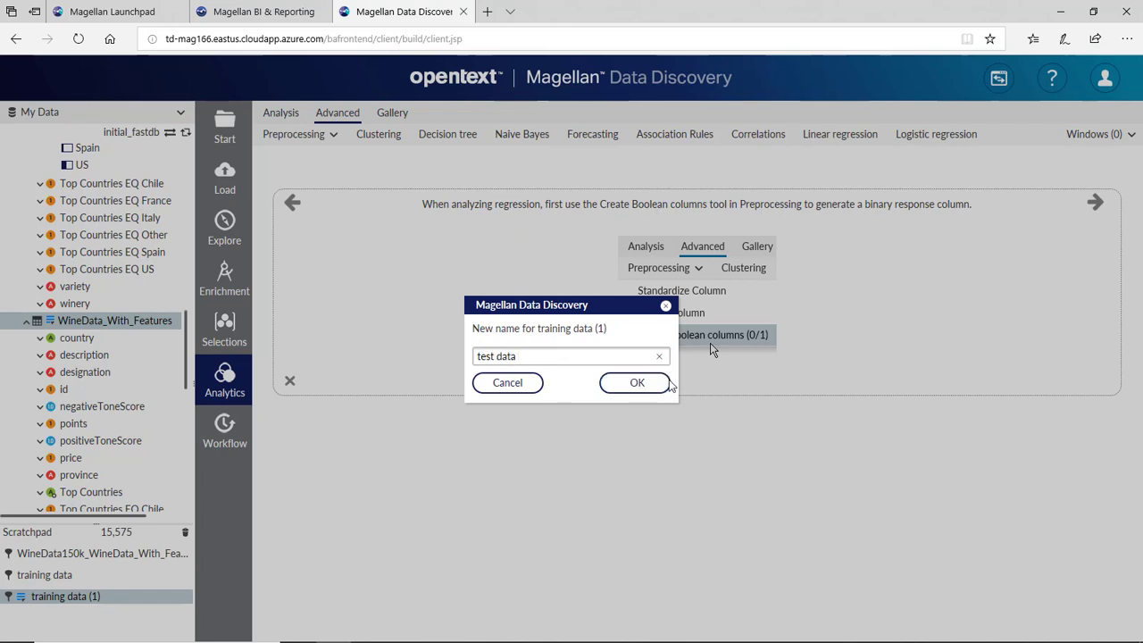
click(656, 384)
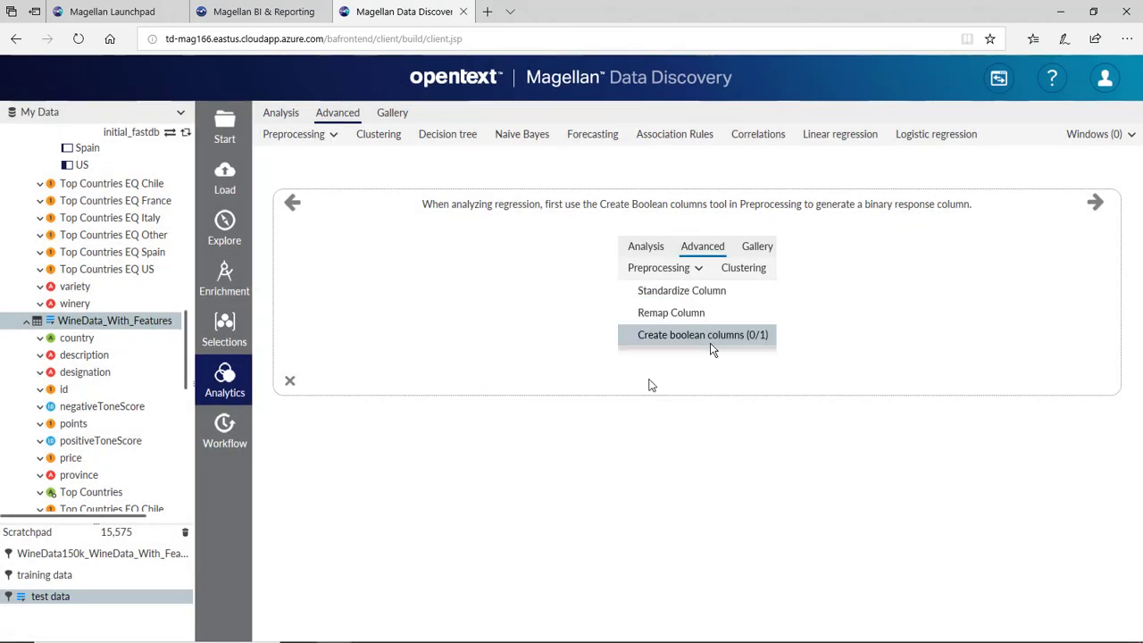
- Export training data to a new table training_data_set in spark gateway's wine_data database
right_click(49, 579)
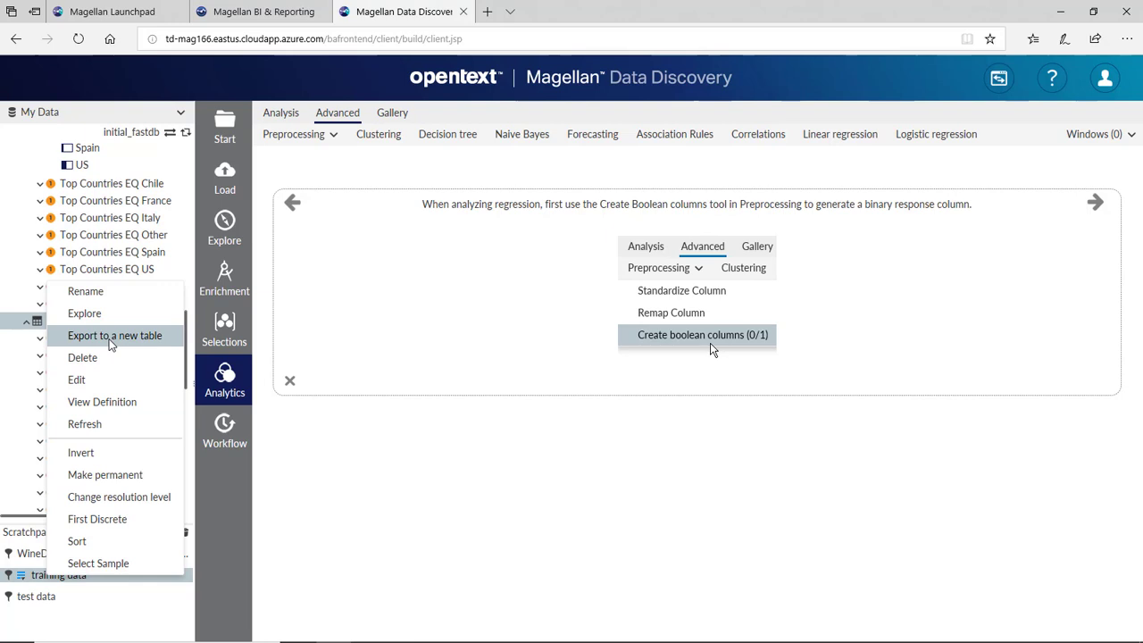
click(112, 339)
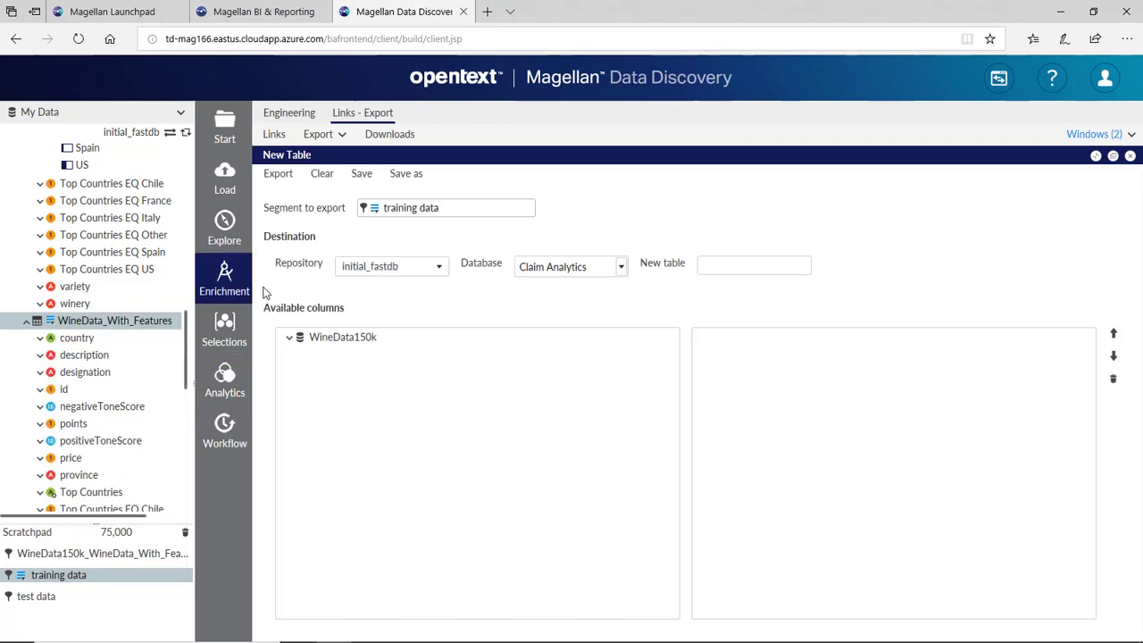
click(440, 268)
click(412, 307)
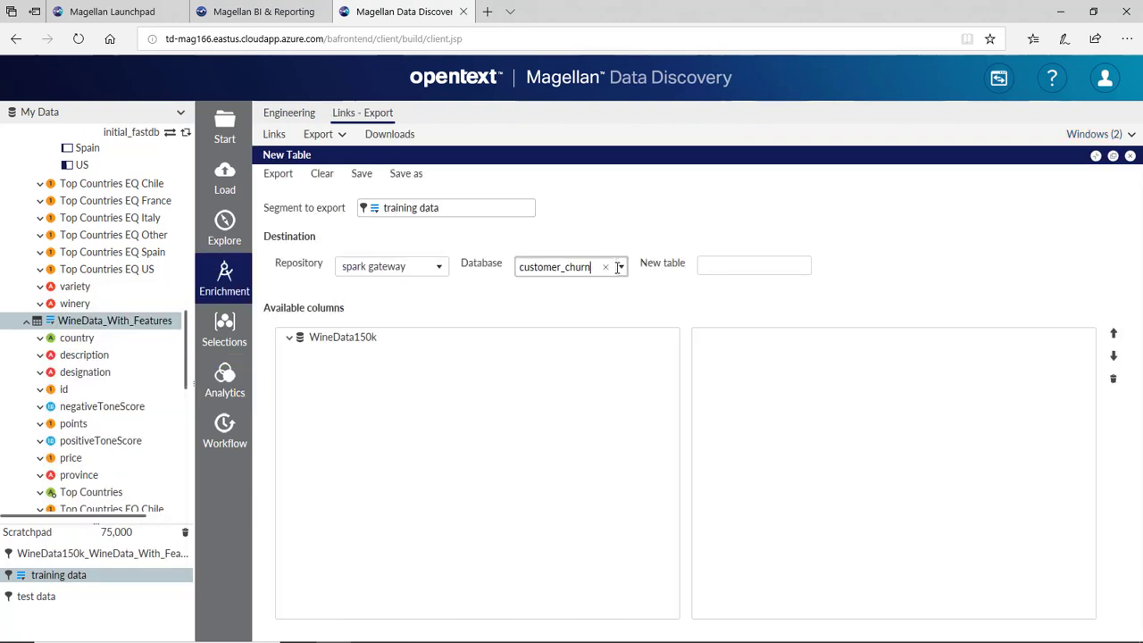
click(621, 267)
click(596, 347)
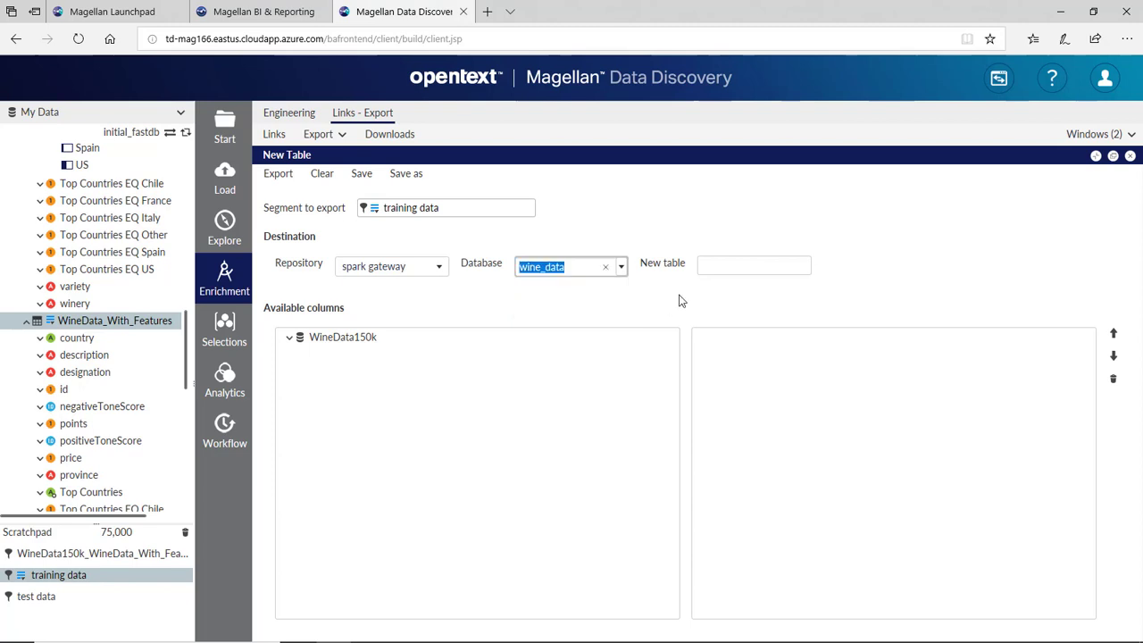
click(729, 266)
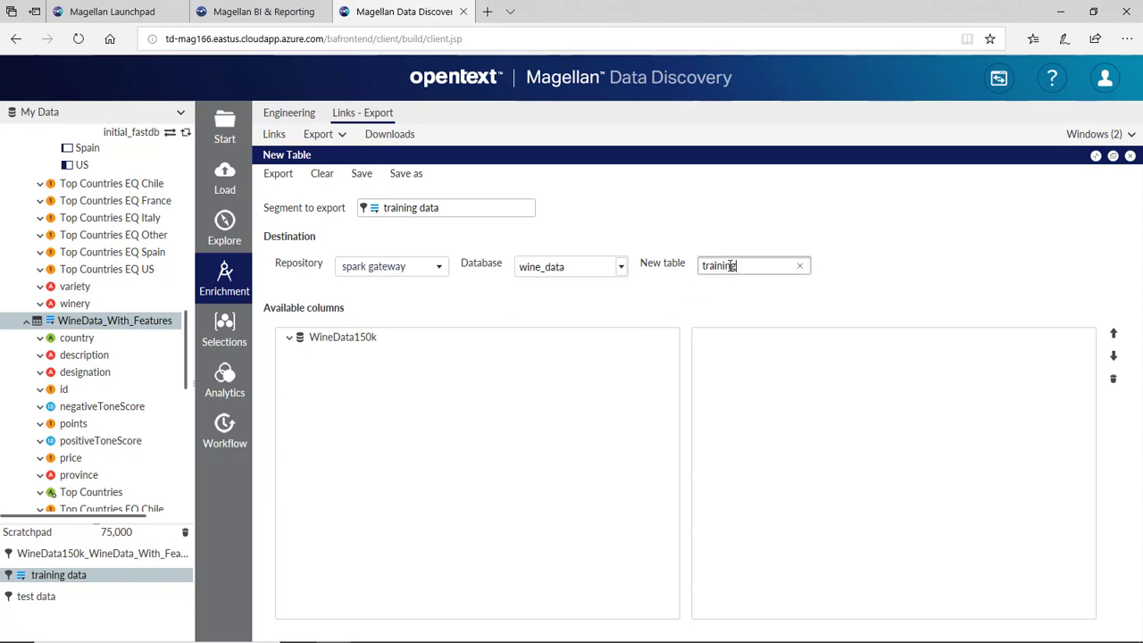
text(training_data_set)
- Add all WineData_With_Features columns from WineData150k and run the export
click(348, 338)
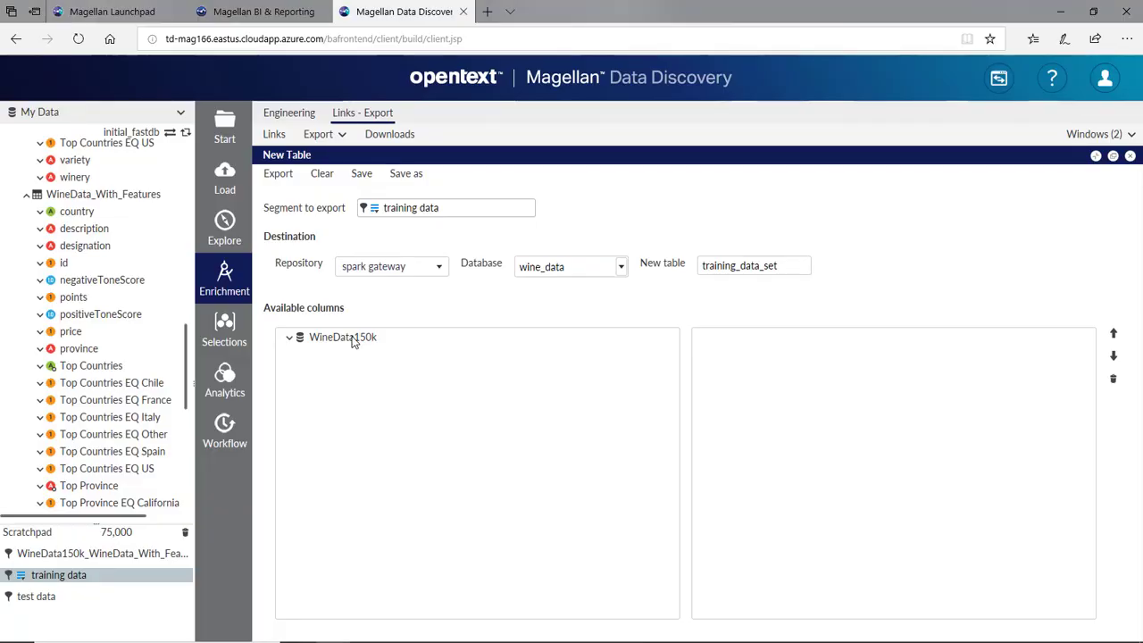
click(289, 338)
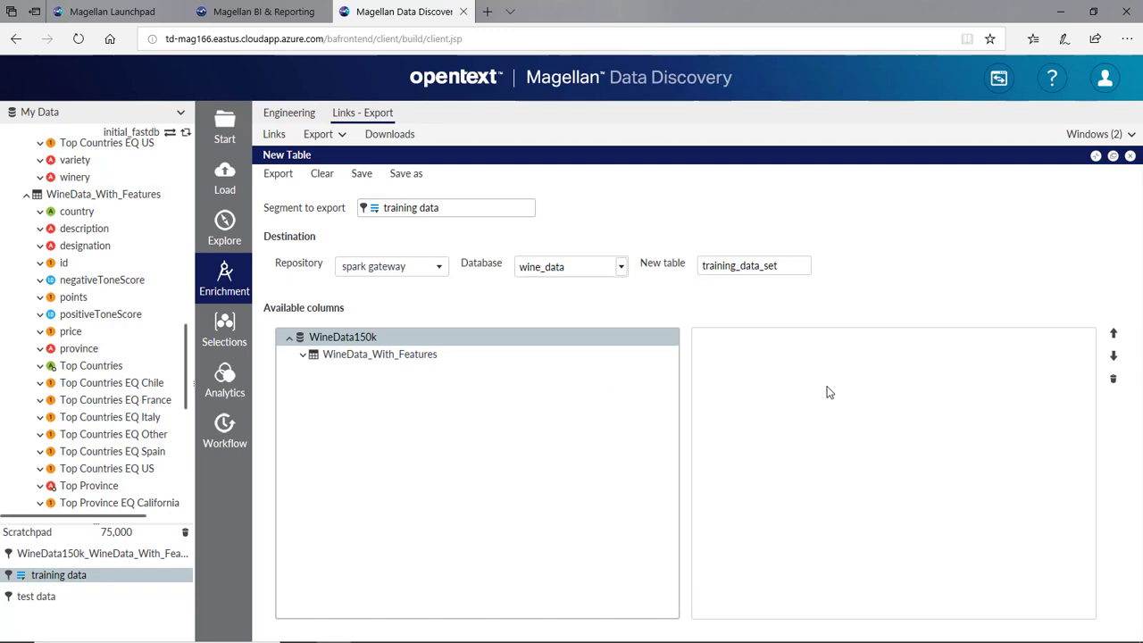
drag(827, 393, 827, 394)
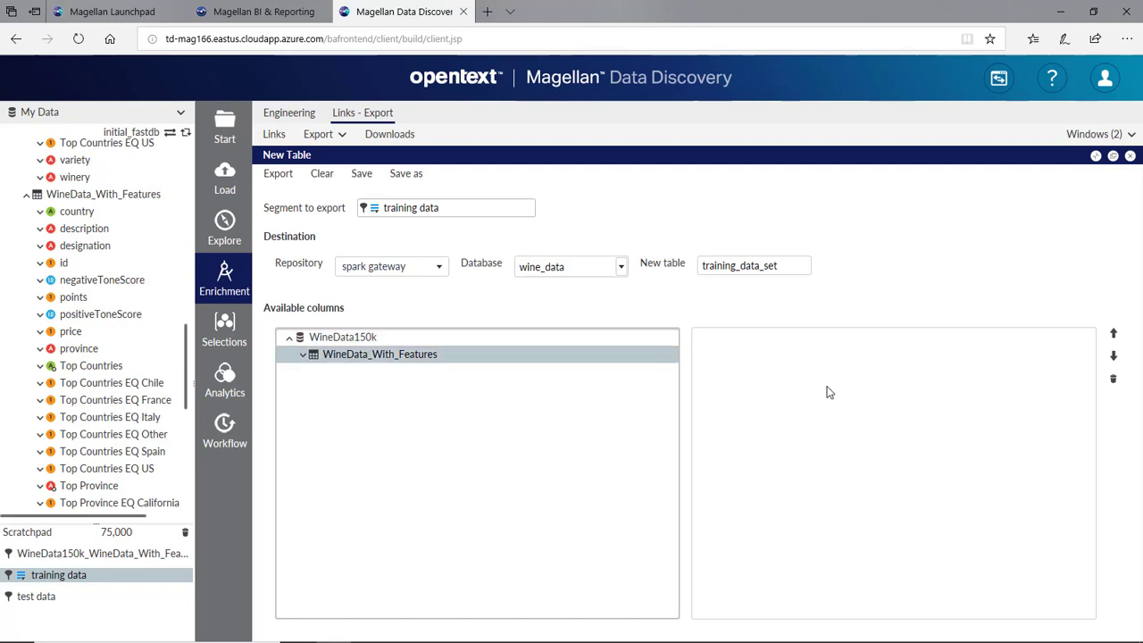
click(283, 174)
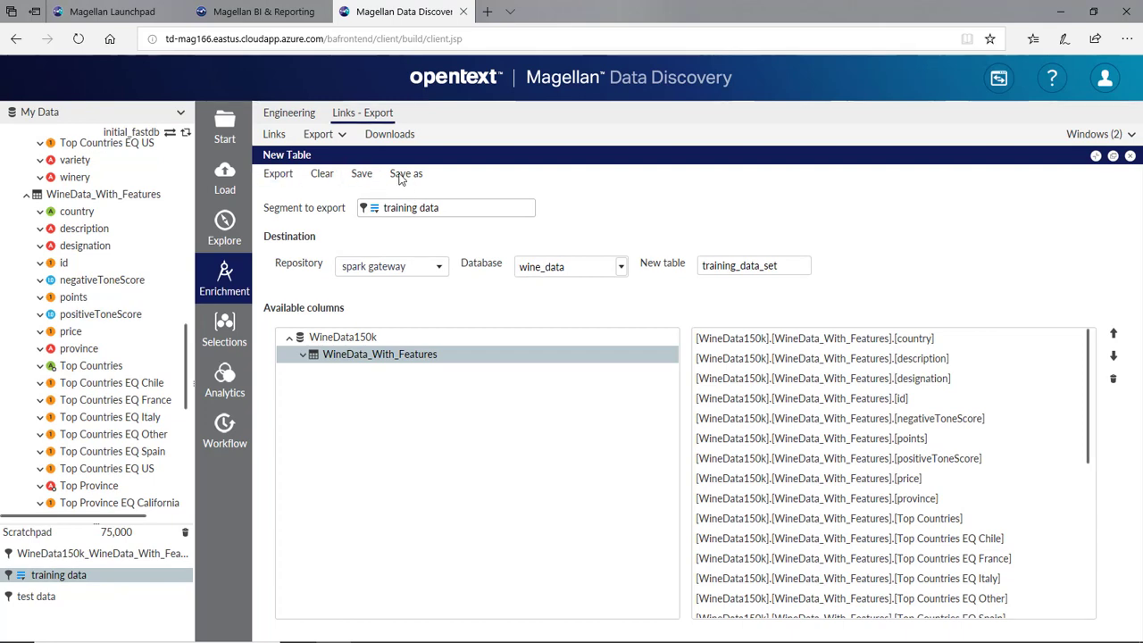
click(112, 9)
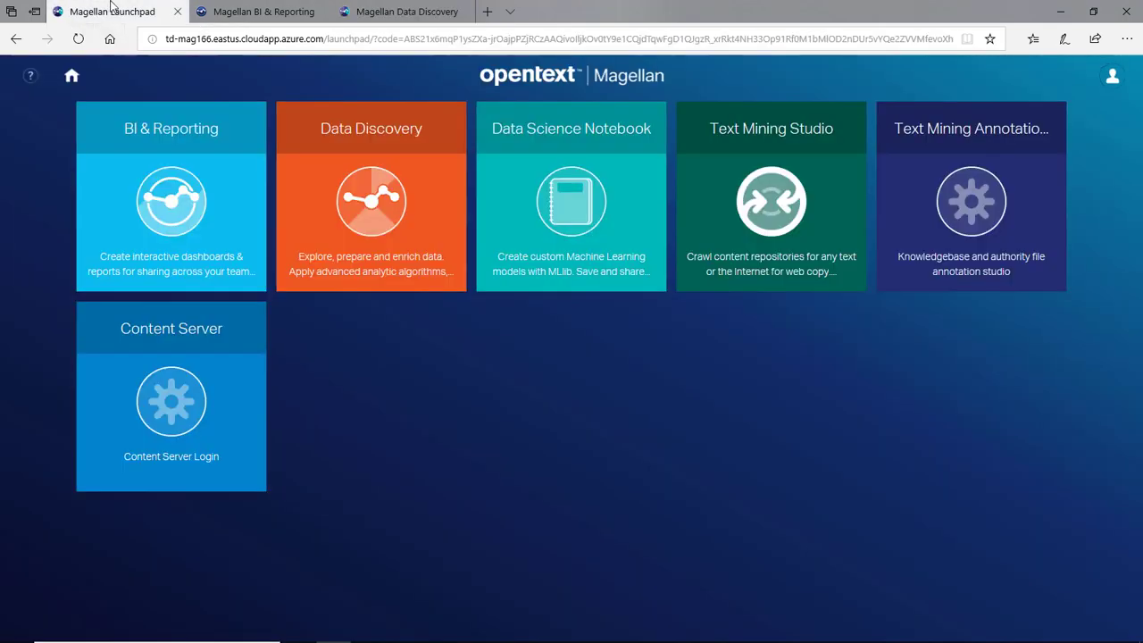
- Launch the Data Science Notebook and open Wine+Scoring+Model.ipynb from the Files list
click(617, 195)
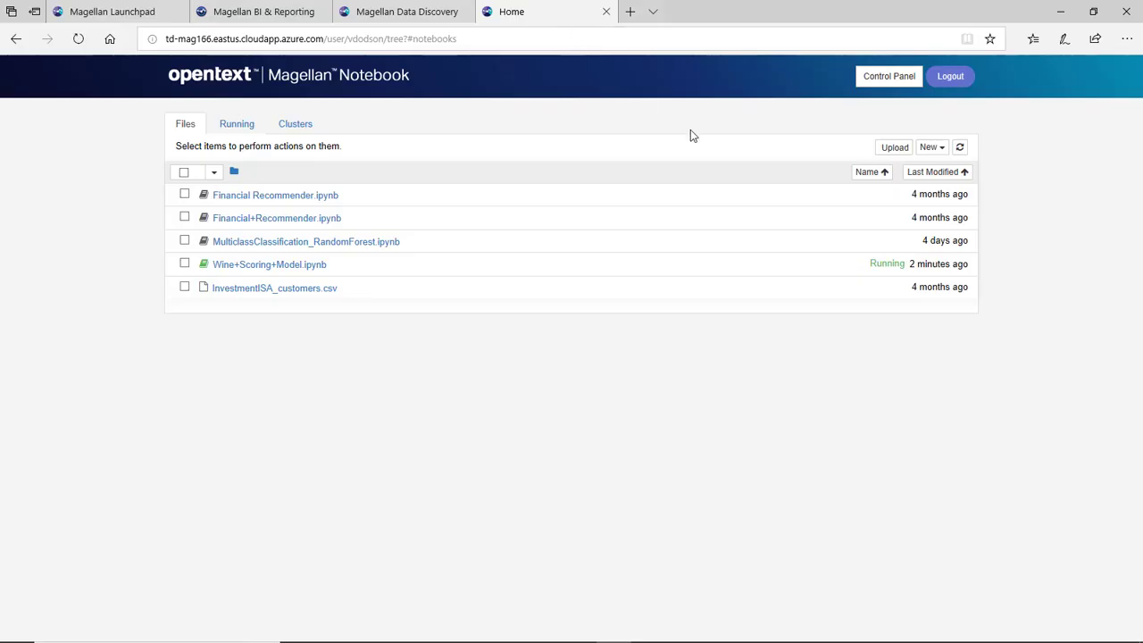
click(941, 150)
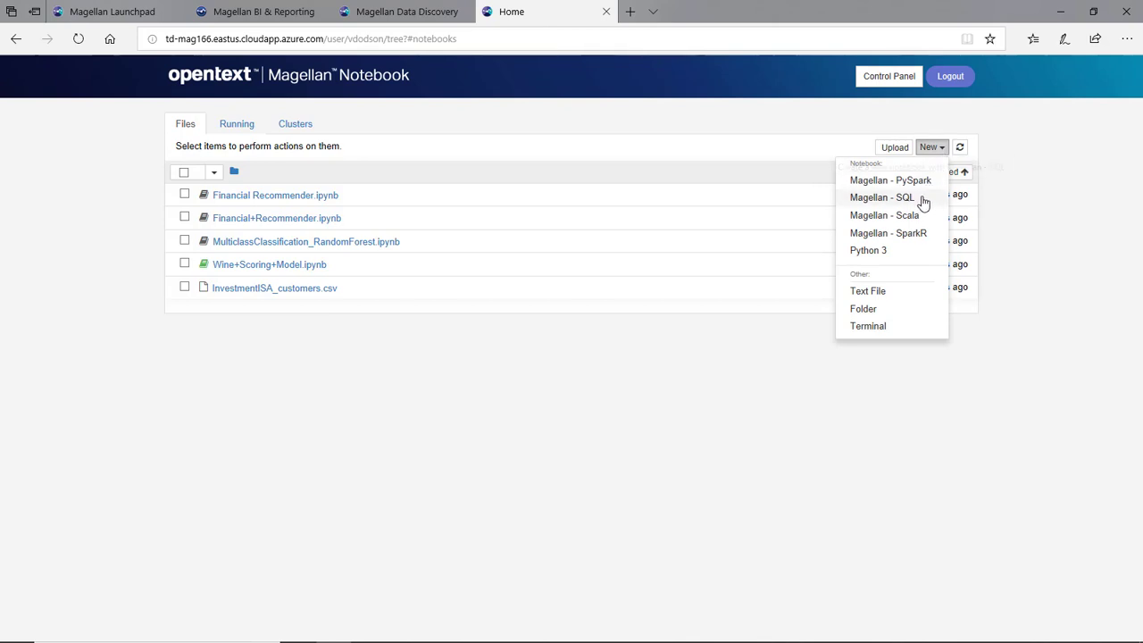
click(450, 364)
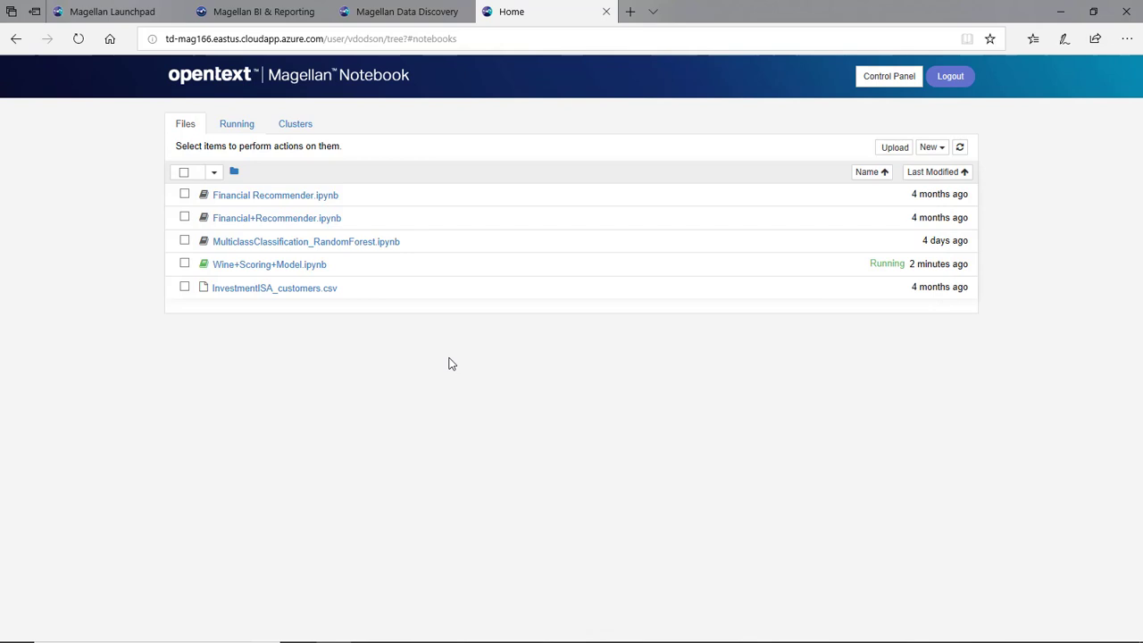
click(251, 271)
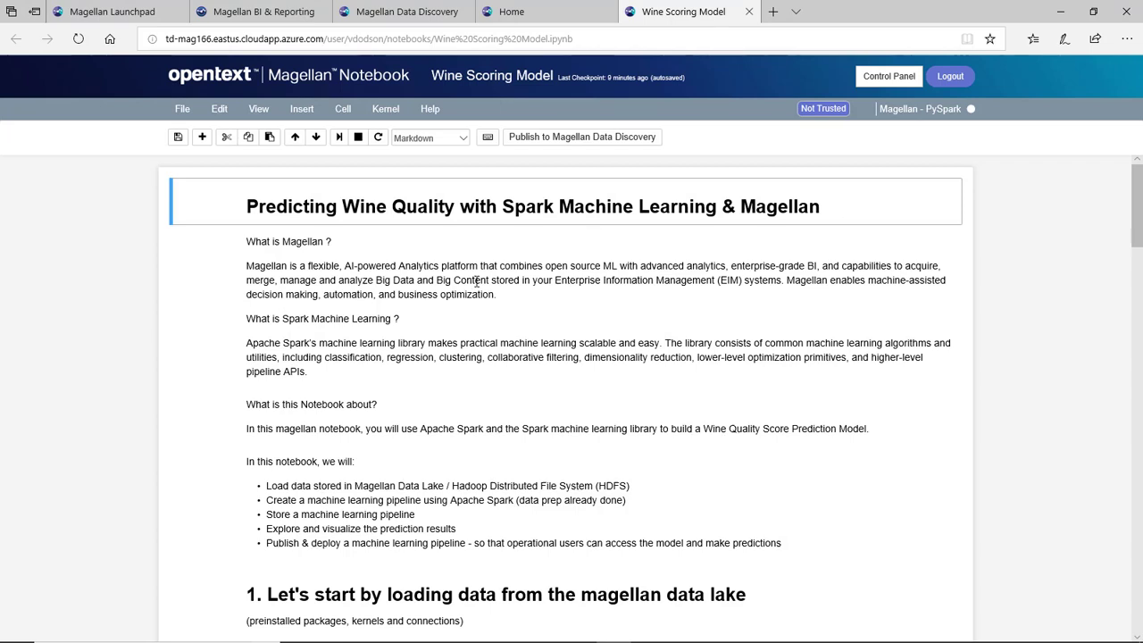
- Select the wine_quality_model HDFS path in section 3's rfPipelineModel save cell
click(402, 278)
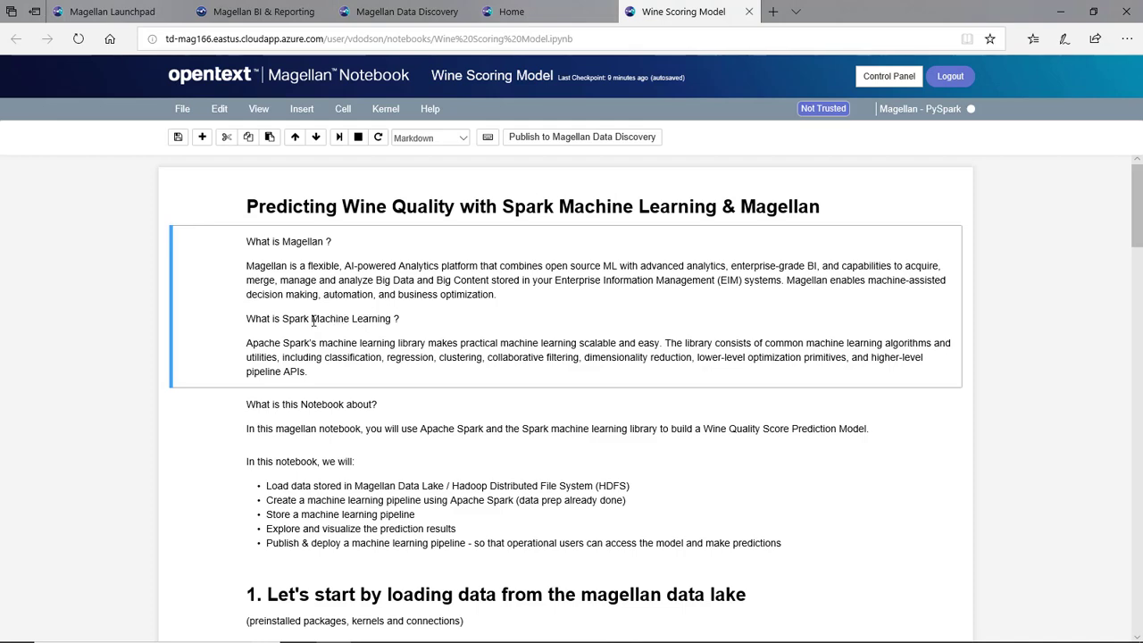
scroll(313, 321, down, 3)
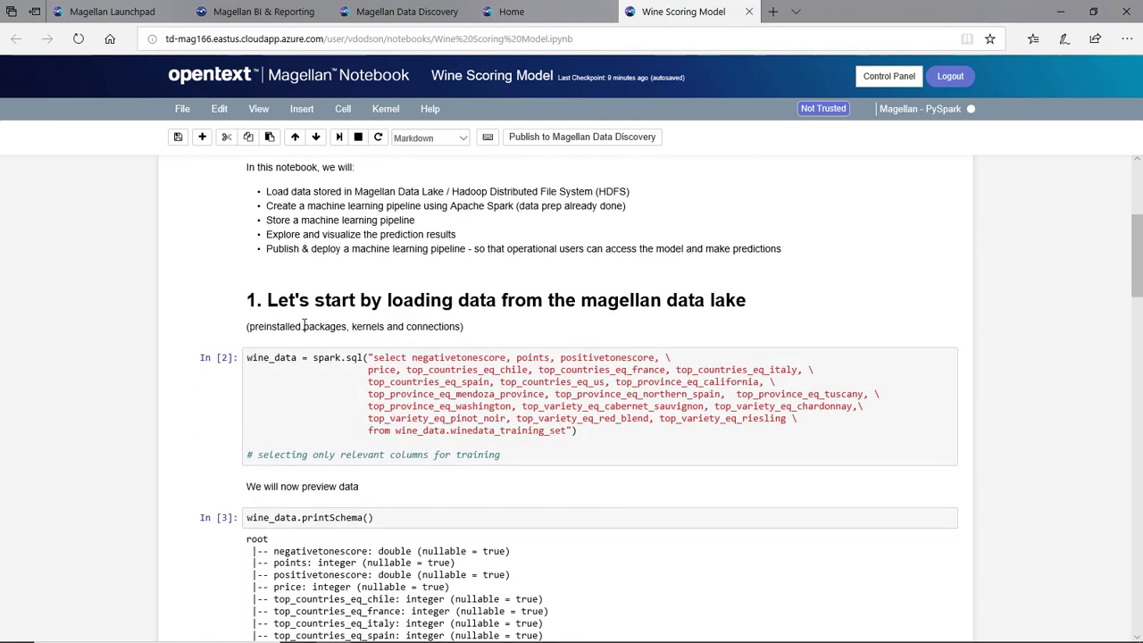
scroll(303, 326, down, 5)
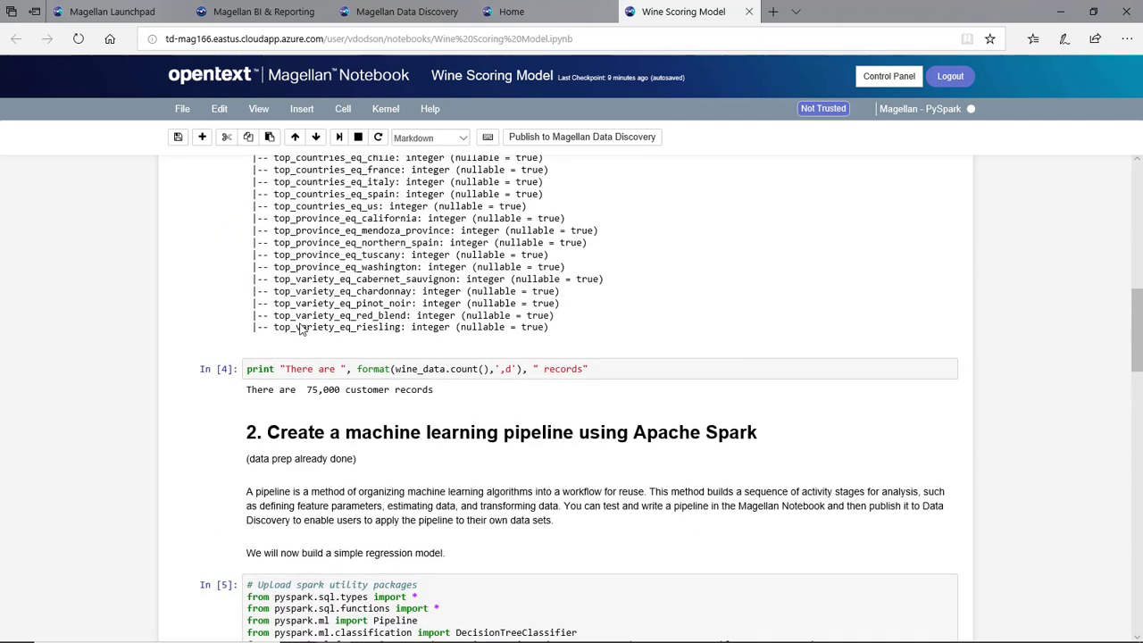
scroll(303, 313, down, 1)
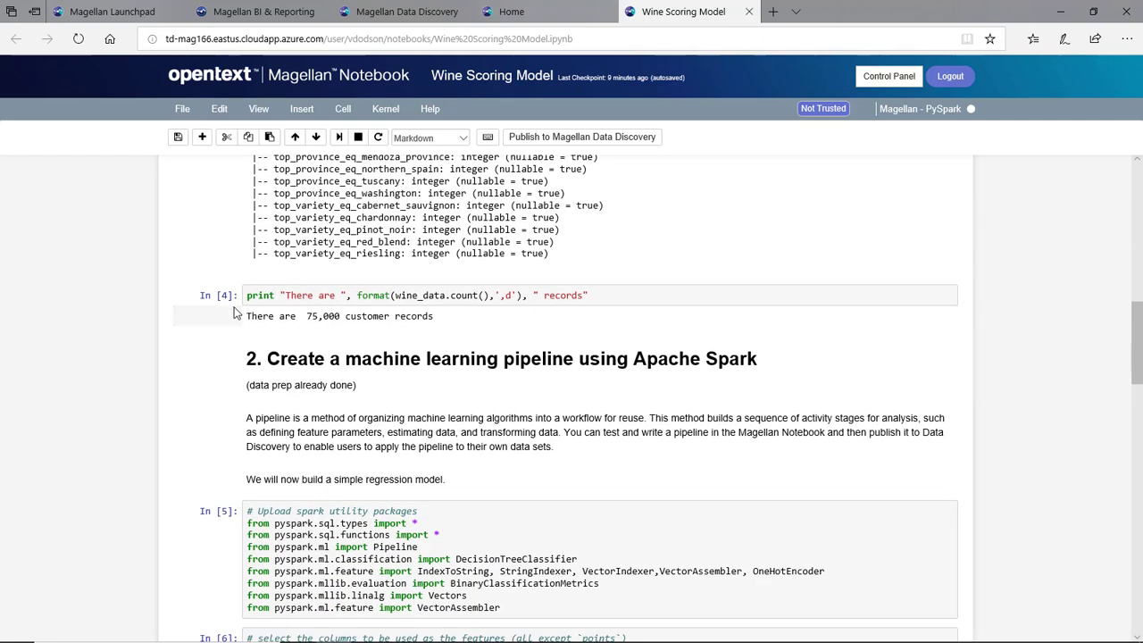
scroll(304, 312, down, 2)
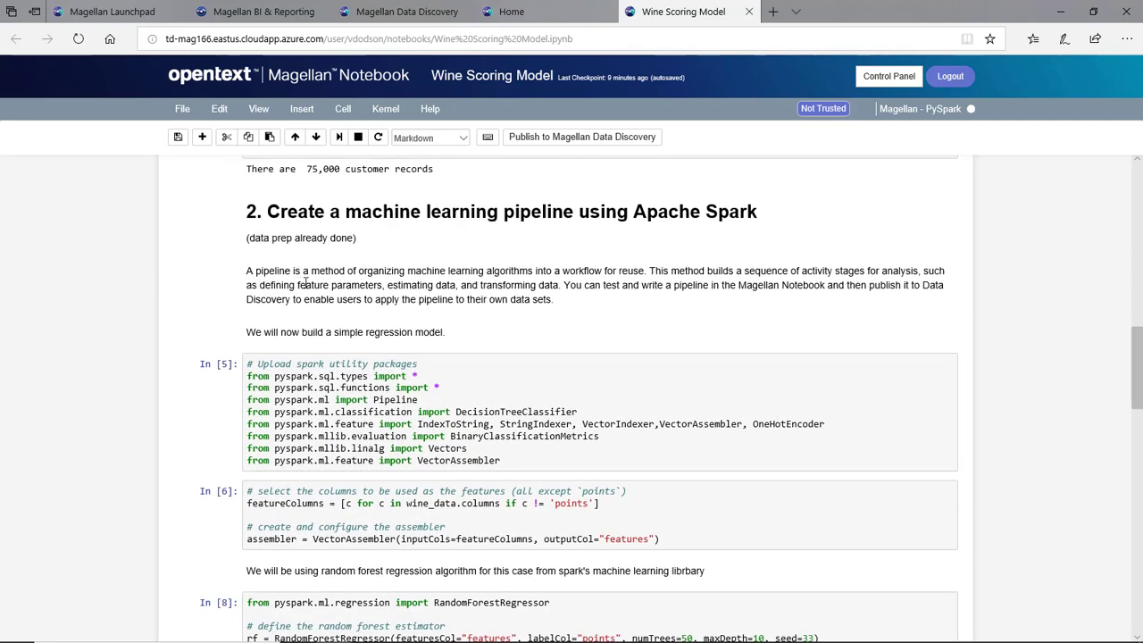
scroll(286, 300, down, 4)
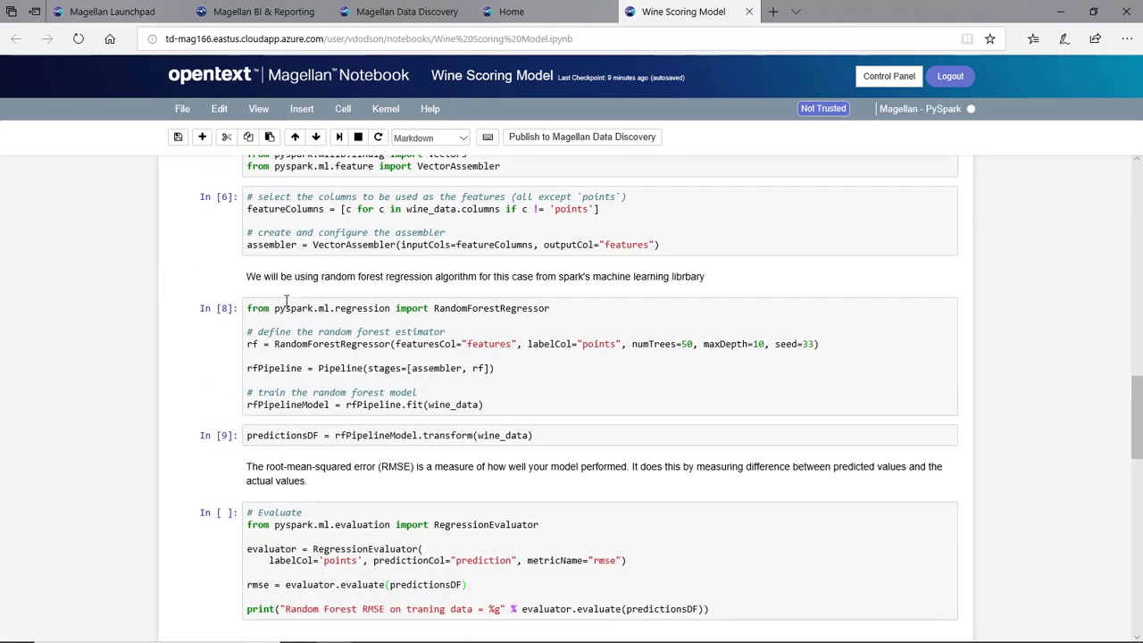
scroll(286, 300, up, 4)
scroll(285, 300, down, 3)
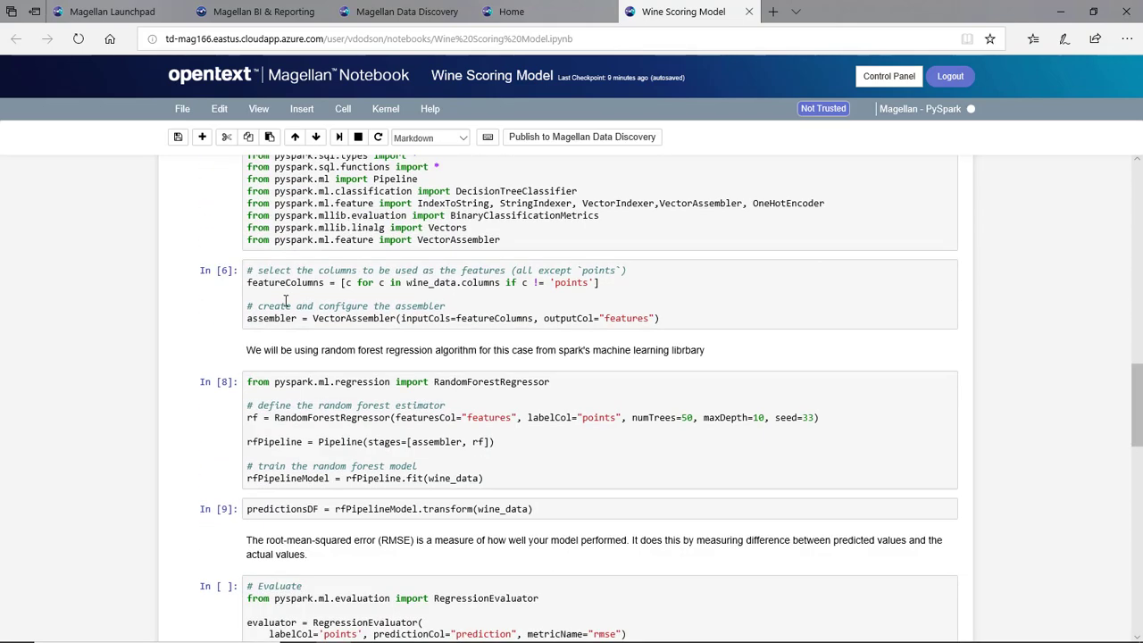
scroll(286, 300, down, 1)
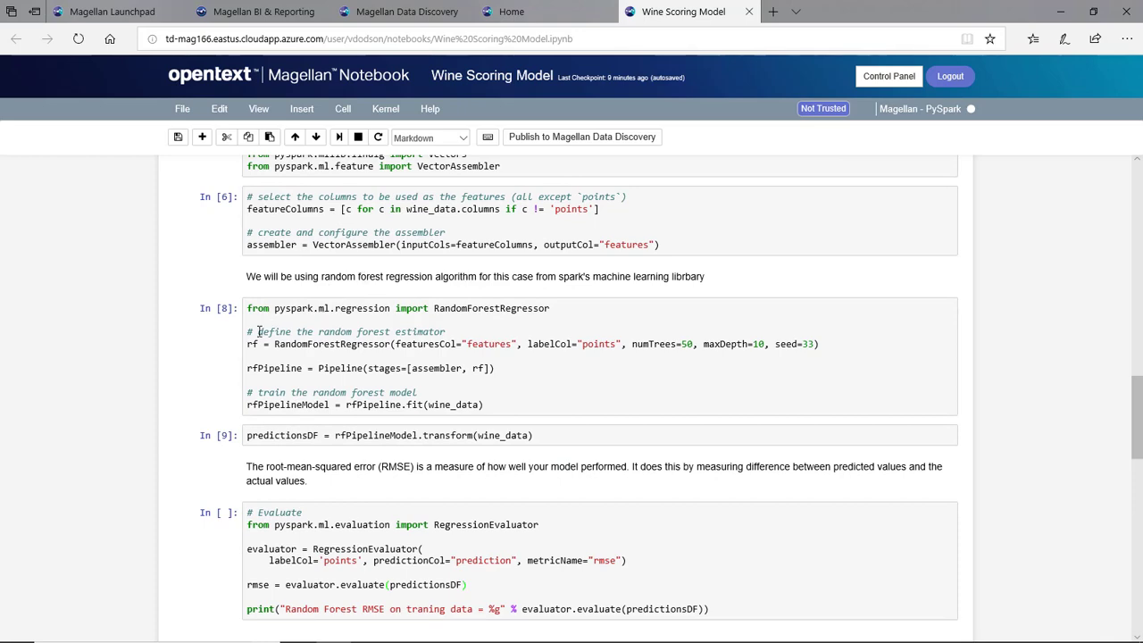
scroll(246, 327, down, 4)
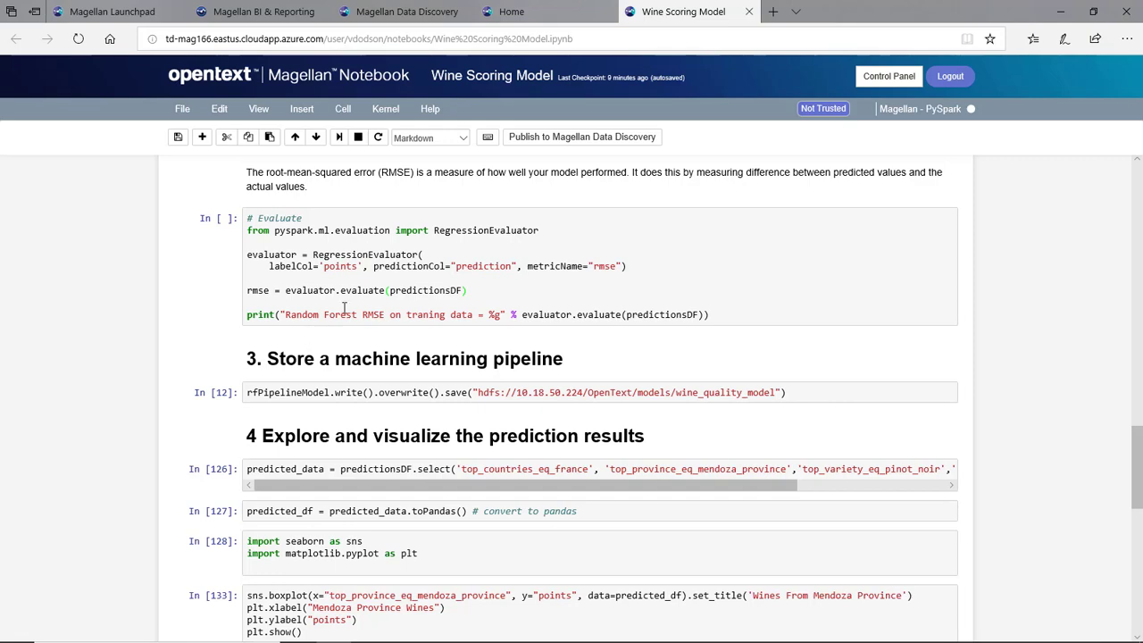
scroll(208, 338, down, 2)
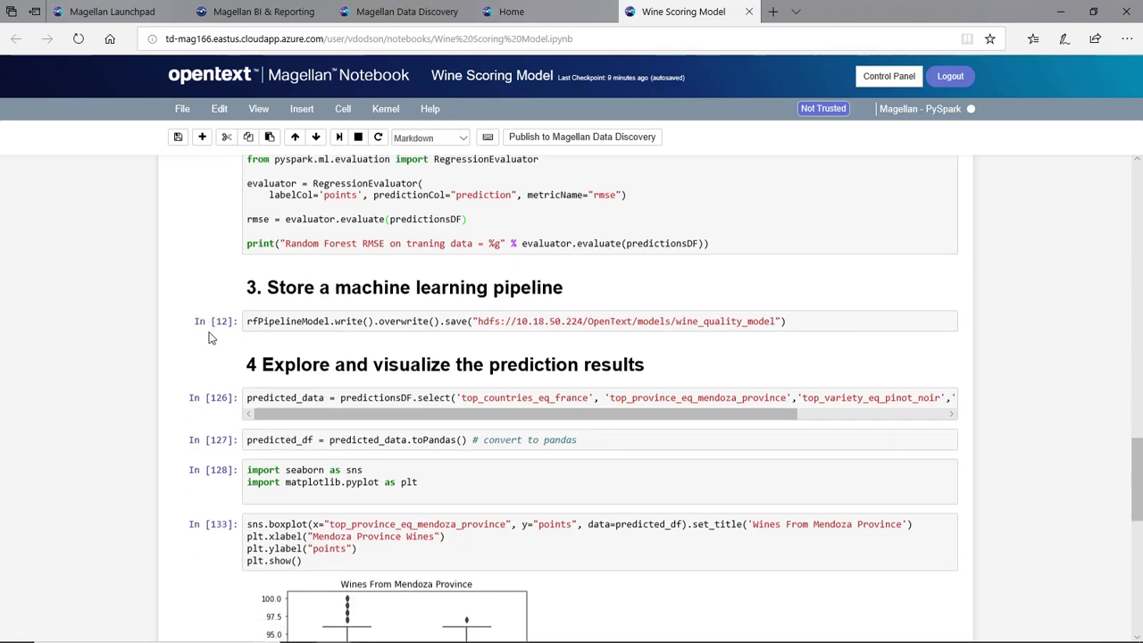
scroll(219, 327, down, 2)
scroll(219, 327, down, 5)
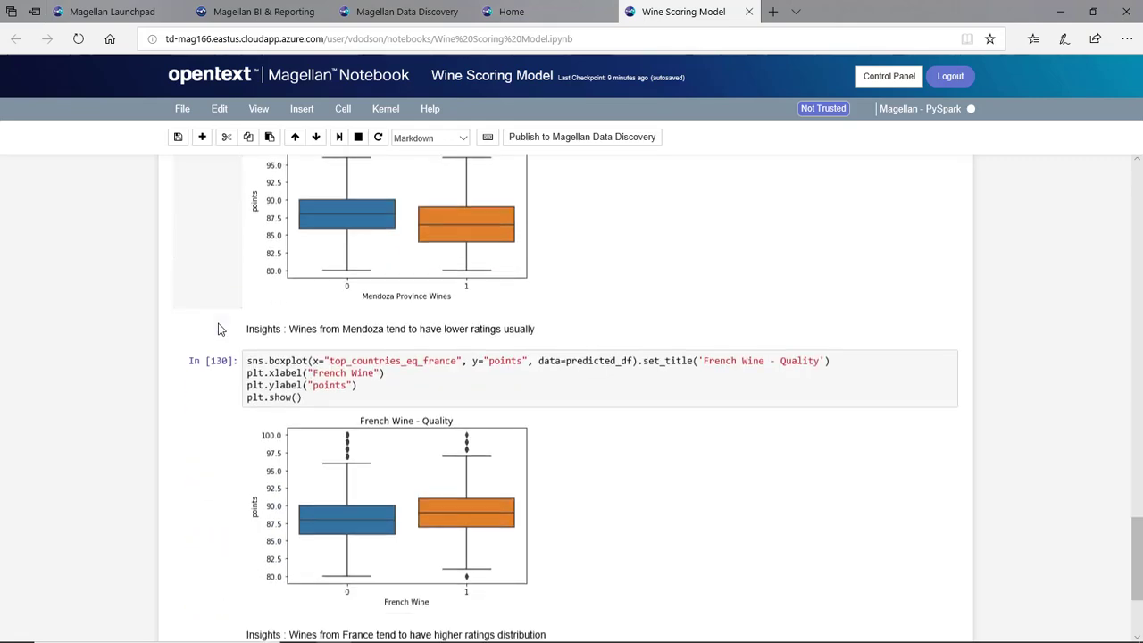
scroll(219, 329, up, 3)
scroll(219, 330, up, 4)
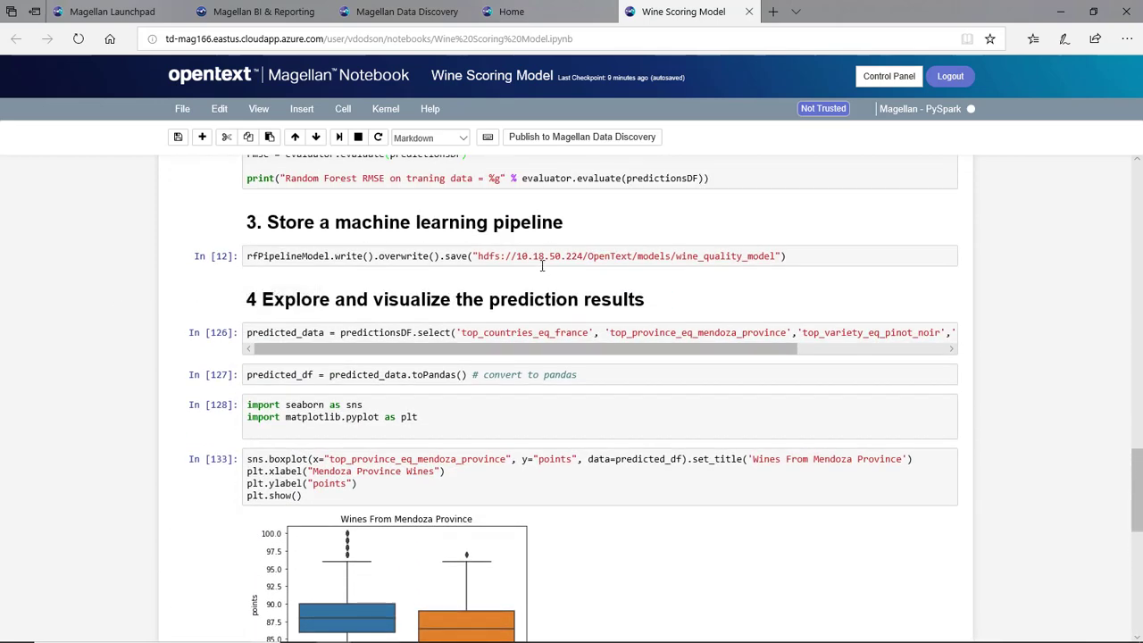
drag(777, 256, 483, 257)
key(ctrl+c)
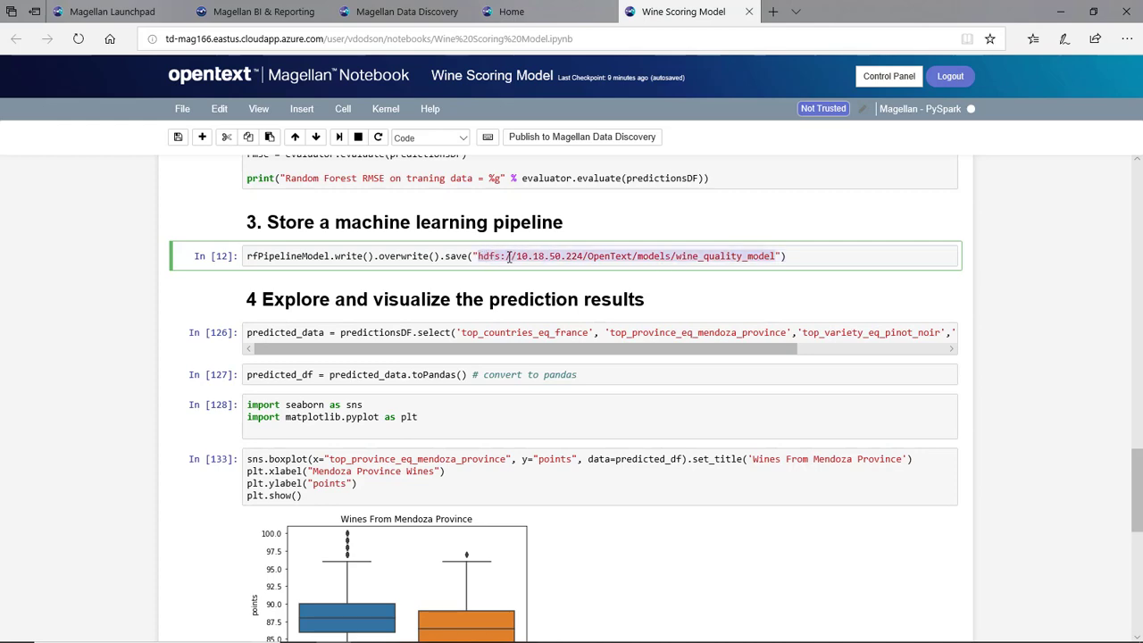
click(600, 137)
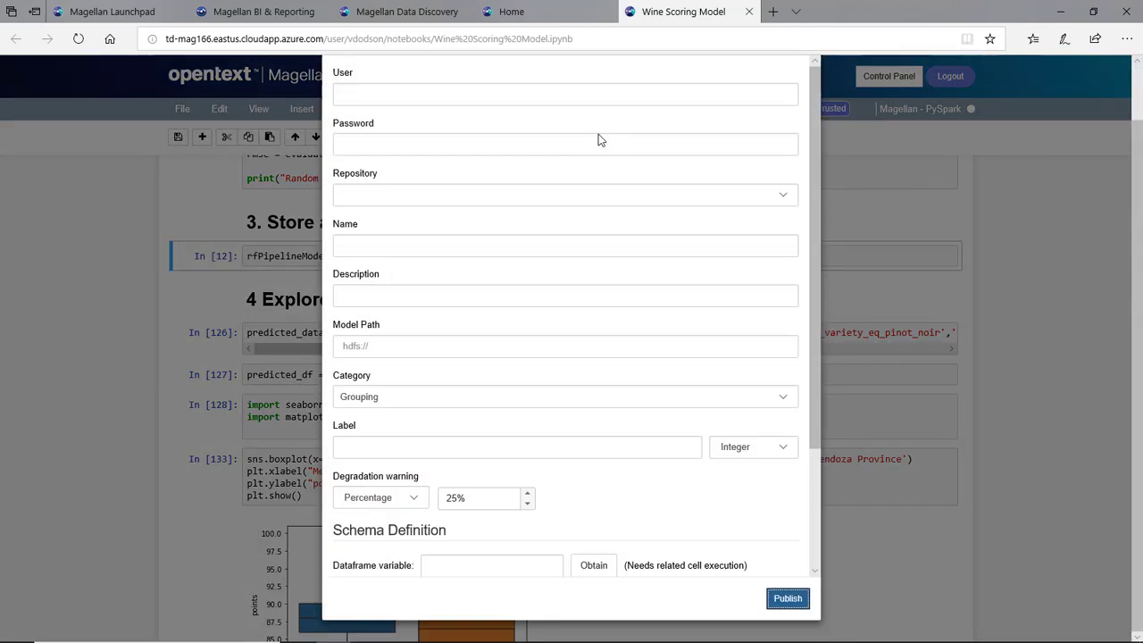
click(467, 158)
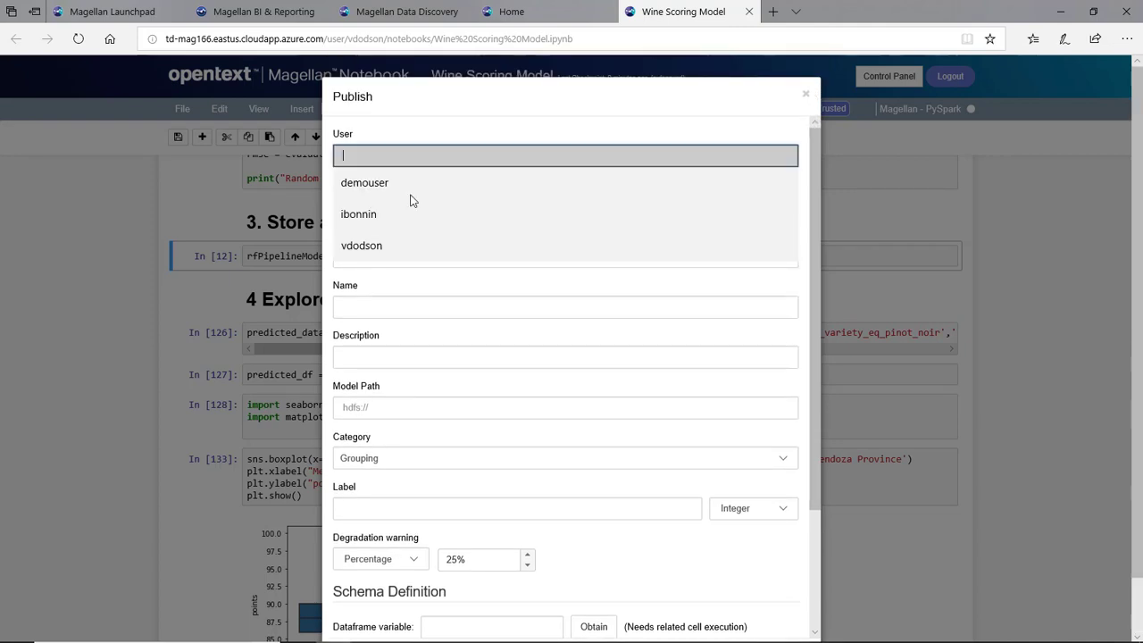
click(386, 248)
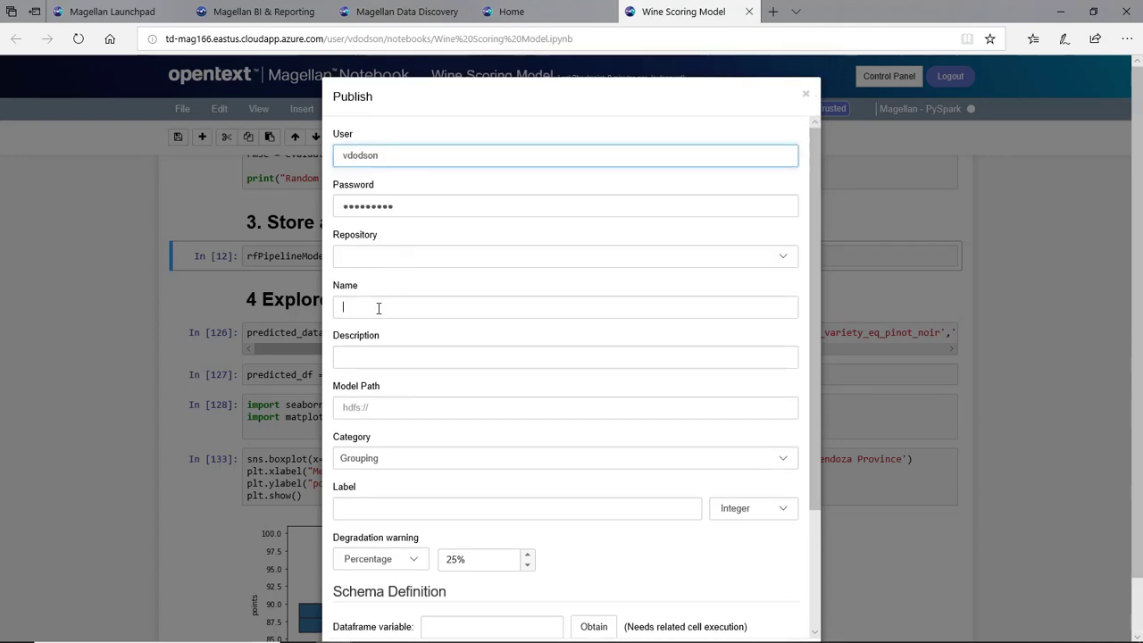
text(Wine Quality Model)
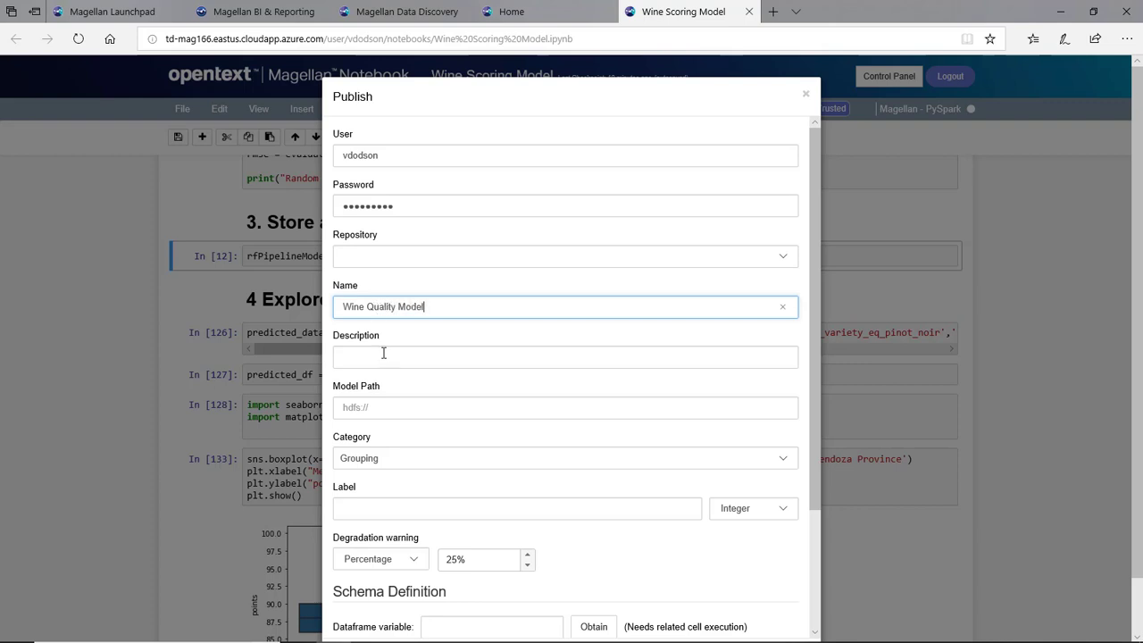
click(384, 355)
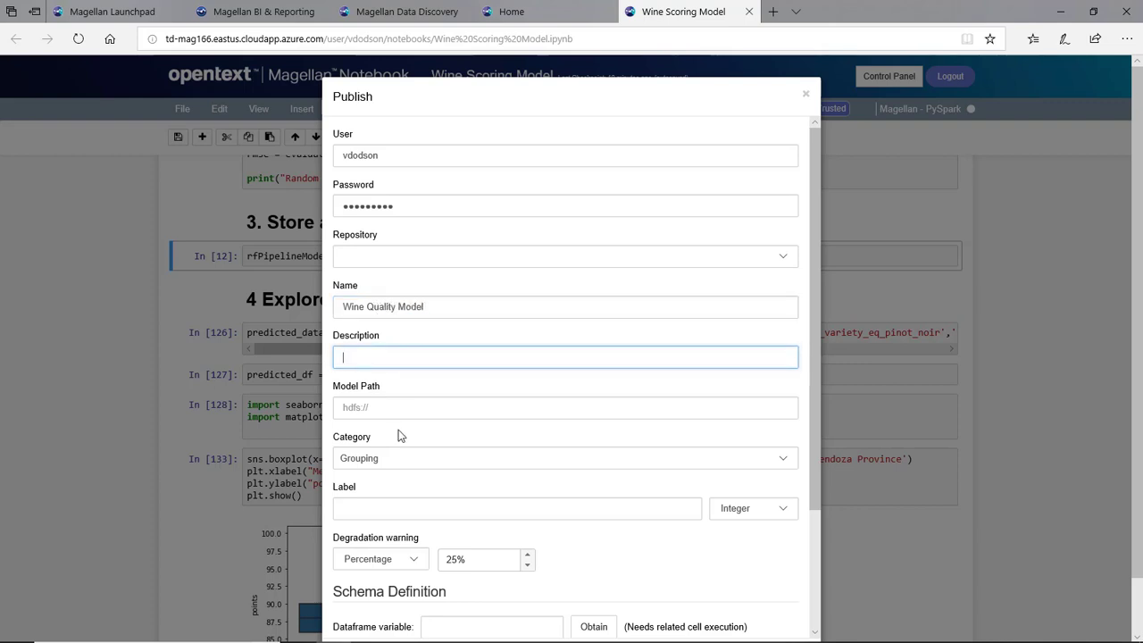
click(393, 402)
key(ctrl+v)
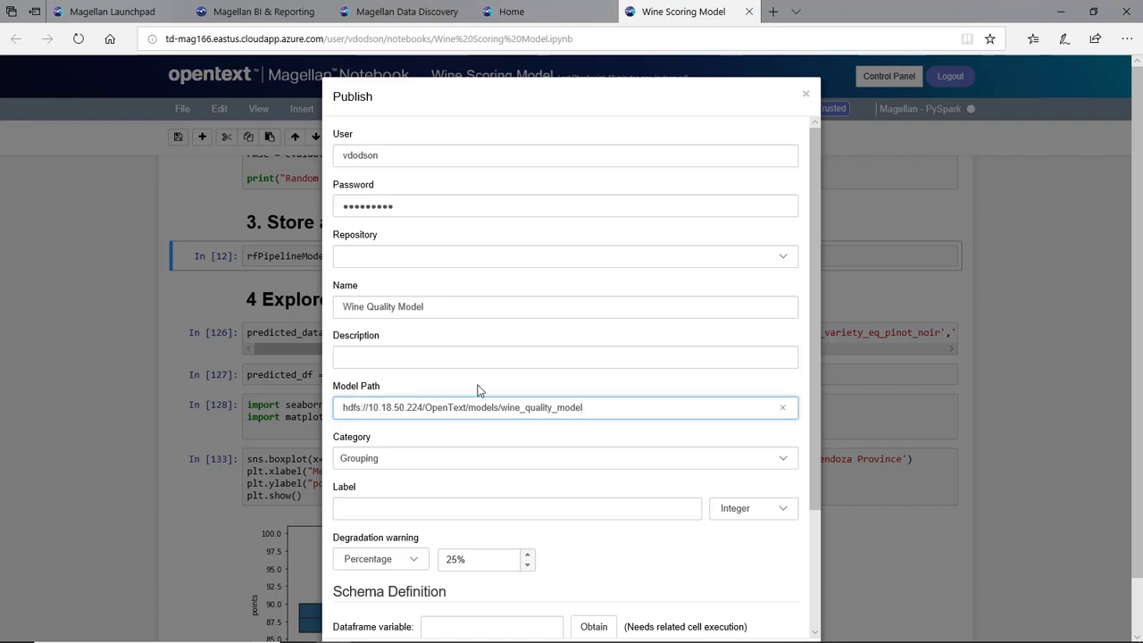
click(780, 460)
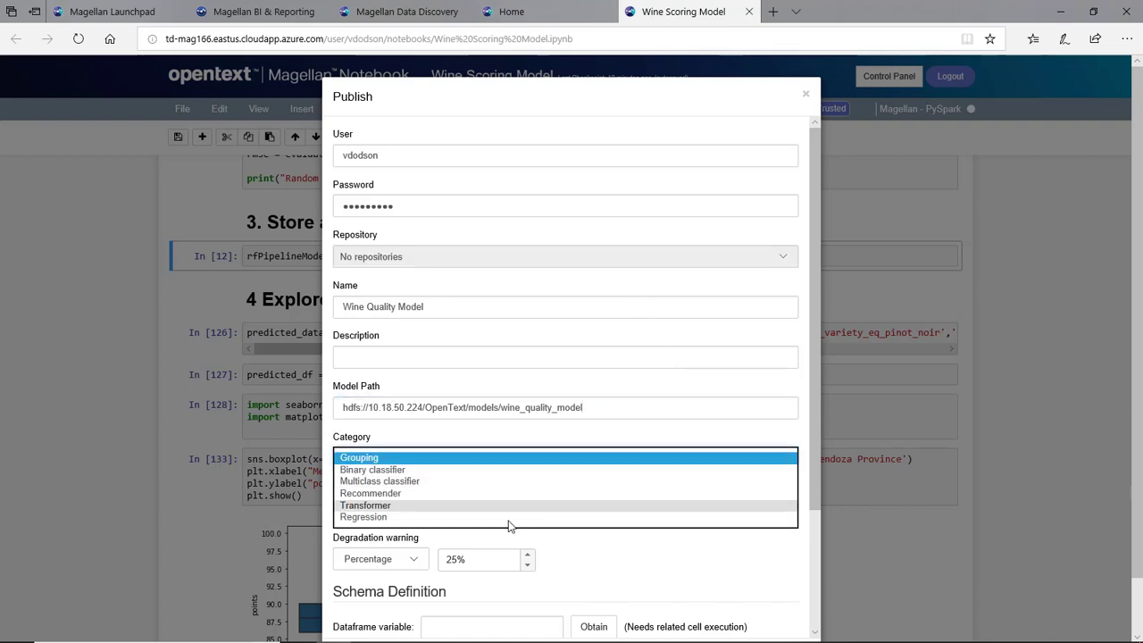
click(449, 519)
scroll(766, 289, down, 2)
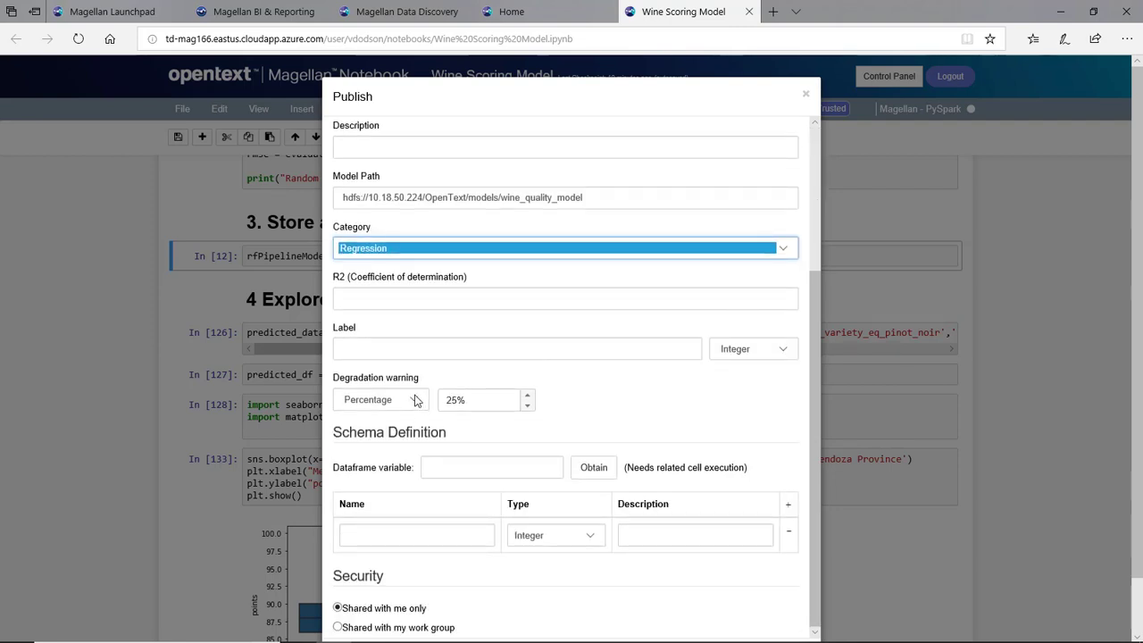
click(473, 467)
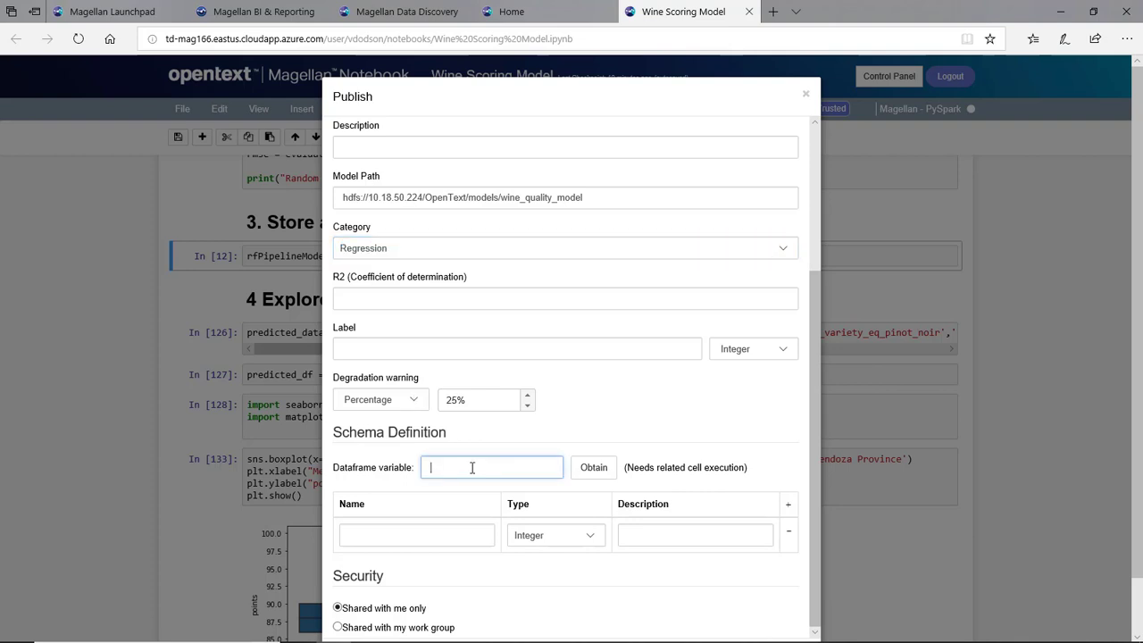
text(wine_data)
scroll(758, 520, down, 1)
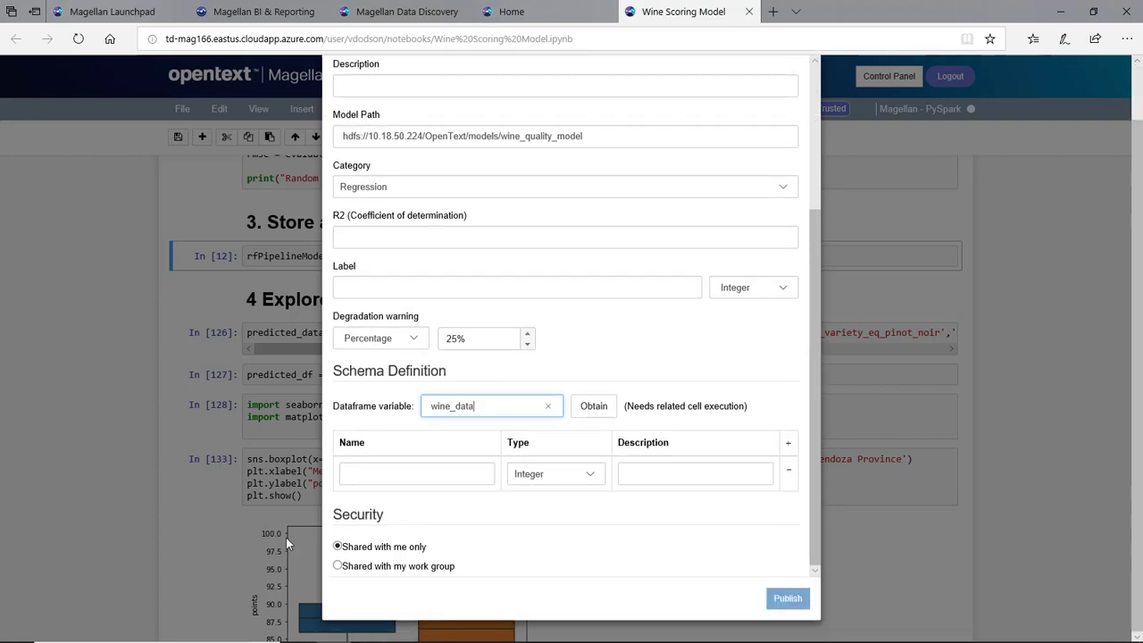
click(619, 549)
scroll(720, 495, up, 4)
scroll(789, 88, up, 1)
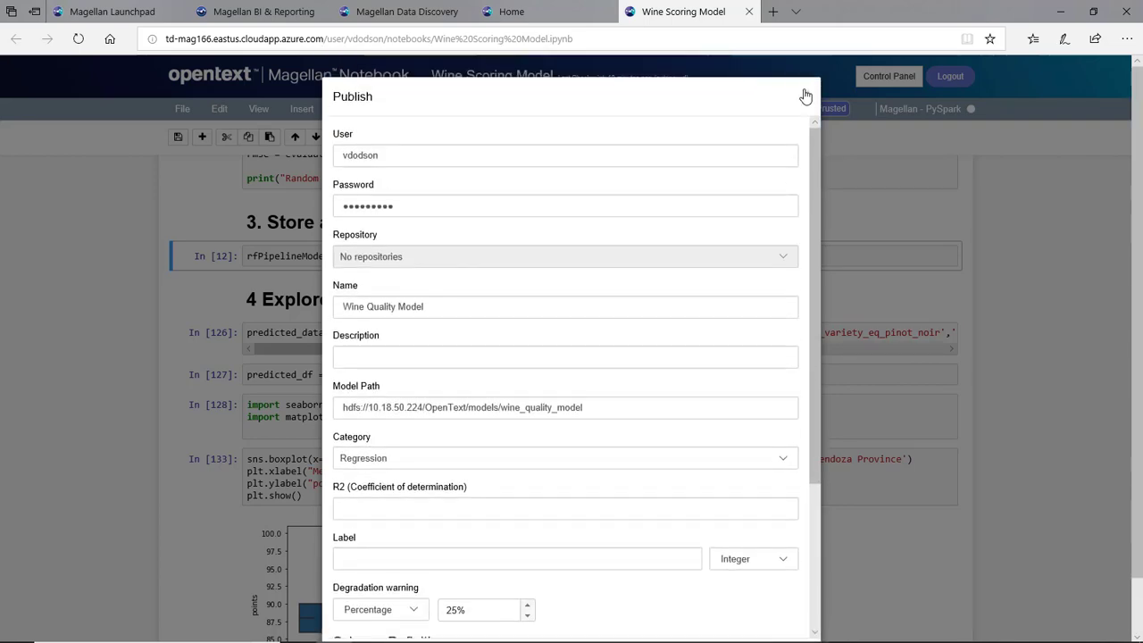
click(807, 94)
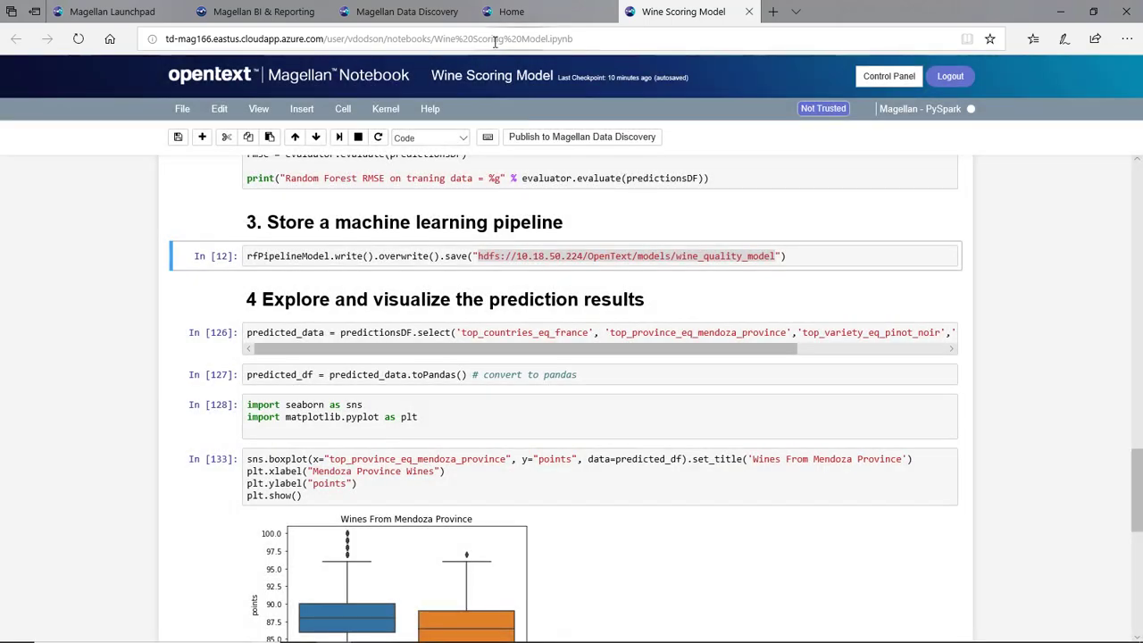
- In Data Discovery, apply the MLlib Wine Quality Model, confirming despite no prior evaluation
click(414, 15)
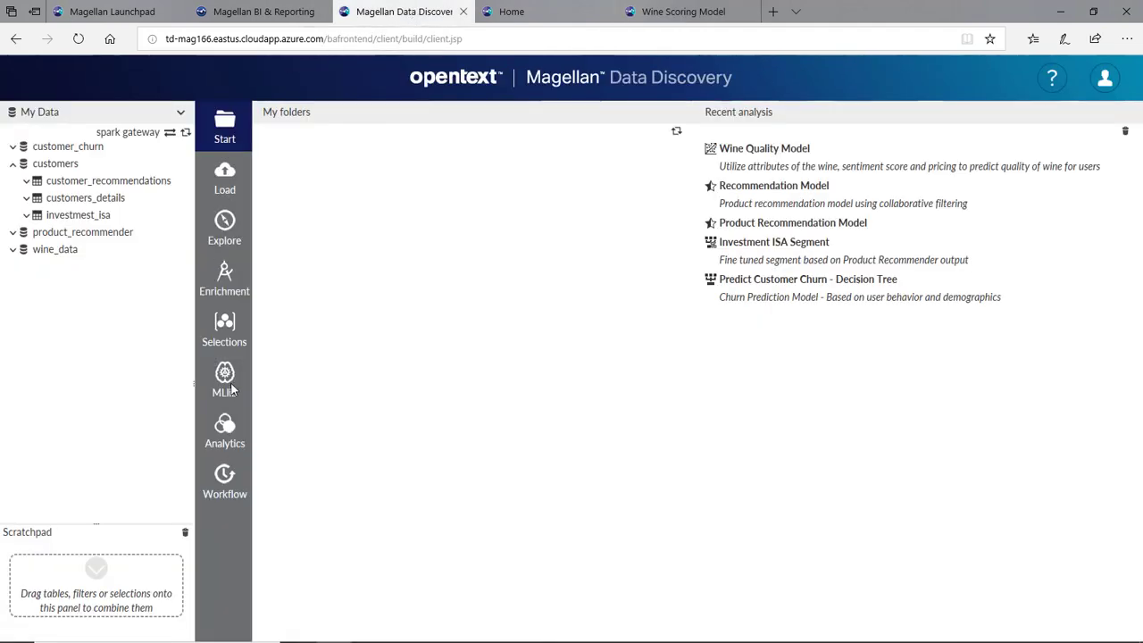
click(225, 379)
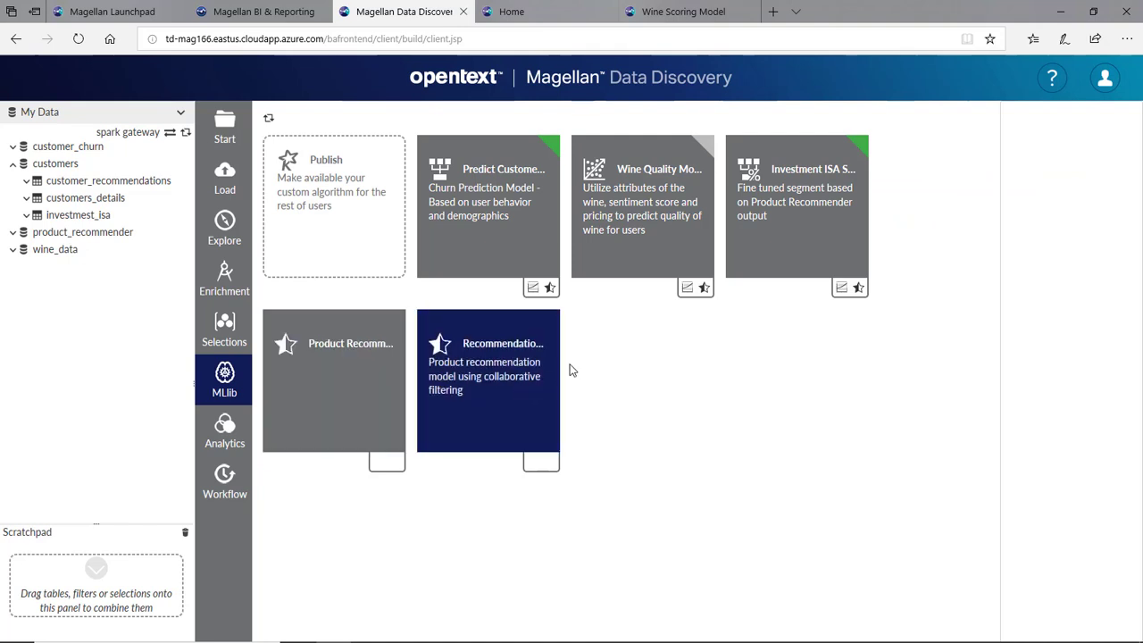
click(661, 232)
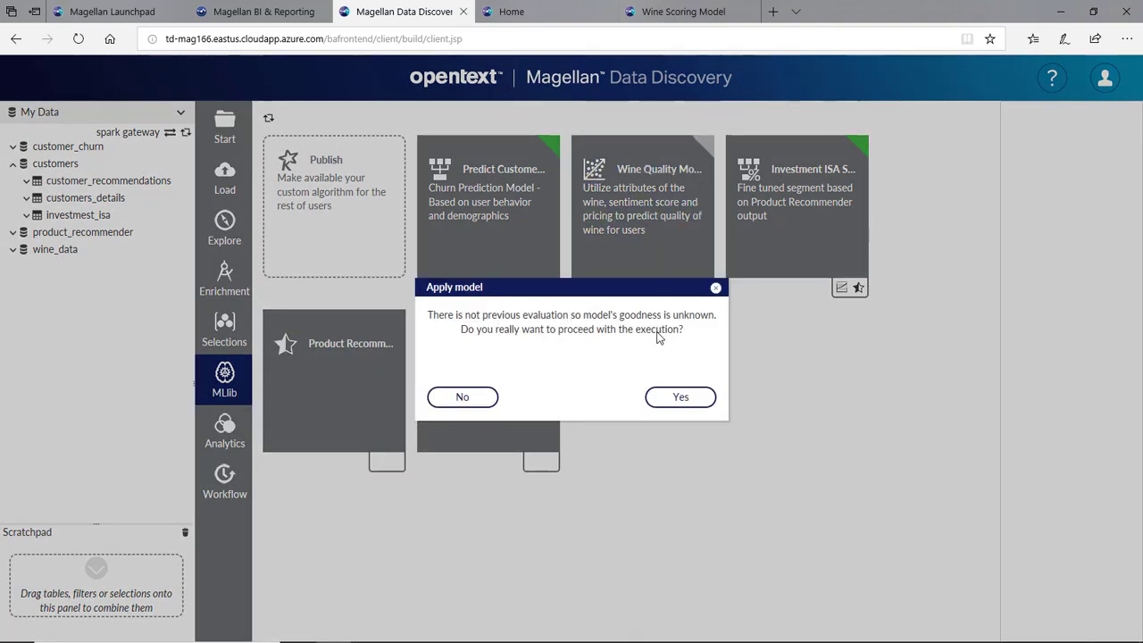
click(677, 399)
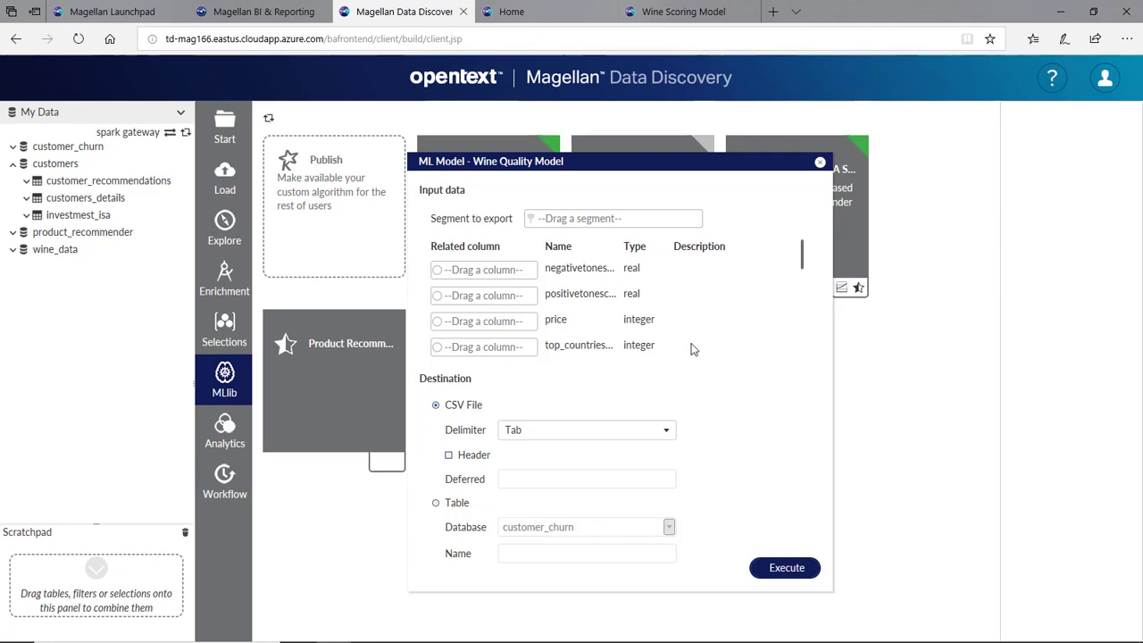
- Run the model on winedata_with_features, outputting predictions to a new table new_predictions
click(12, 251)
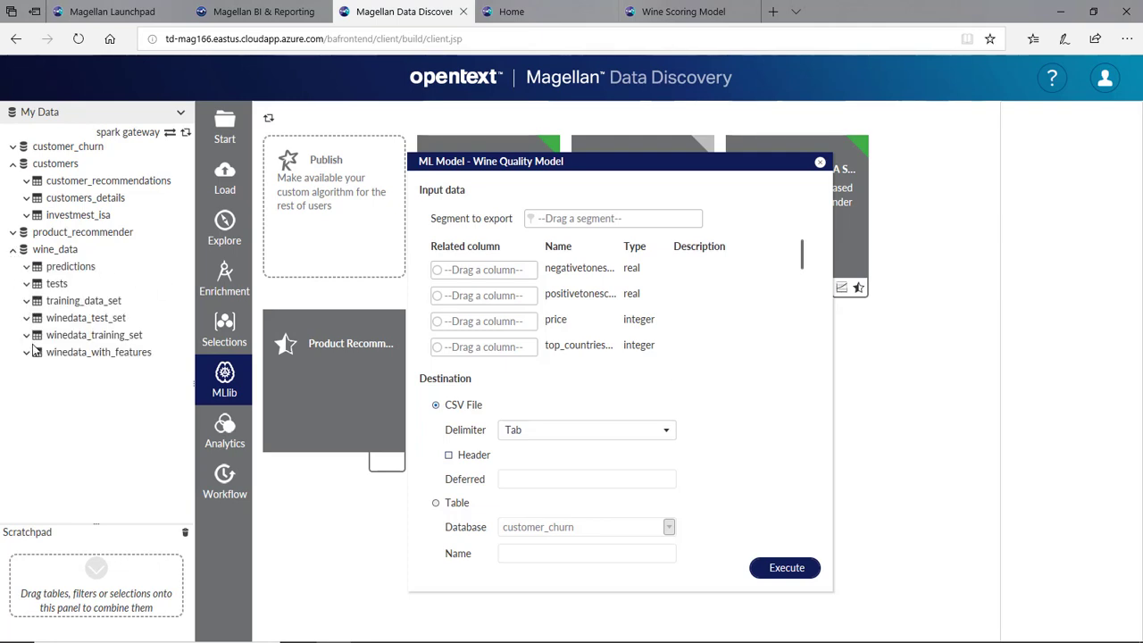
drag(76, 353, 589, 223)
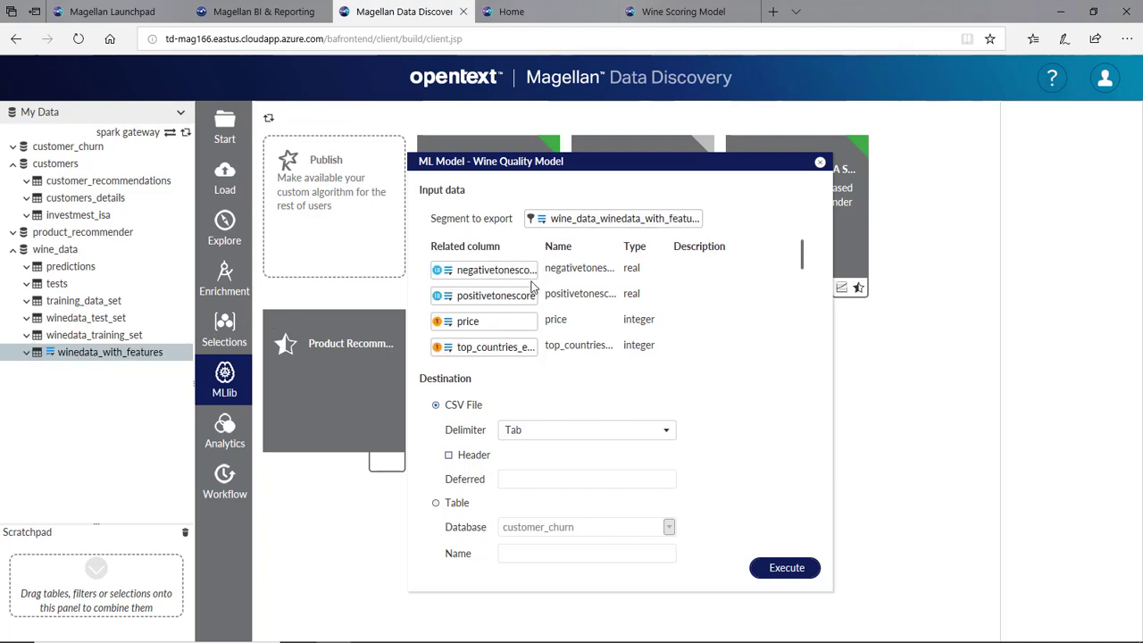
scroll(533, 293, down, 5)
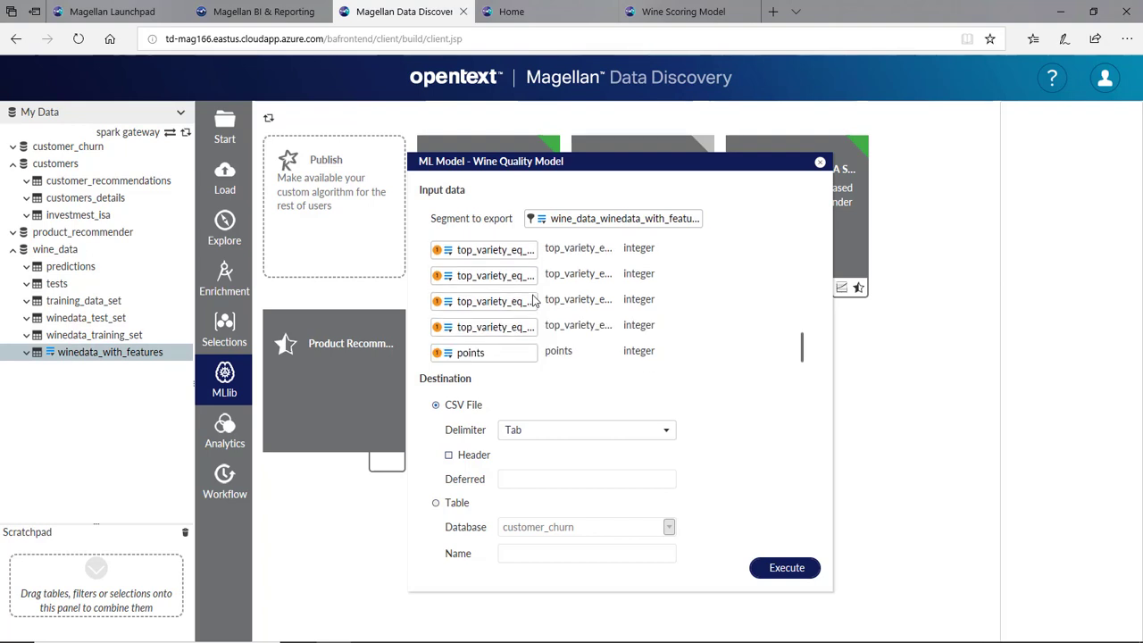
scroll(536, 302, up, 5)
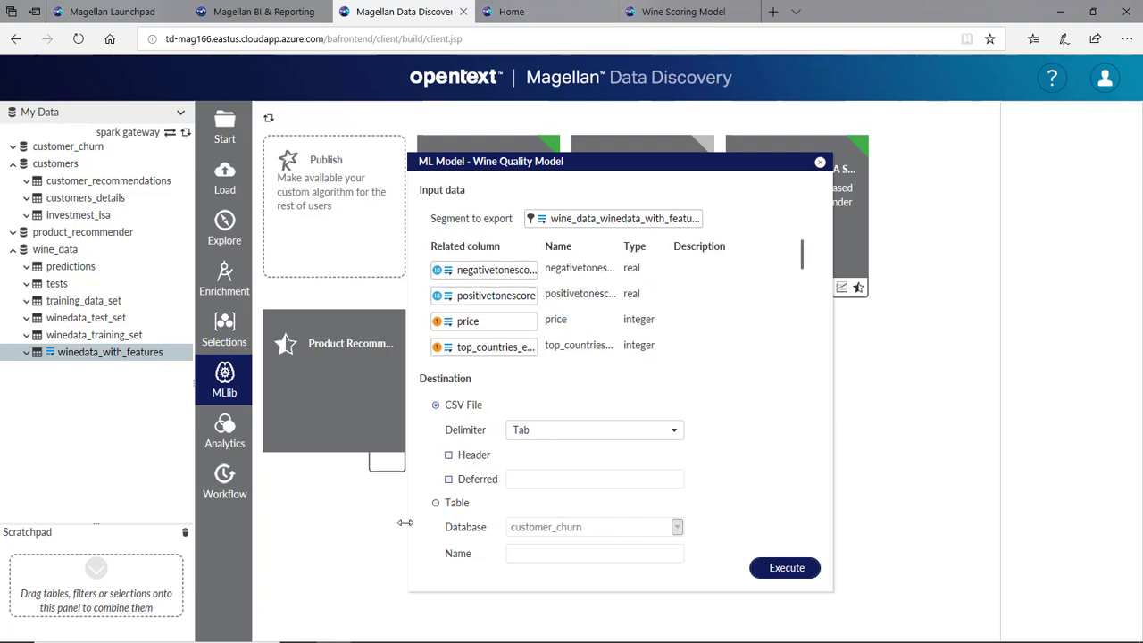
click(437, 504)
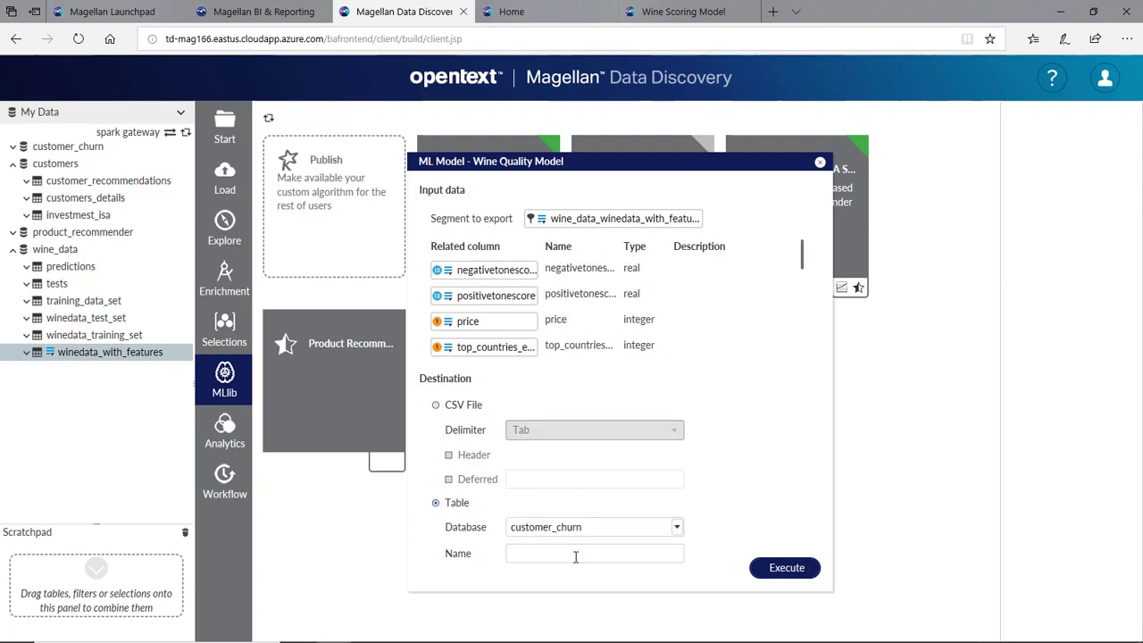
click(613, 552)
text(new_predictions)
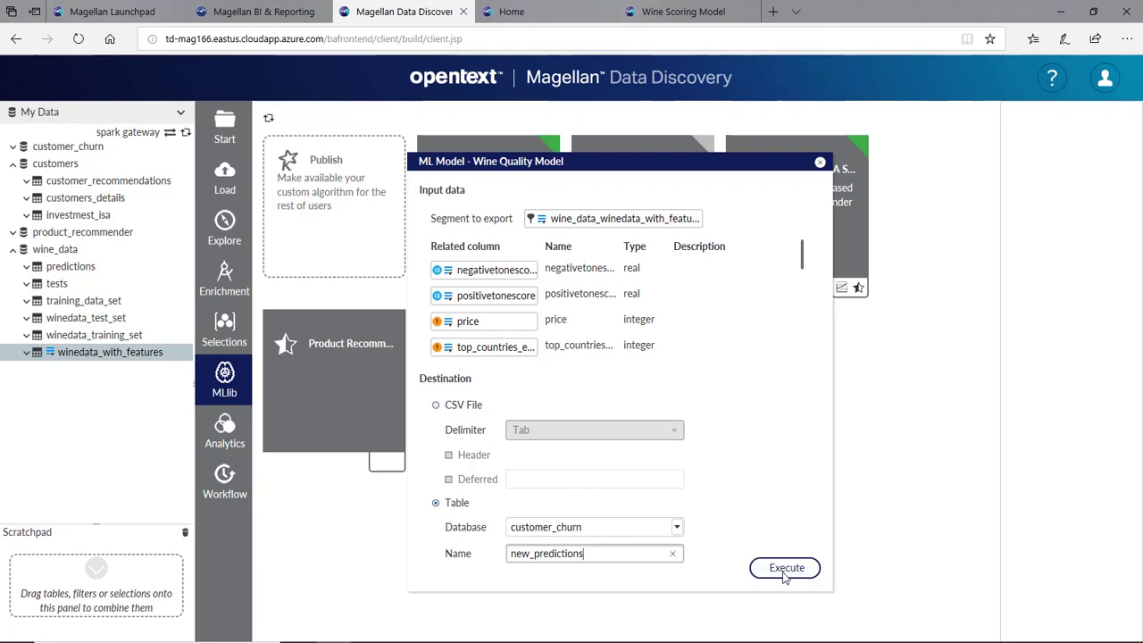
click(784, 569)
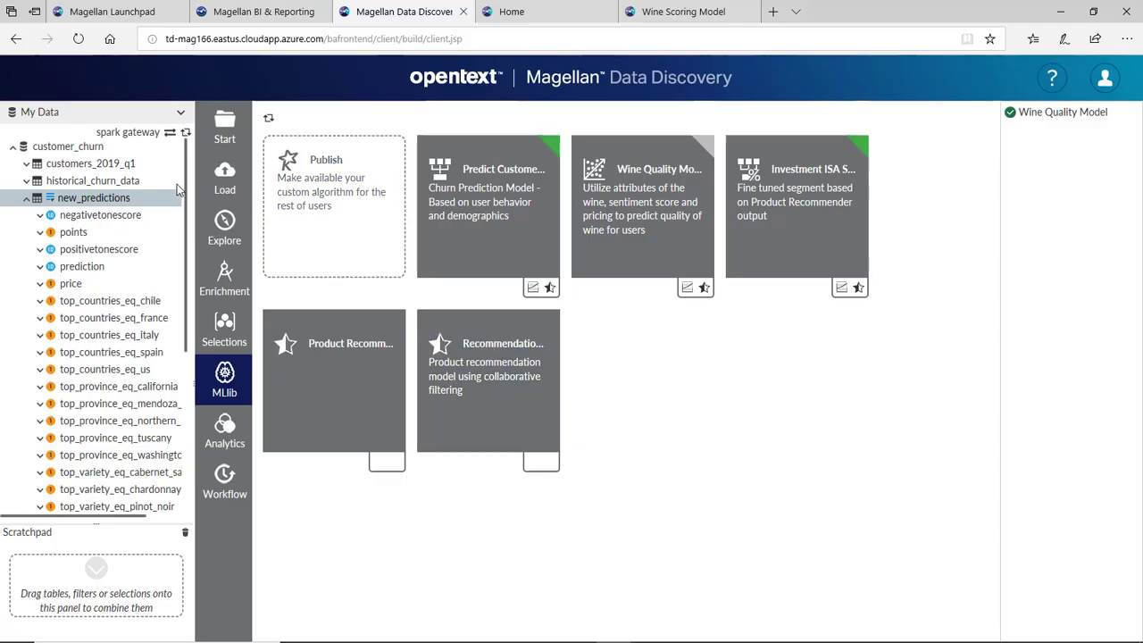
- Explore the new_predictions table and widen its prediction column
drag(87, 200, 224, 227)
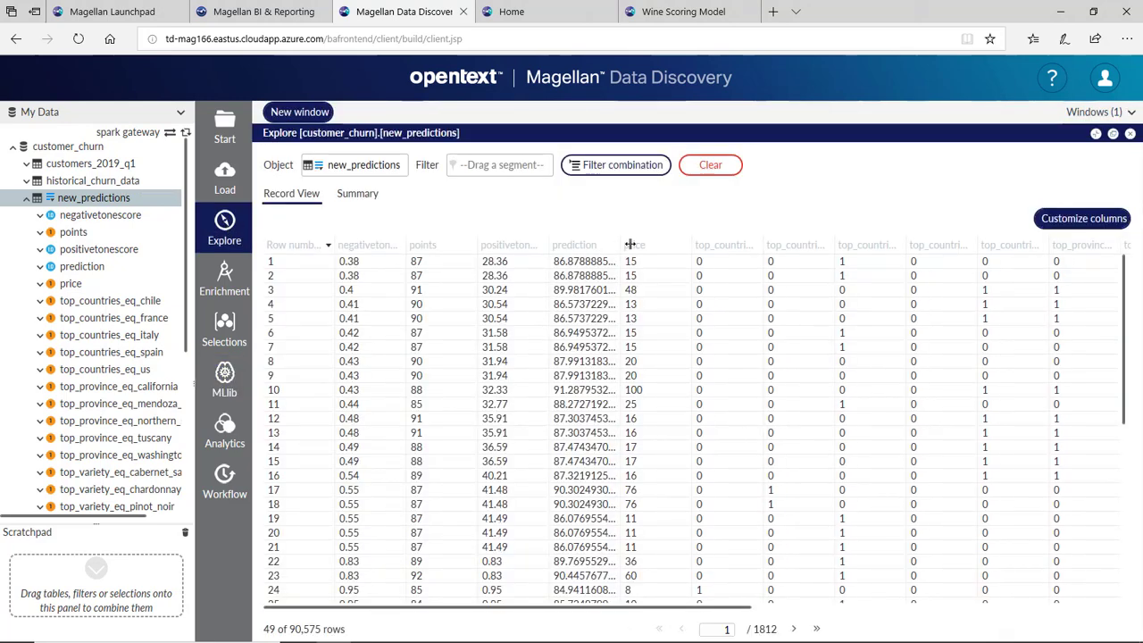
drag(629, 244, 640, 246)
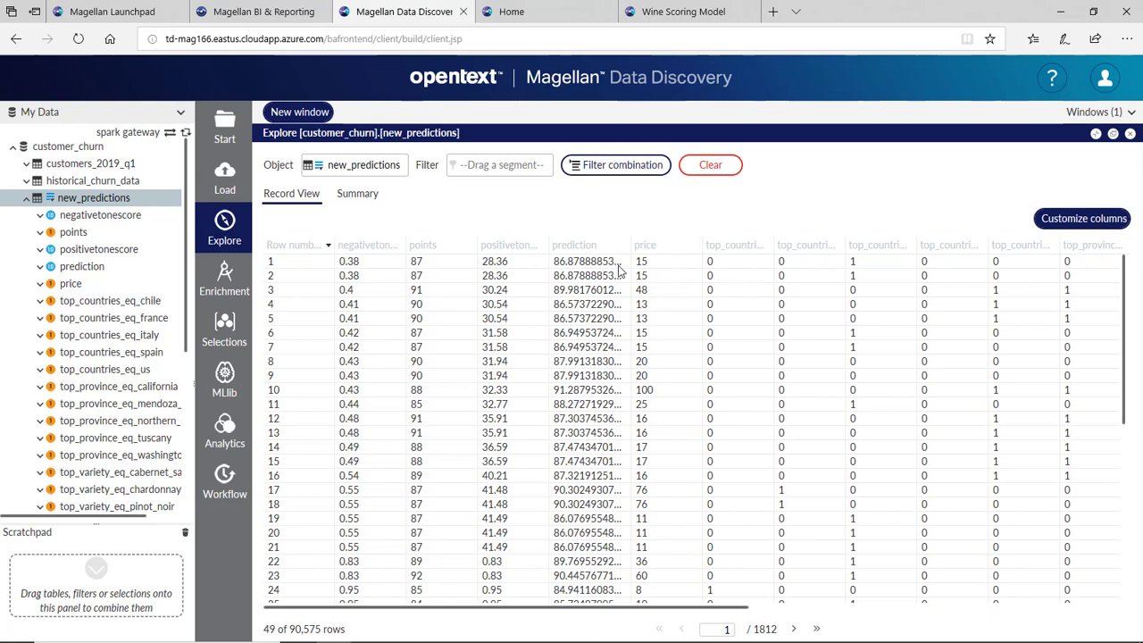